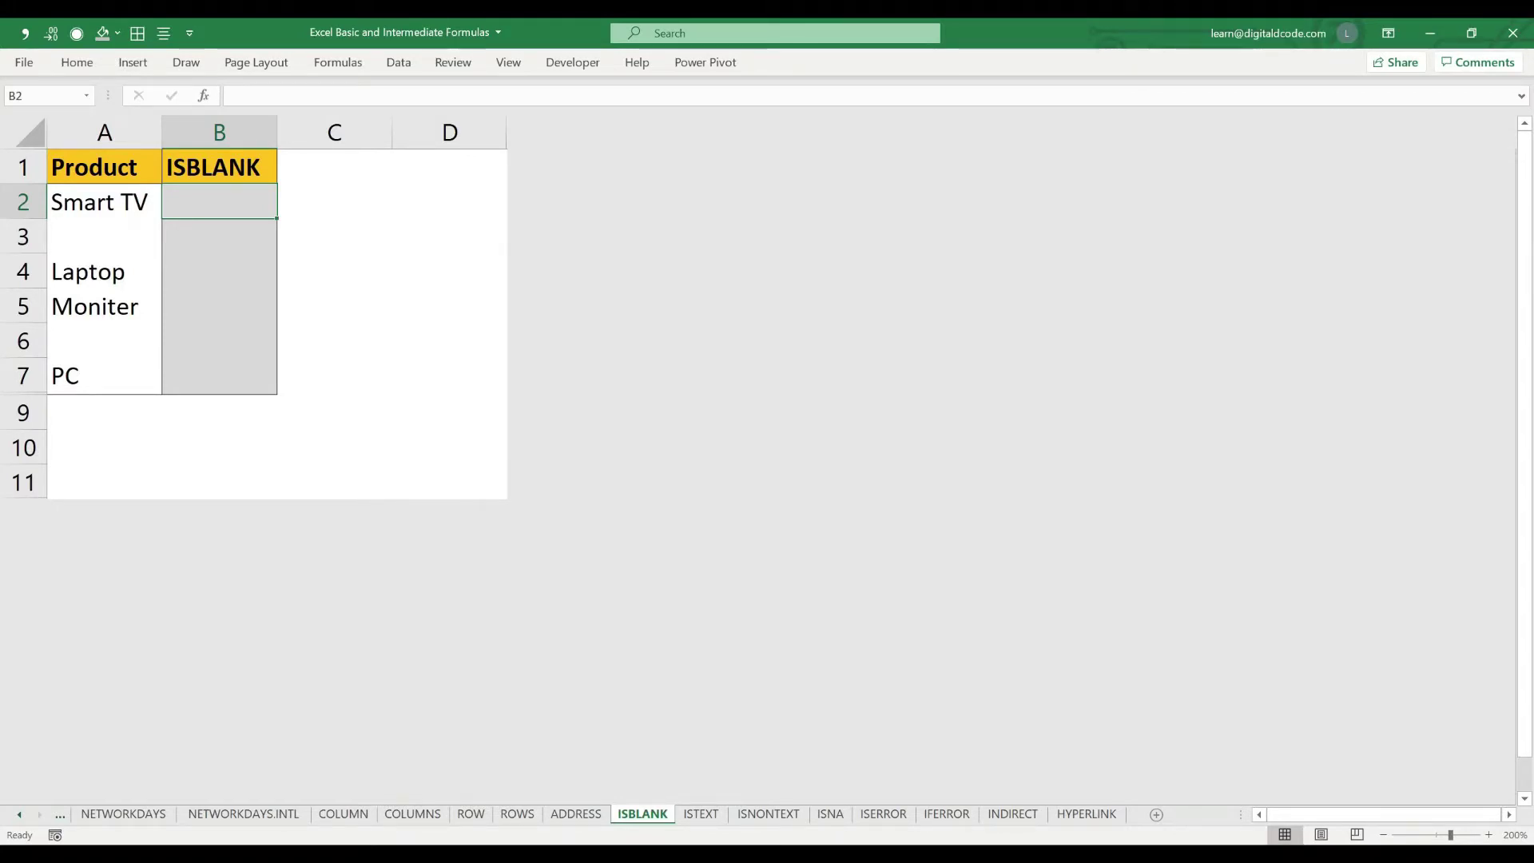
# Enter the formula =ISBLANK(A2) in cell B2 to test whether the first product cell is empty
pyautogui.write('=IS')
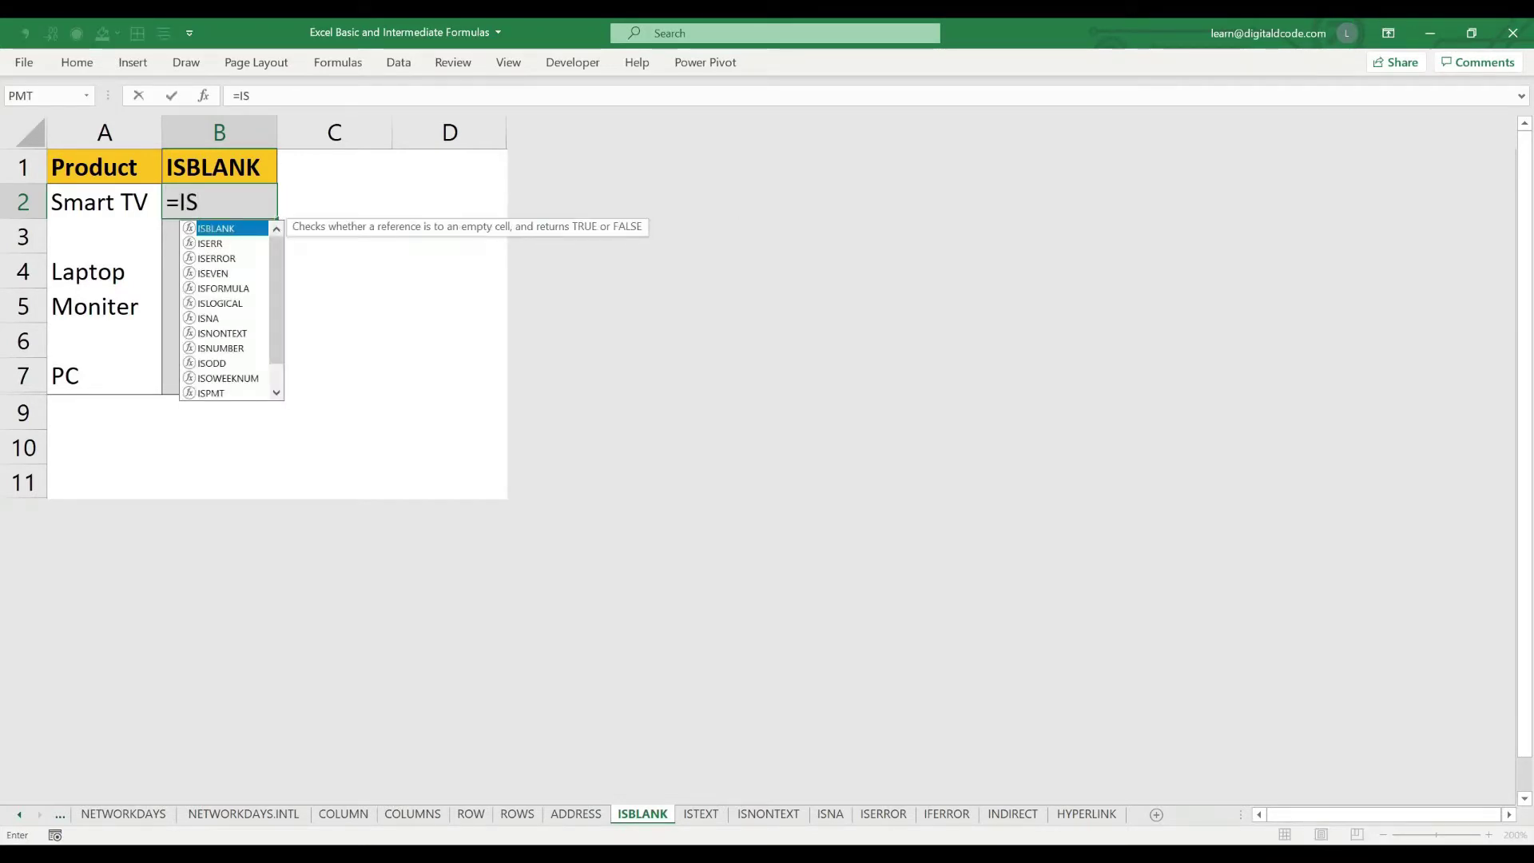
pyautogui.press('Tab')
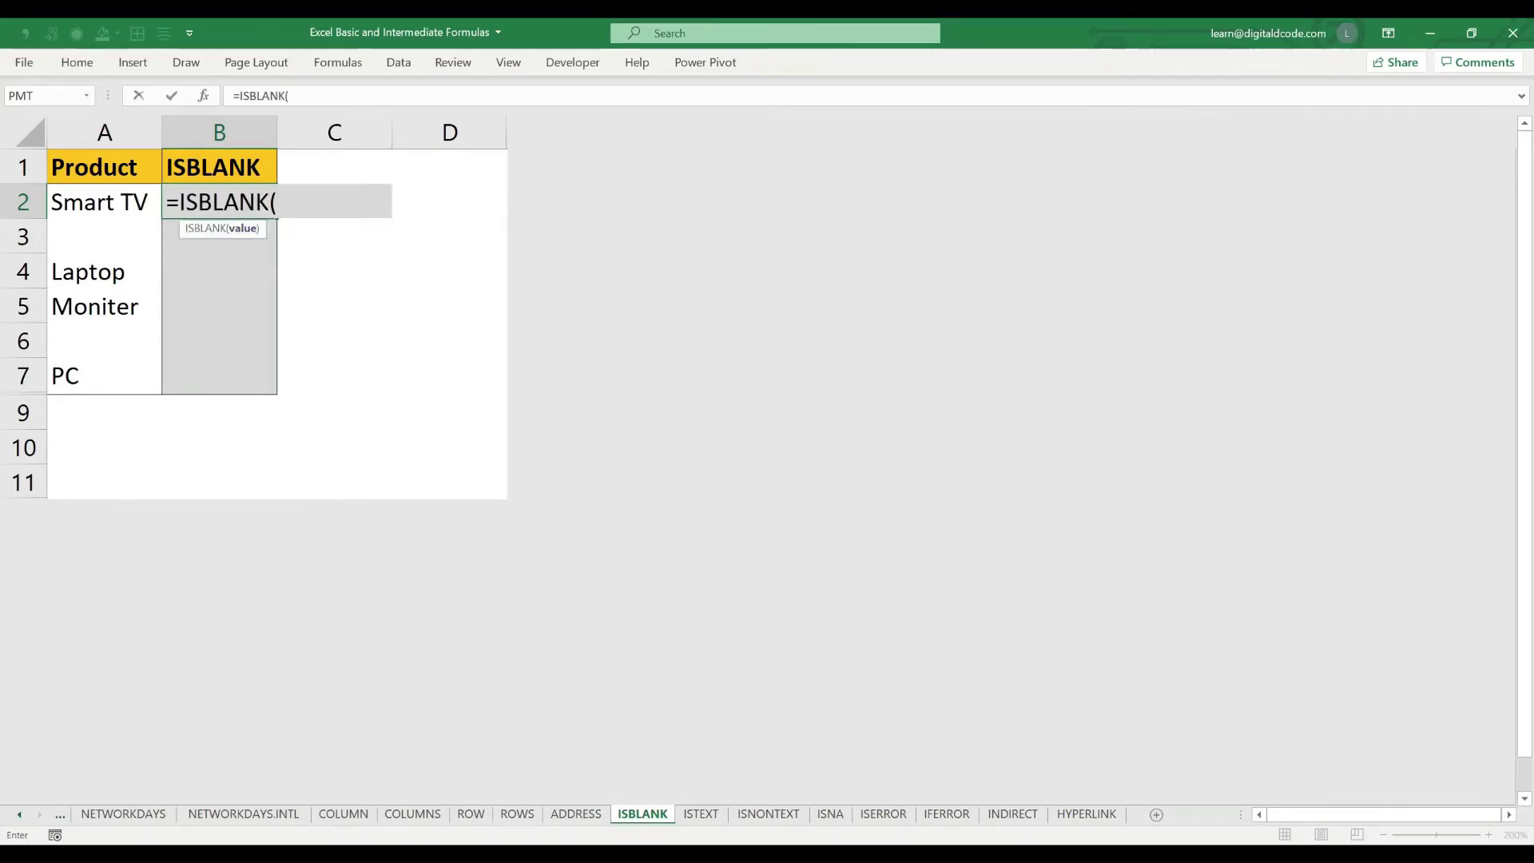
pyautogui.press('Left')
pyautogui.press('Return')
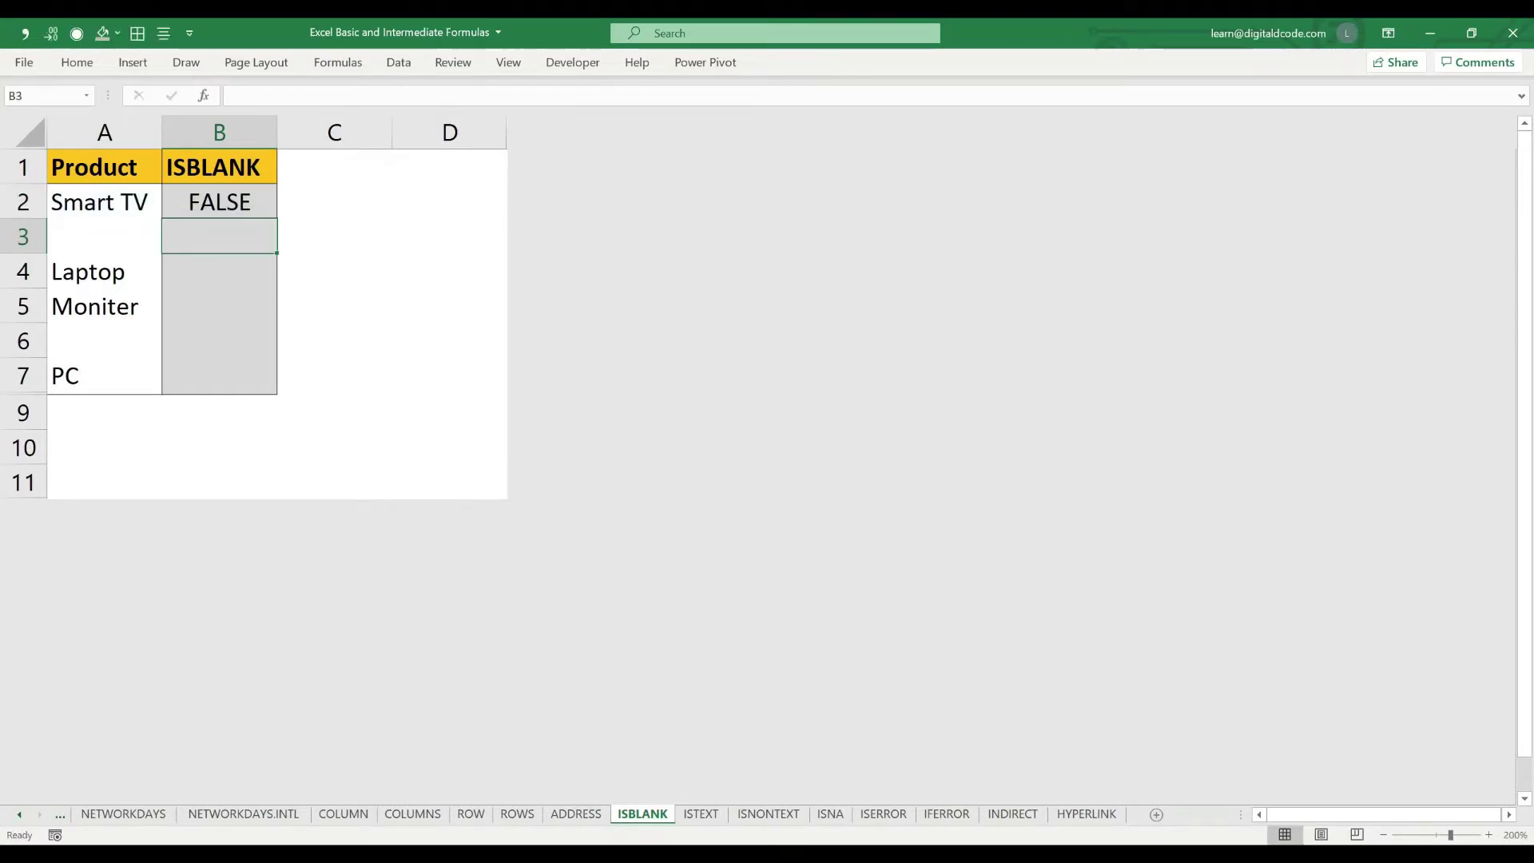
# Copy the ISBLANK formula from B2 down through B7 so every product row is tested
pyautogui.press('Up')
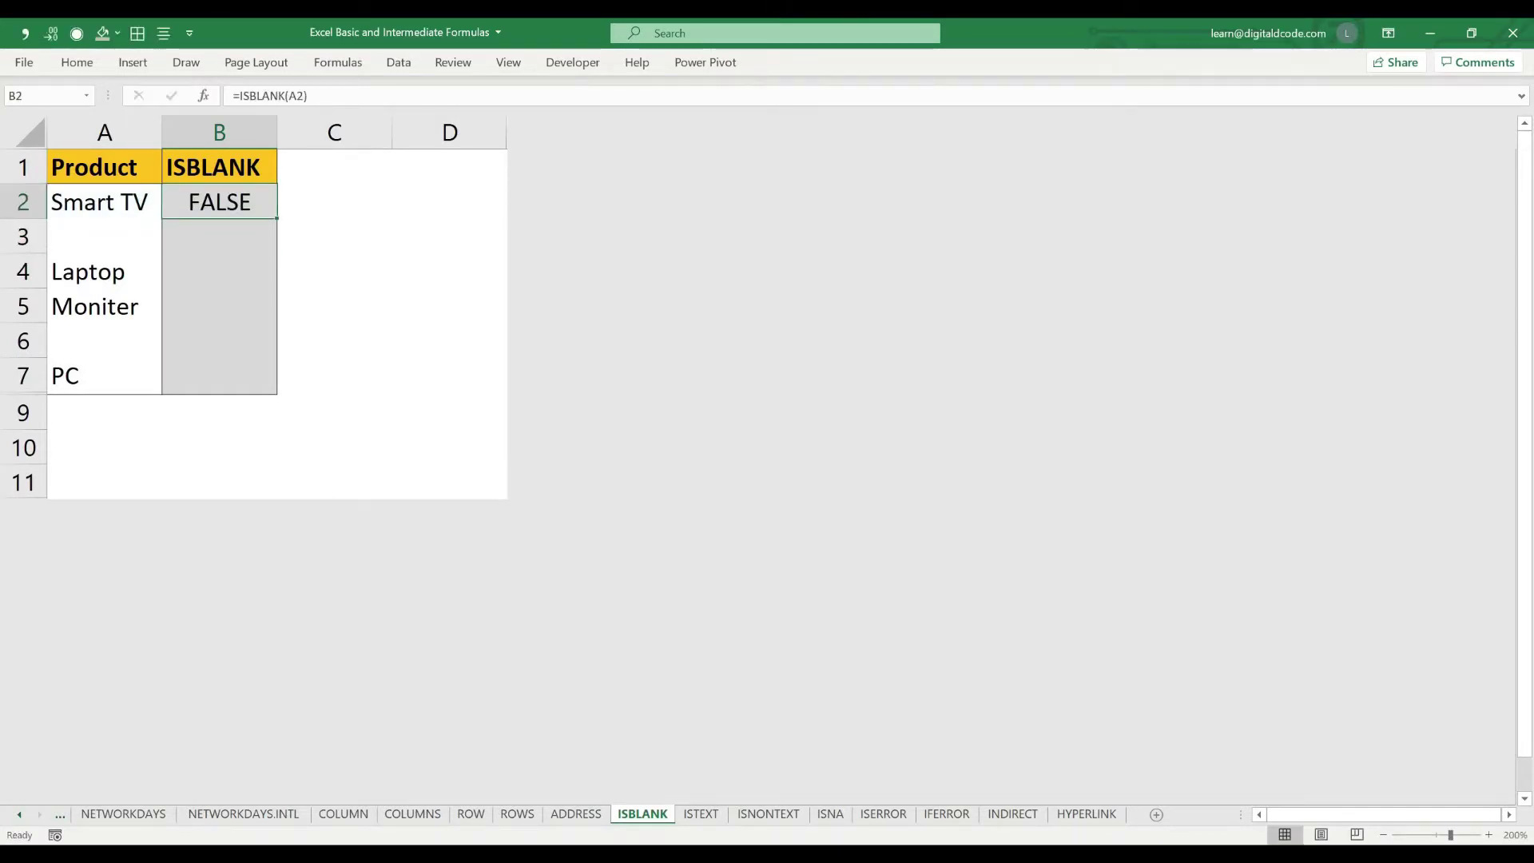
pyautogui.press('Left')
pyautogui.press('Right')
pyautogui.hotkey('ctrl', 'c')
pyautogui.hotkey('shift', 'Down')
pyautogui.hotkey('shift', 'Down')
pyautogui.hotkey('shift', 'Down')
pyautogui.hotkey('shift', 'Down')
pyautogui.hotkey('shift', 'Down')
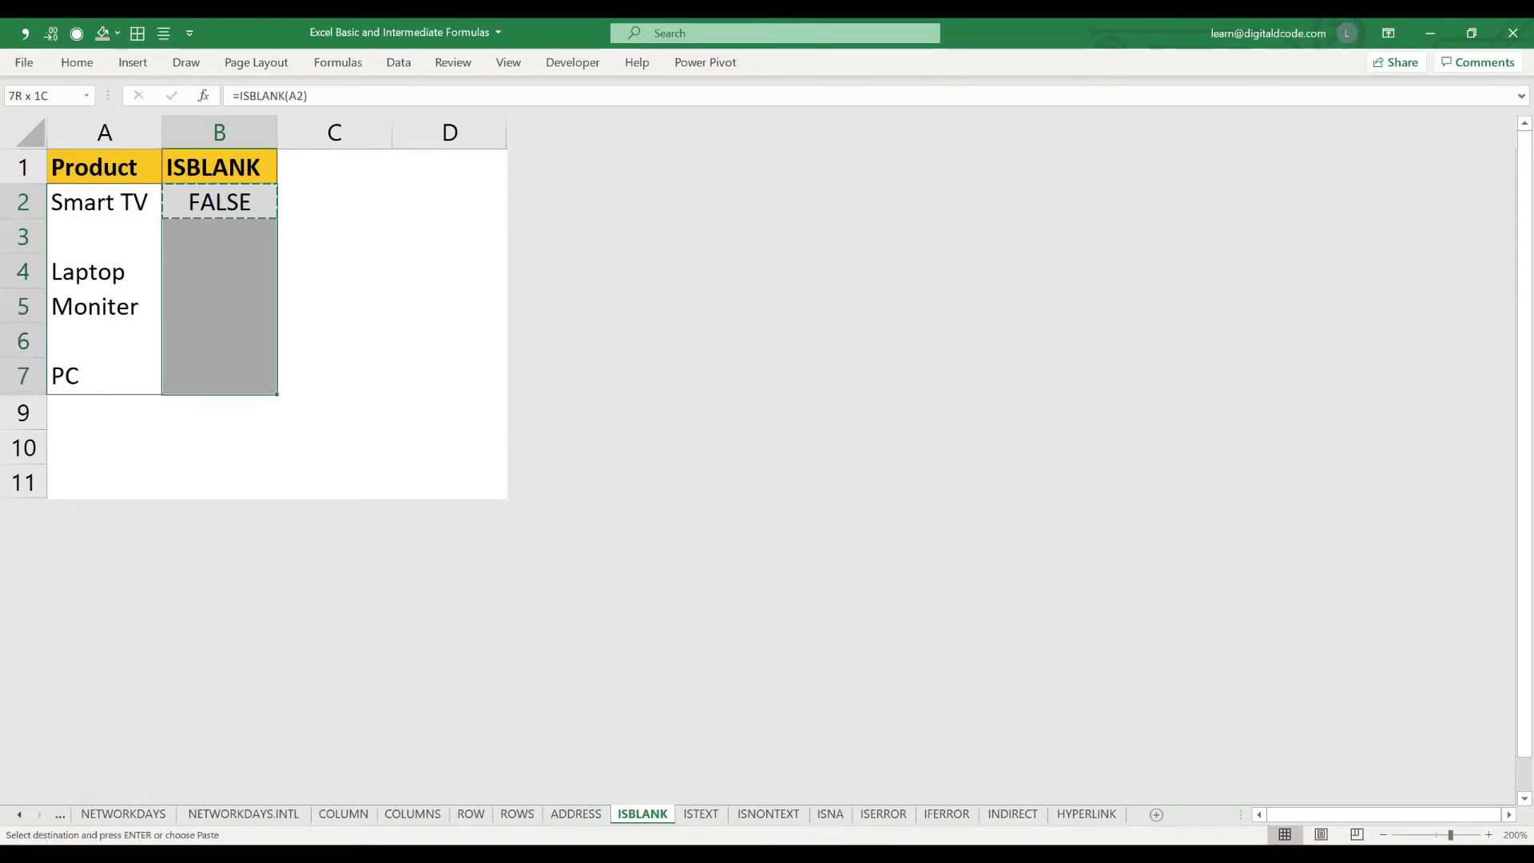
pyautogui.press('Return')
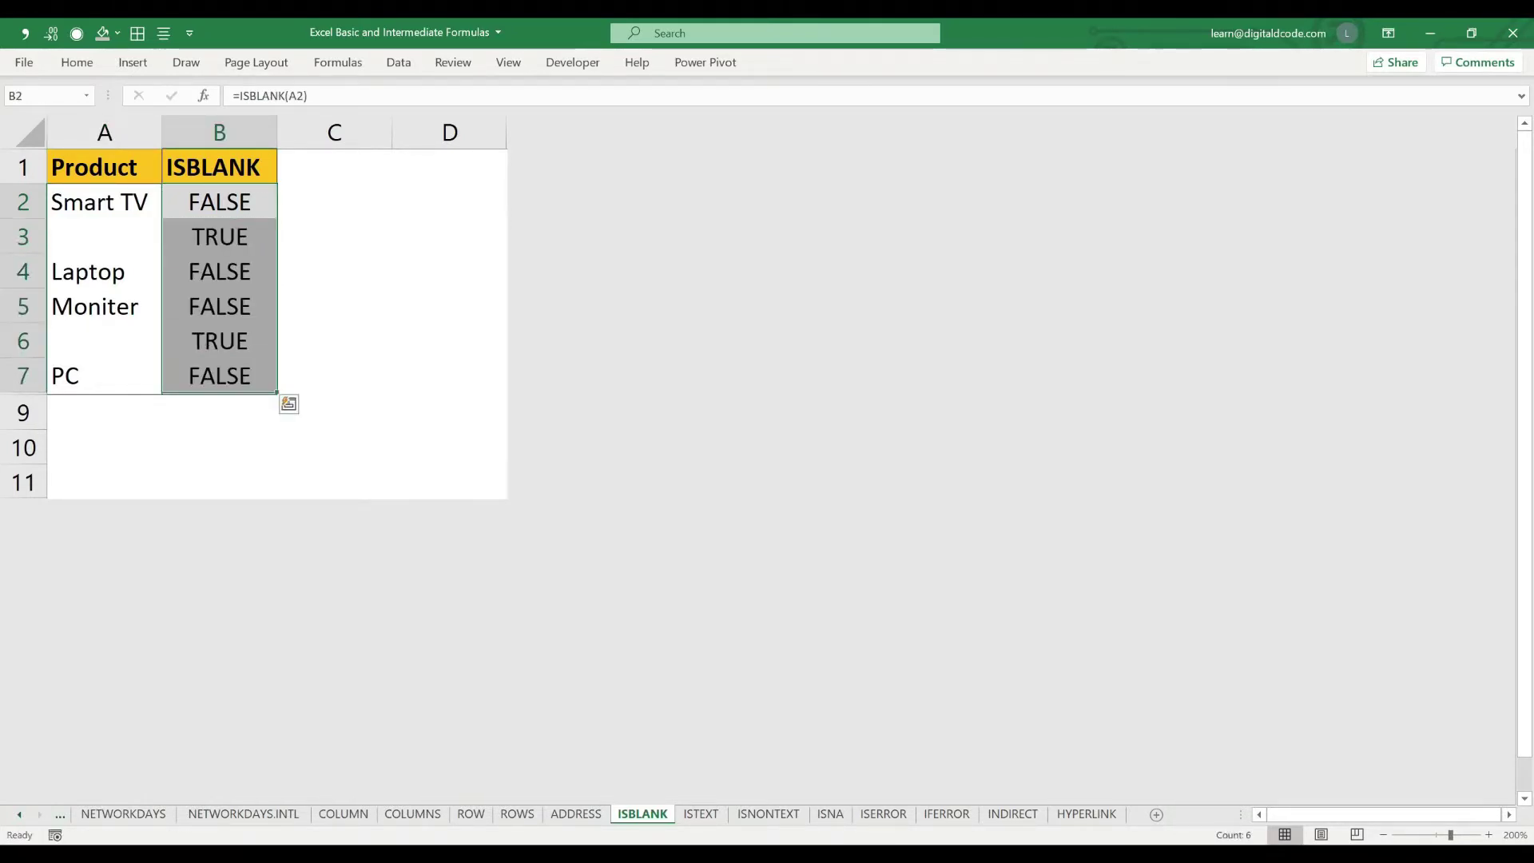
# Compare the ISBLANK results in rows 3 to 6 with the product cells beside them
pyautogui.press('Down')
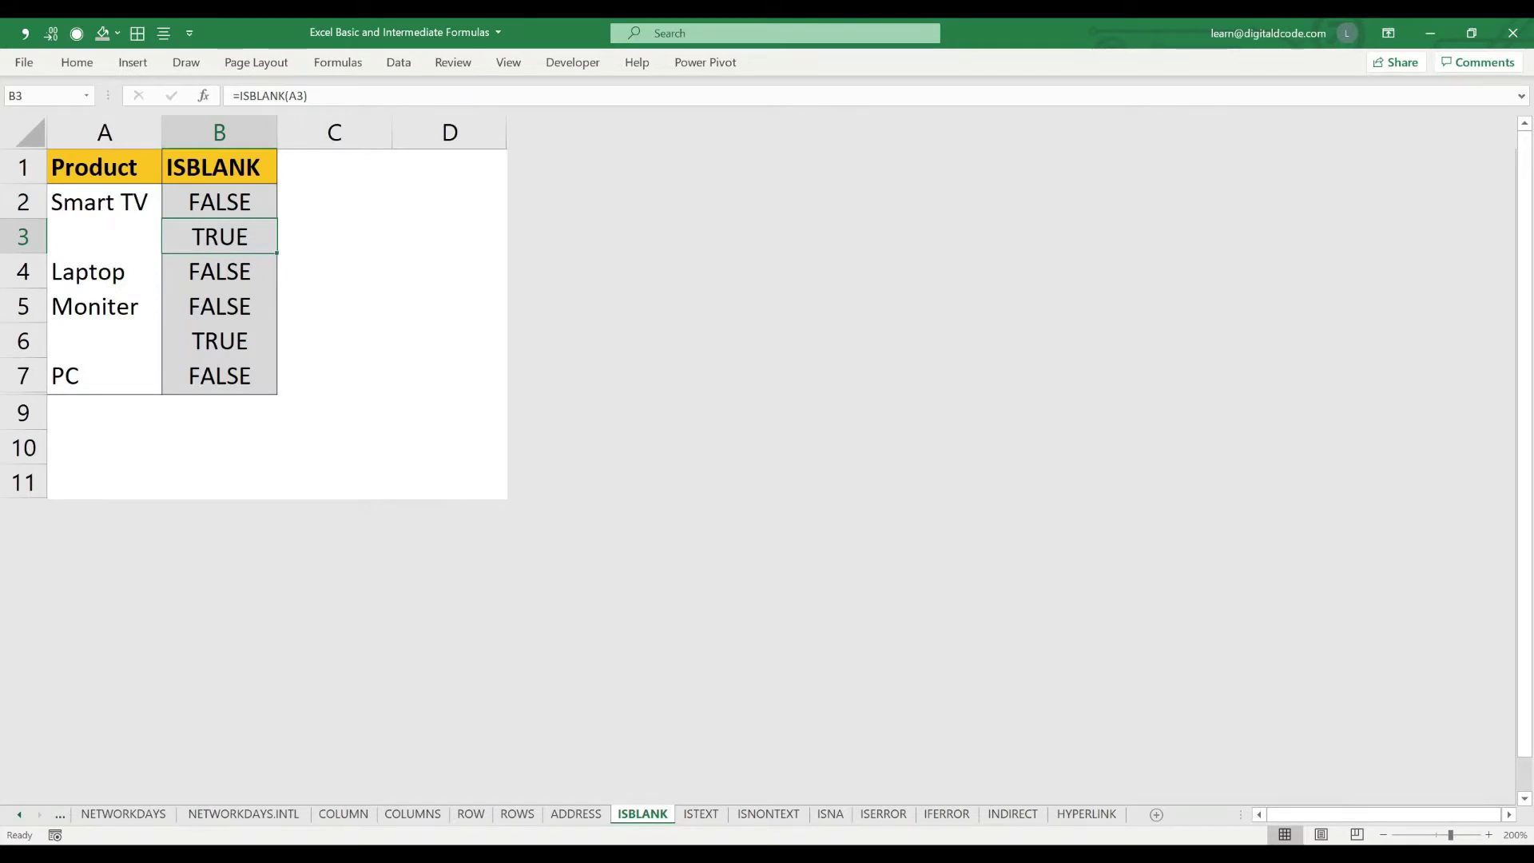
pyautogui.press('Left')
pyautogui.press('Down')
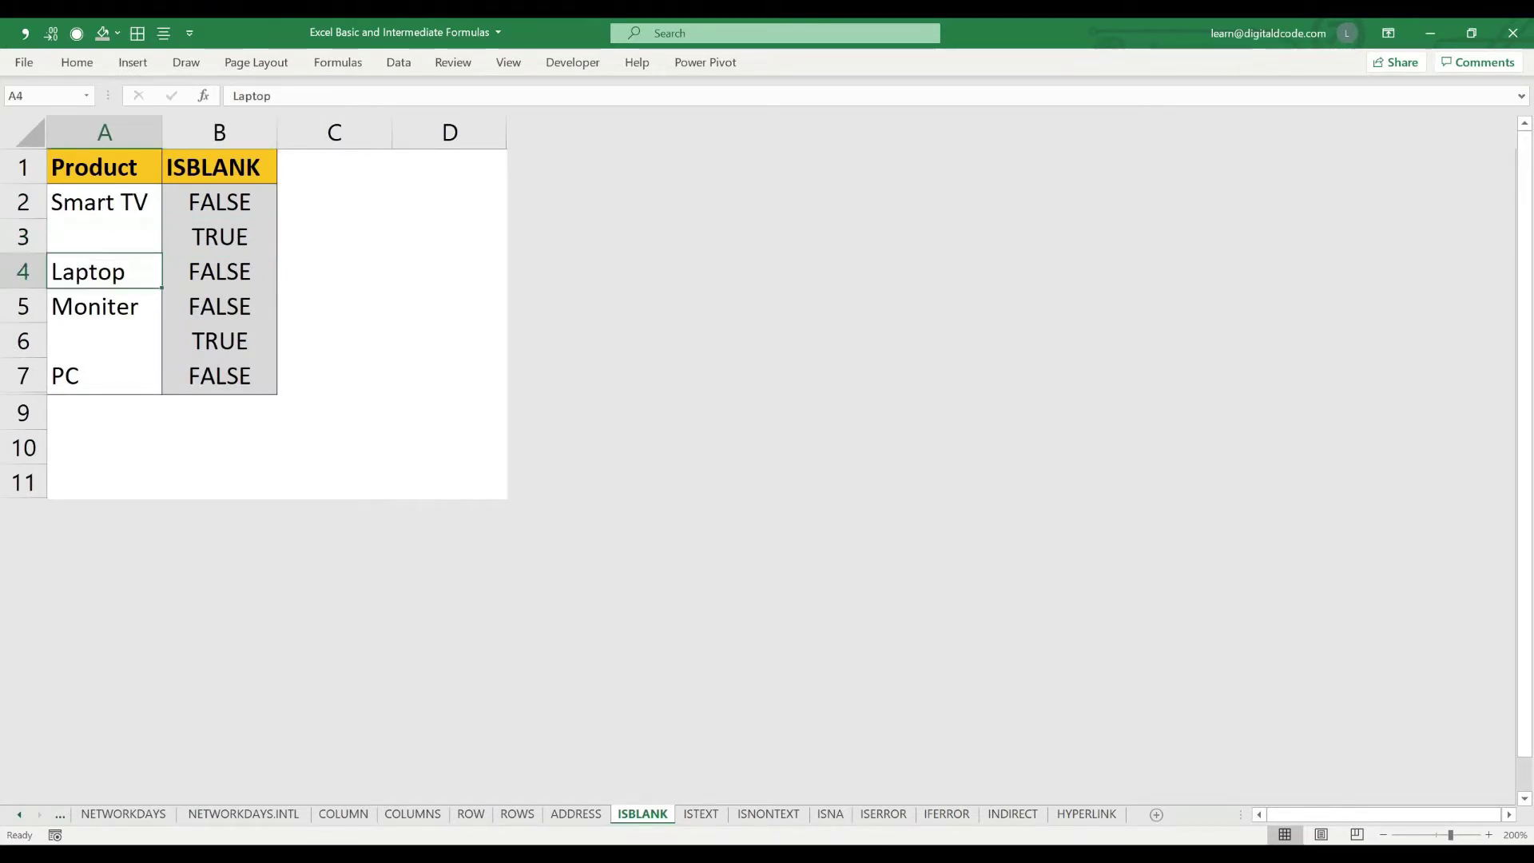
pyautogui.press('Right')
pyautogui.hotkey('shift', 'Down')
pyautogui.press('Left')
pyautogui.hotkey('shift', 'Down')
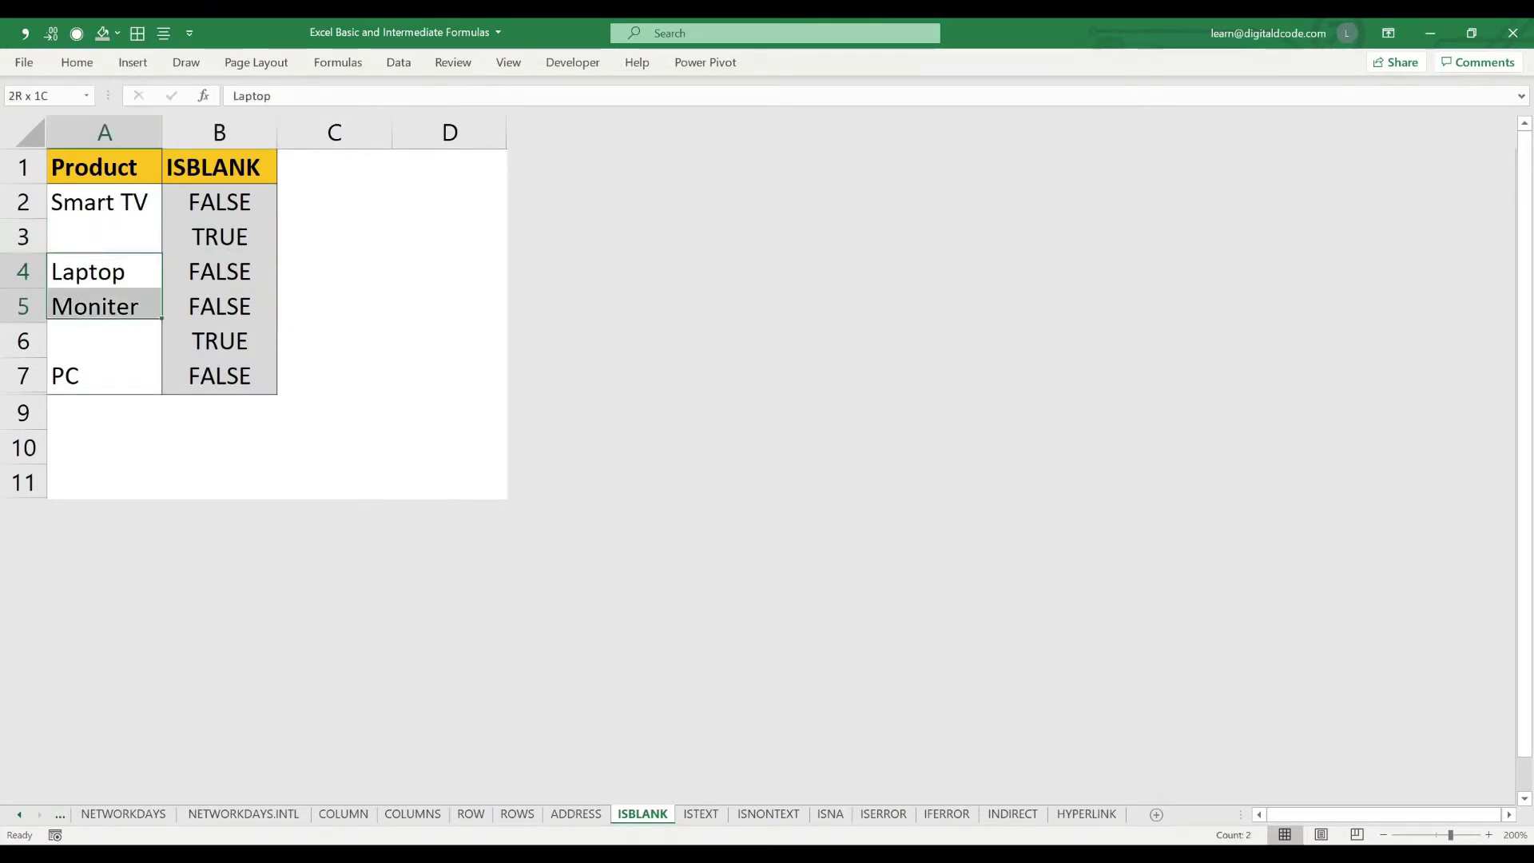
pyautogui.press('Down')
pyautogui.press('Down')
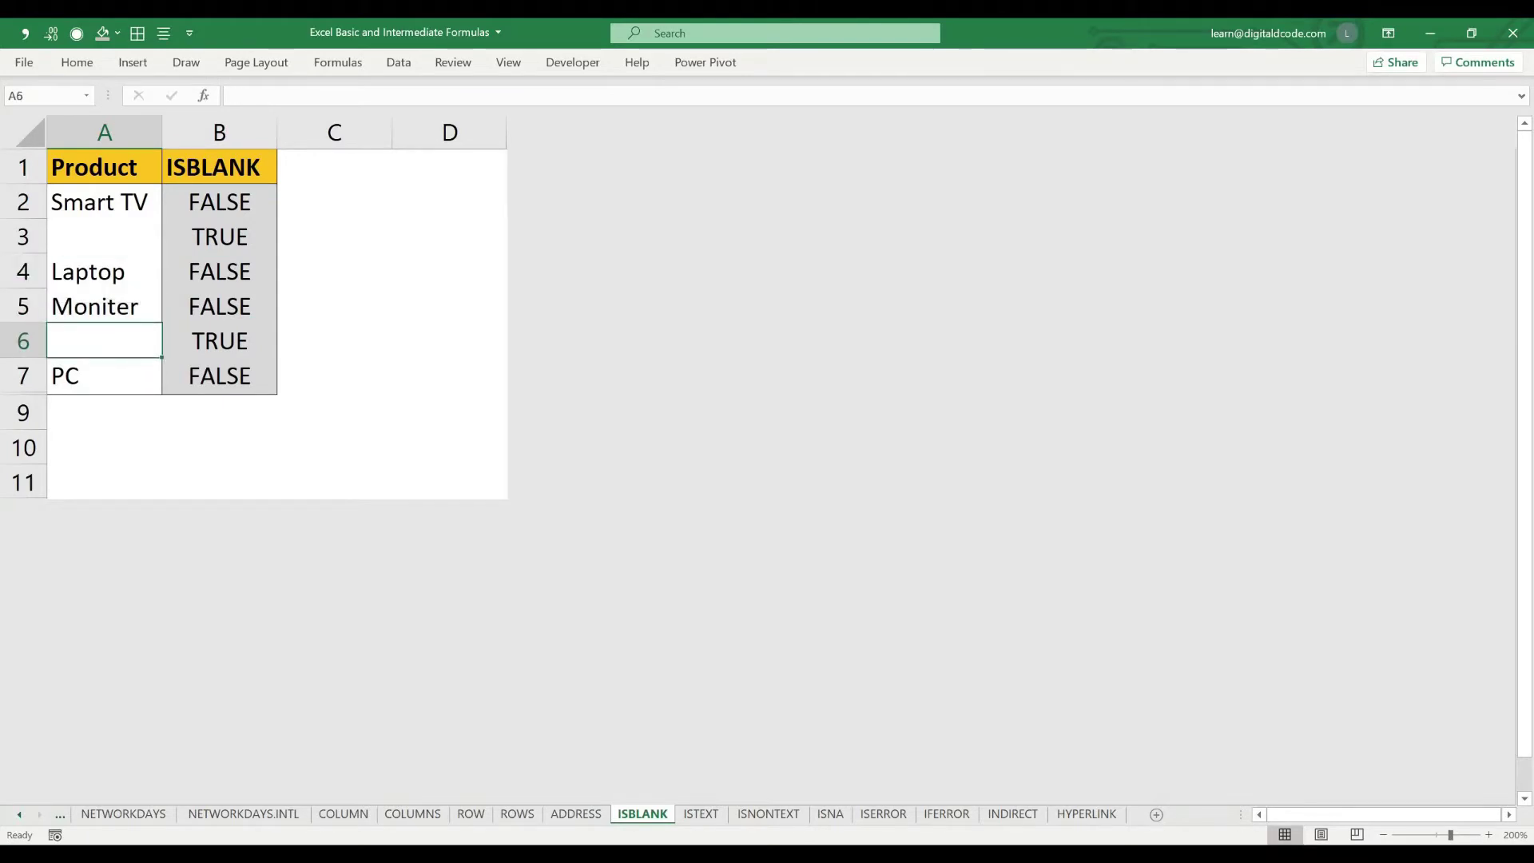
pyautogui.press('Right')
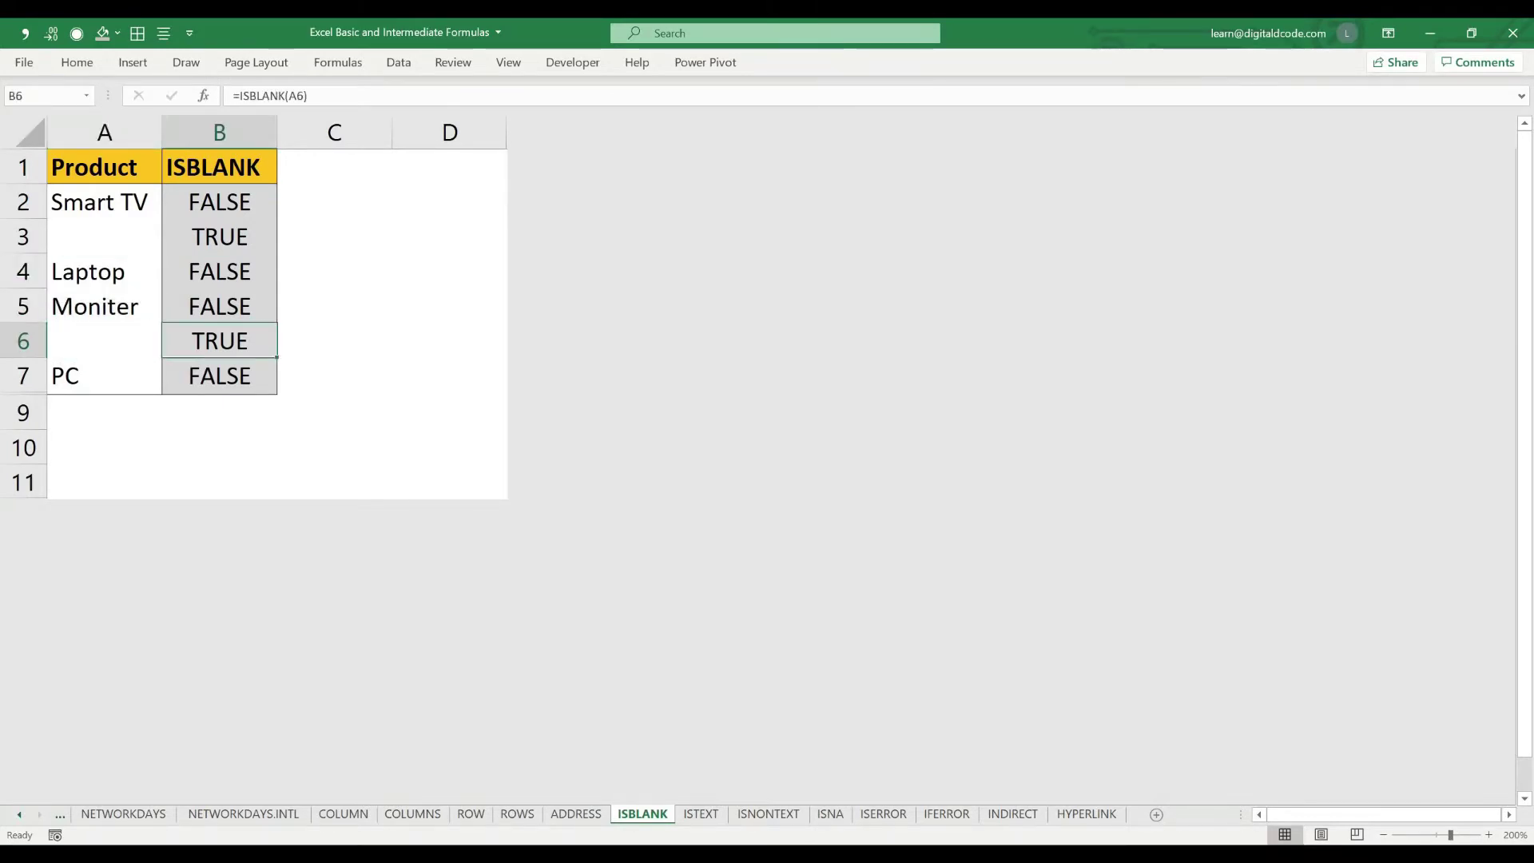
# Enter a space in the empty product cell A6 to test how ISBLANK treats it
pyautogui.press('Left')
pyautogui.press('F2')
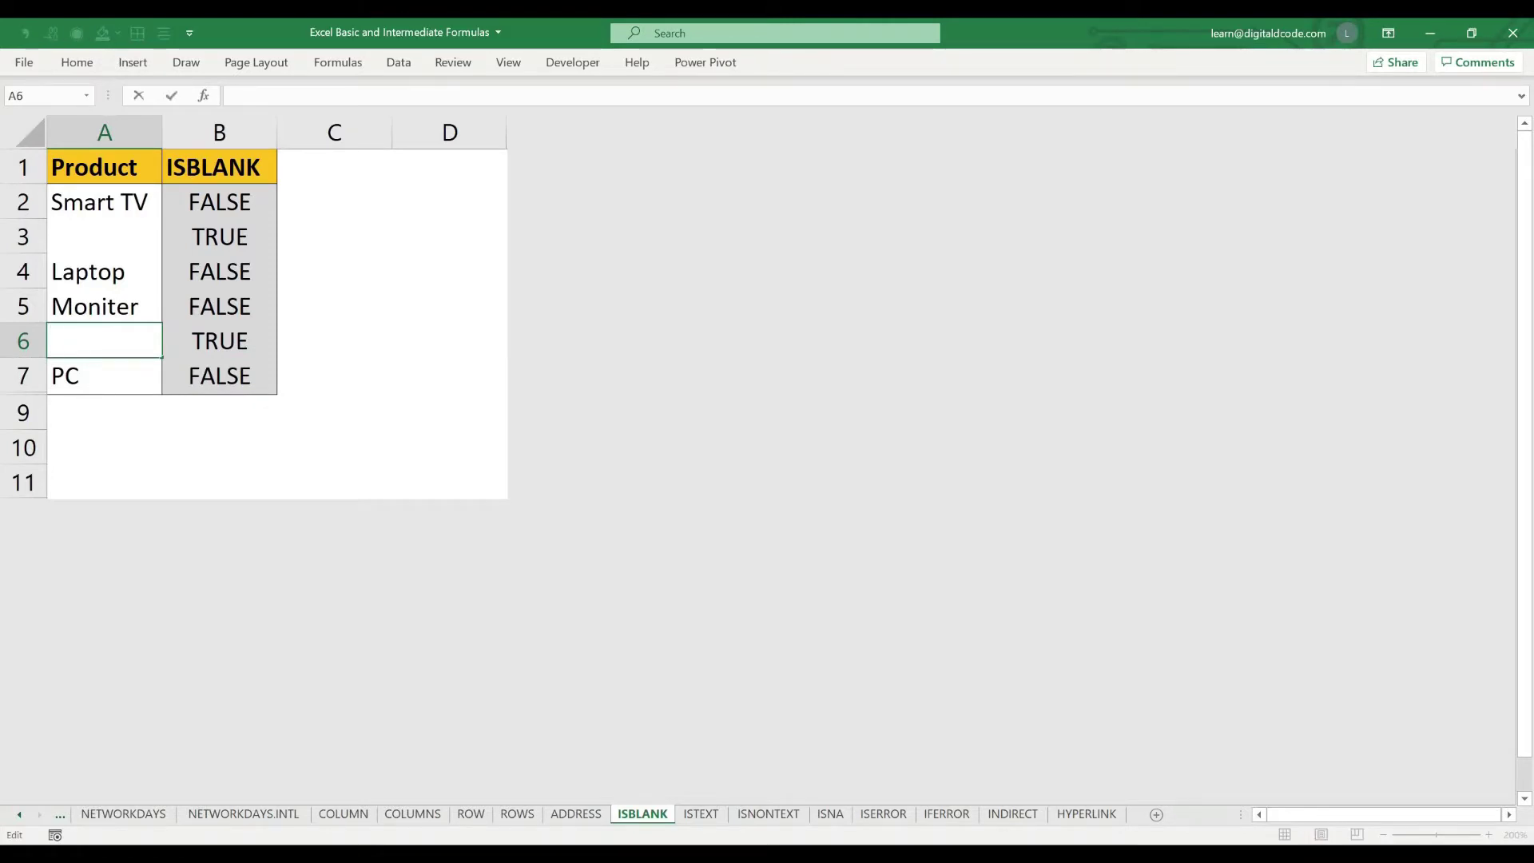
pyautogui.press('Return')
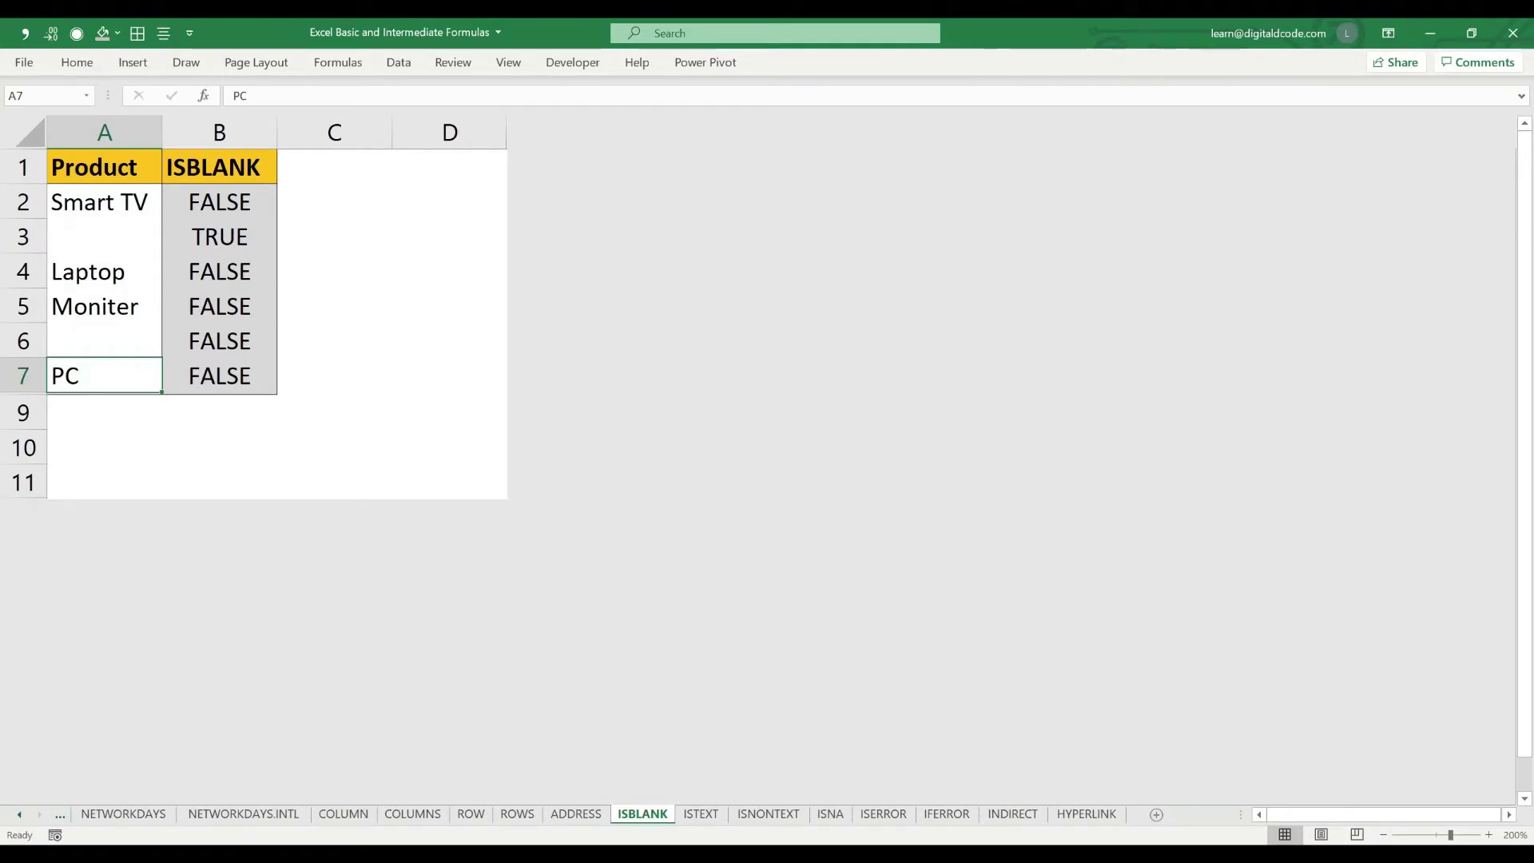
# On the ISTEXT sheet, enter the formula =ISTEXT(A2) in cell B2 to test the first Day entry
pyautogui.hotkey('ctrl', 'pagedown')
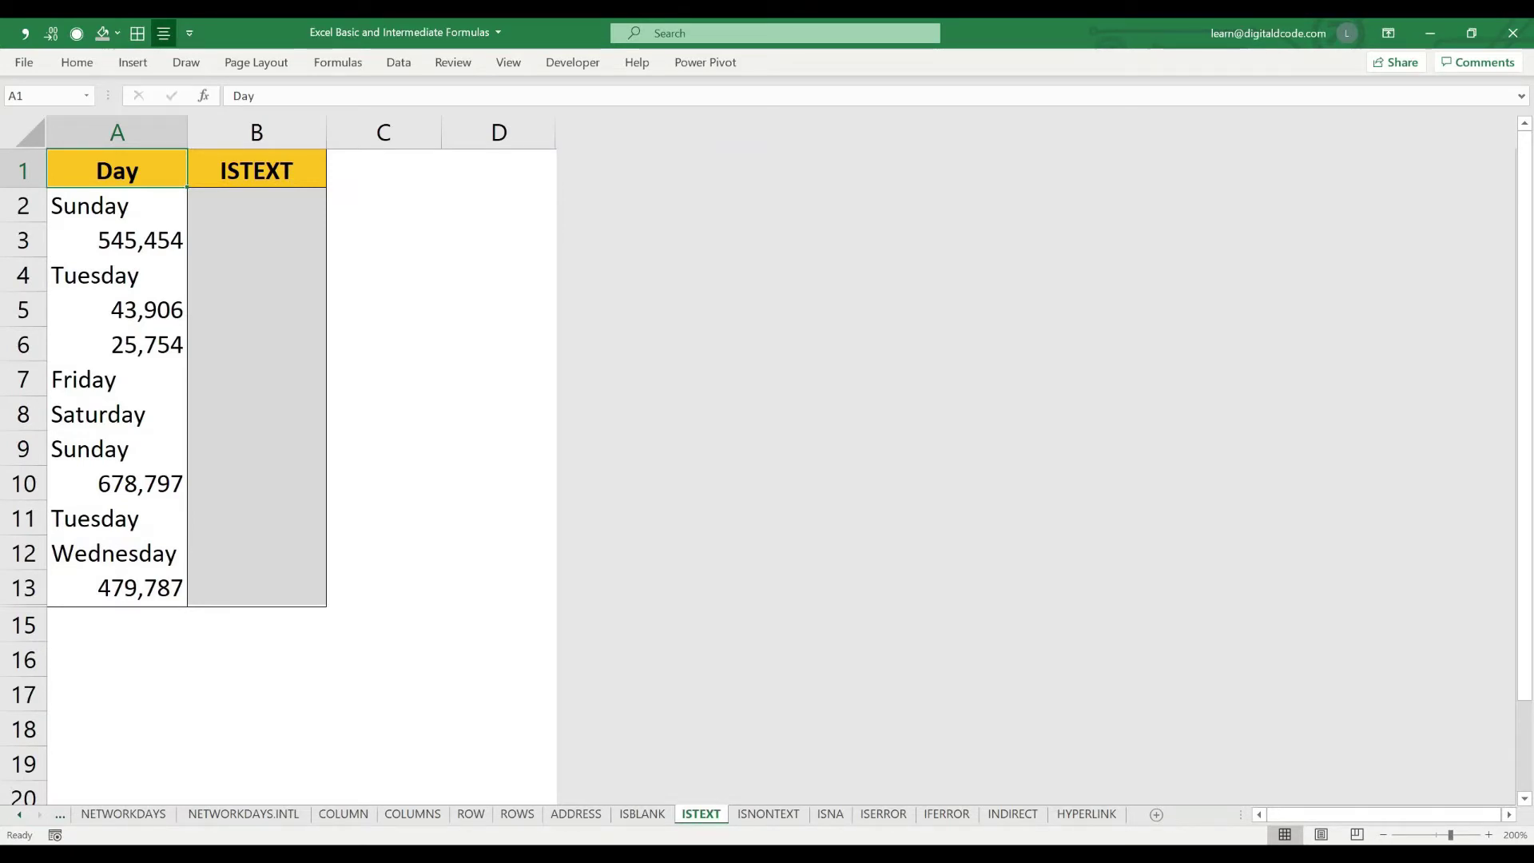
pyautogui.press('Down')
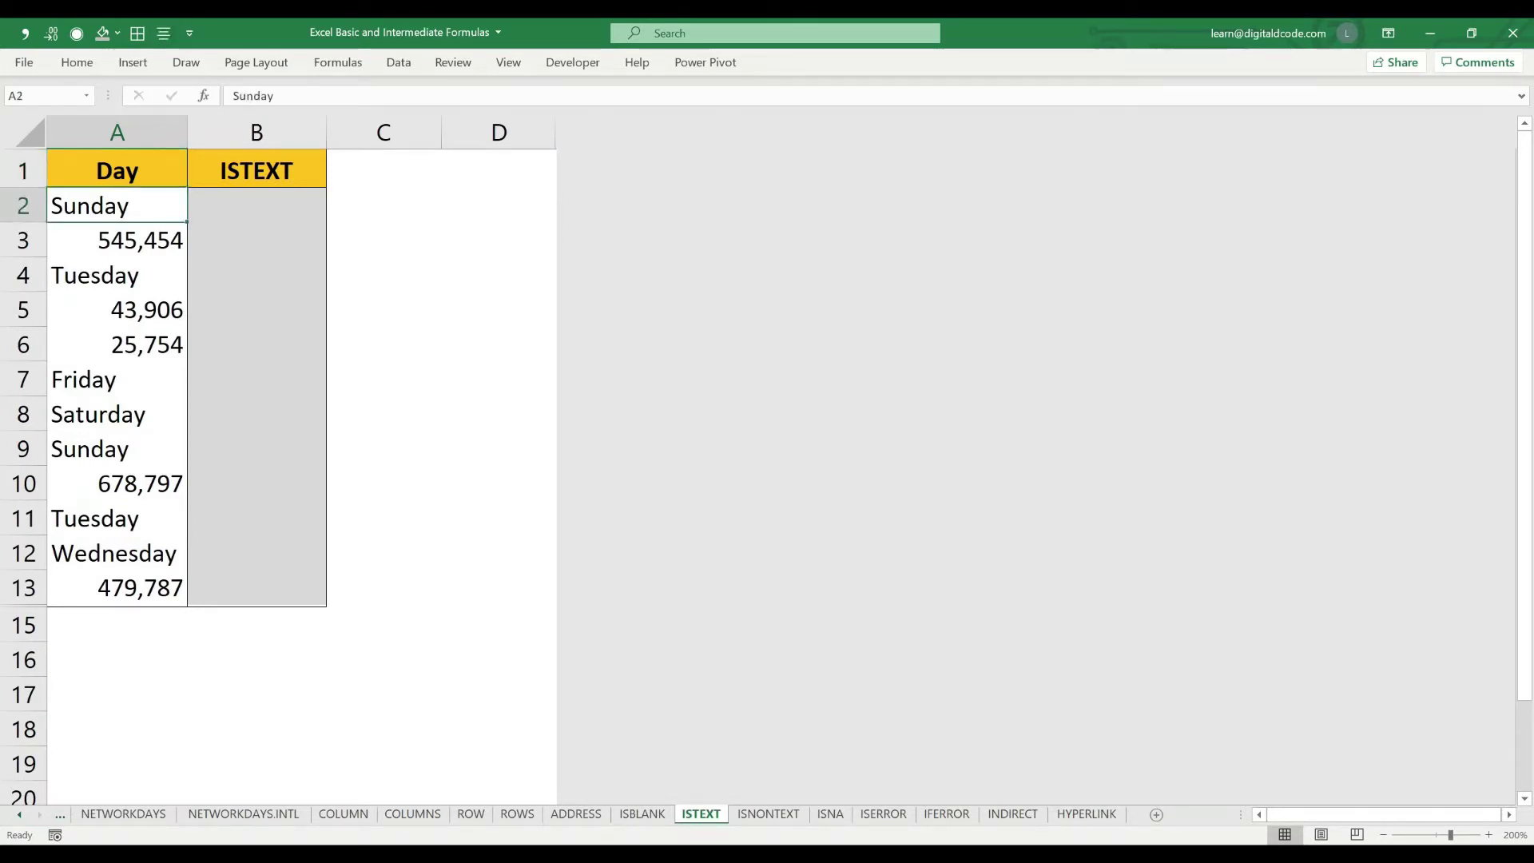
pyautogui.press('Right')
pyautogui.write('=IS')
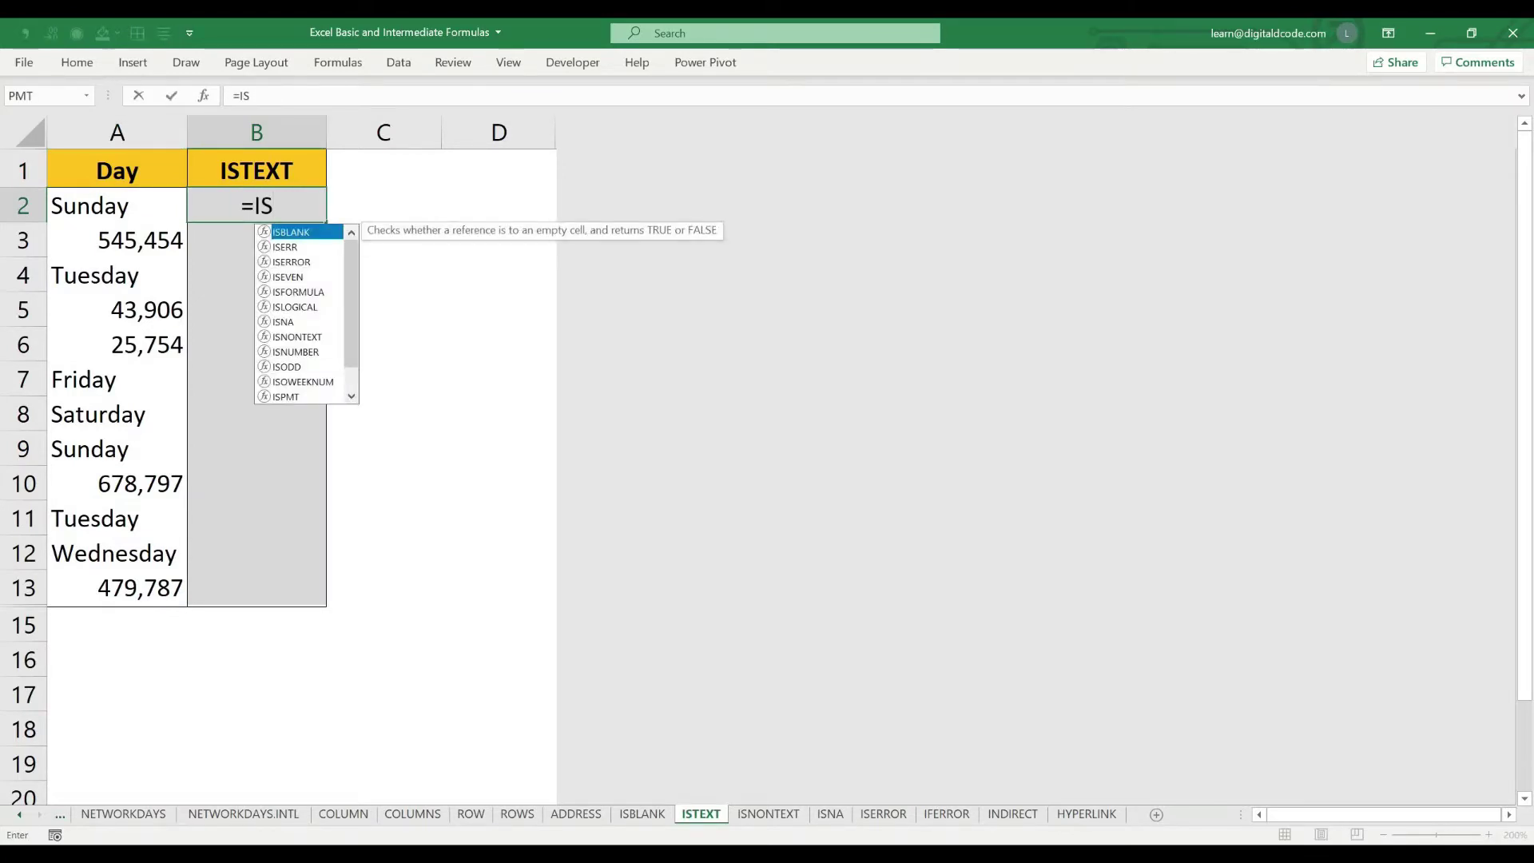
pyautogui.write('T')
pyautogui.press('Tab')
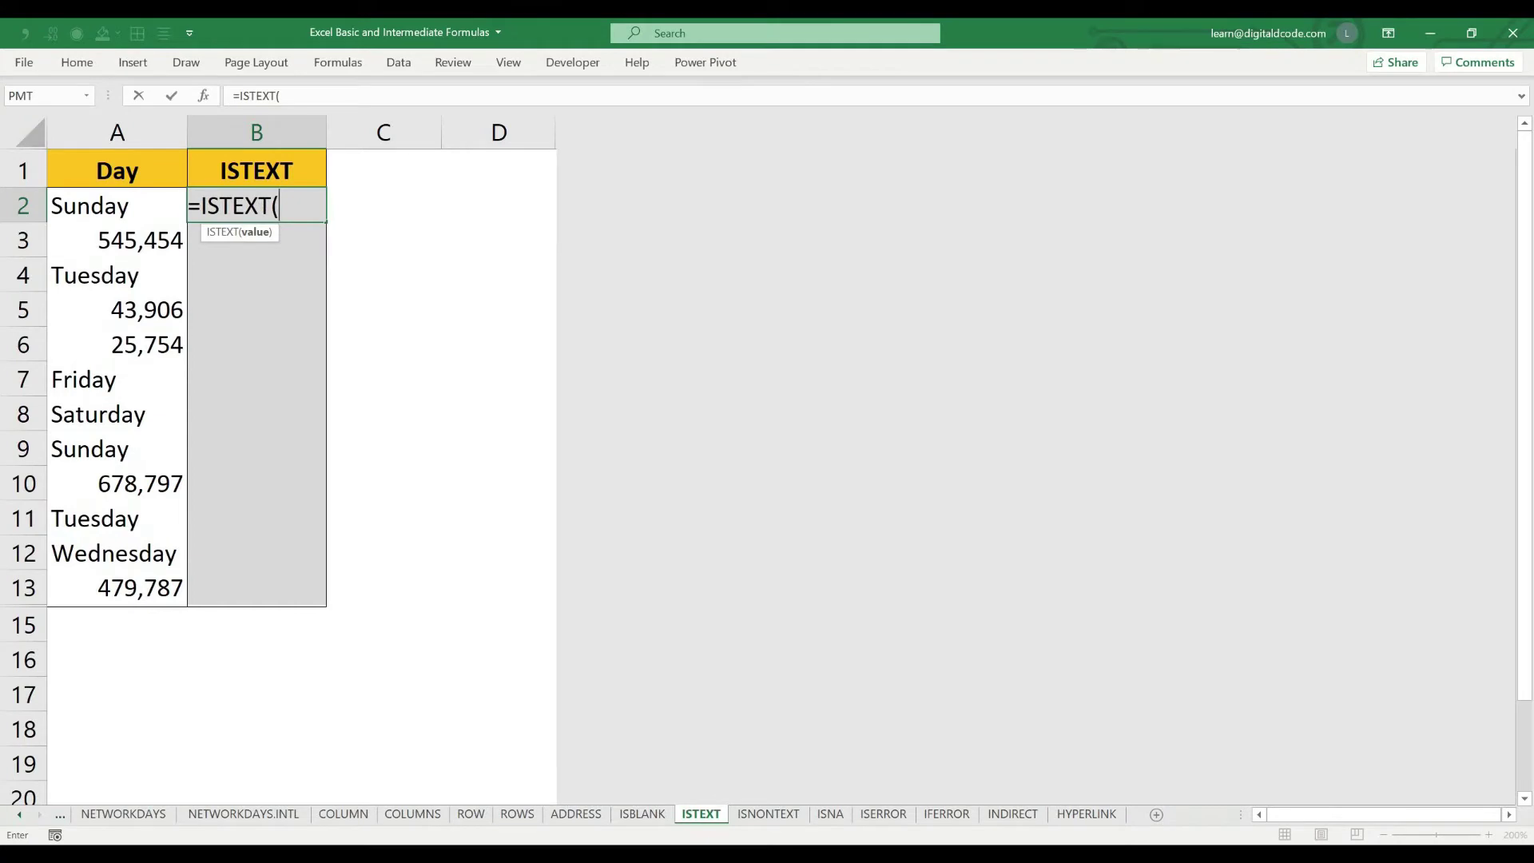
pyautogui.press('Left')
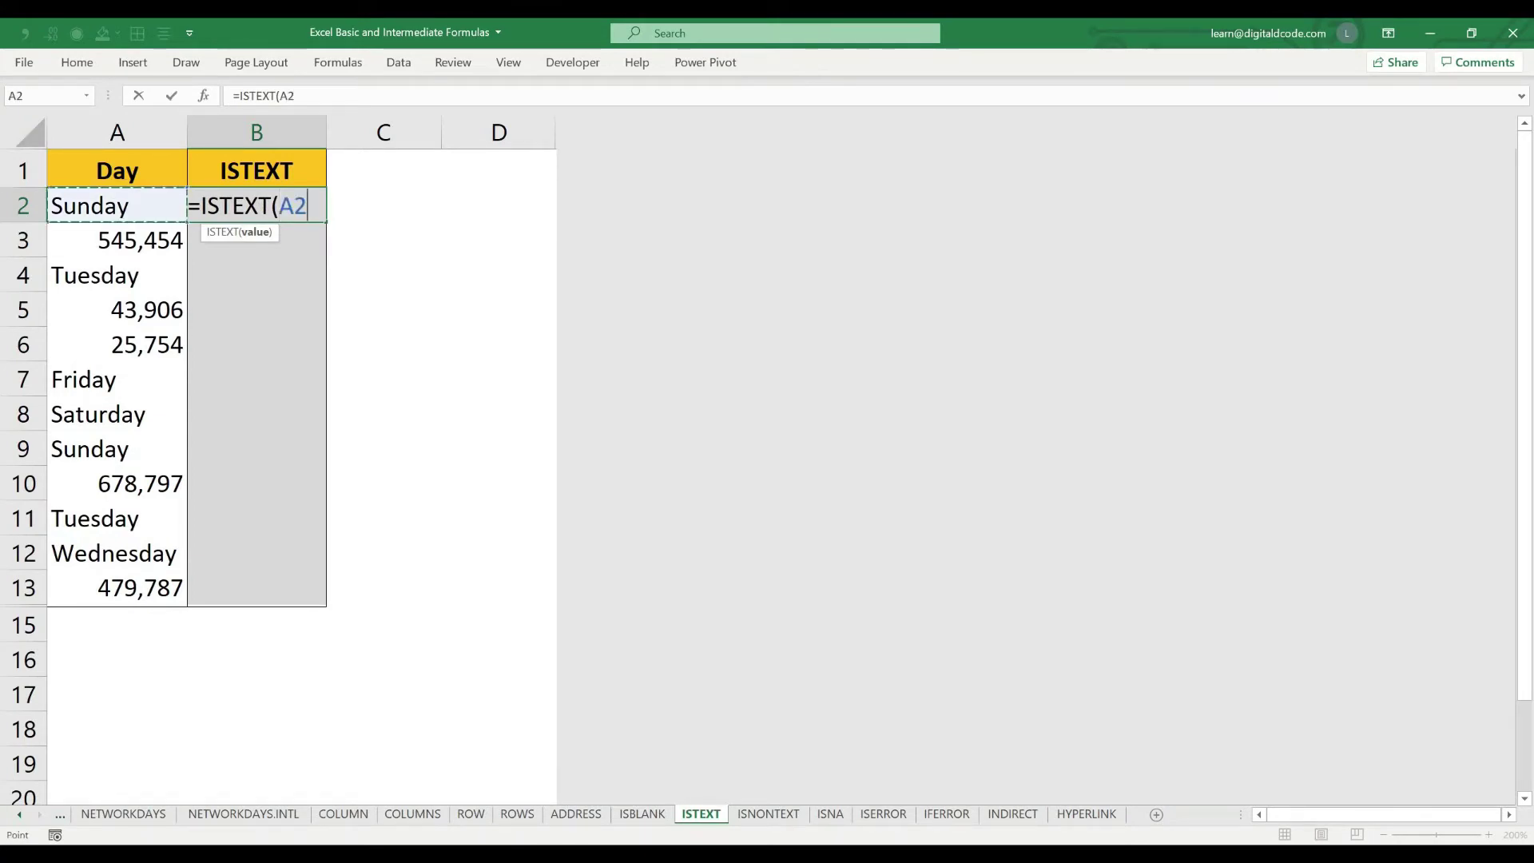
pyautogui.press('Return')
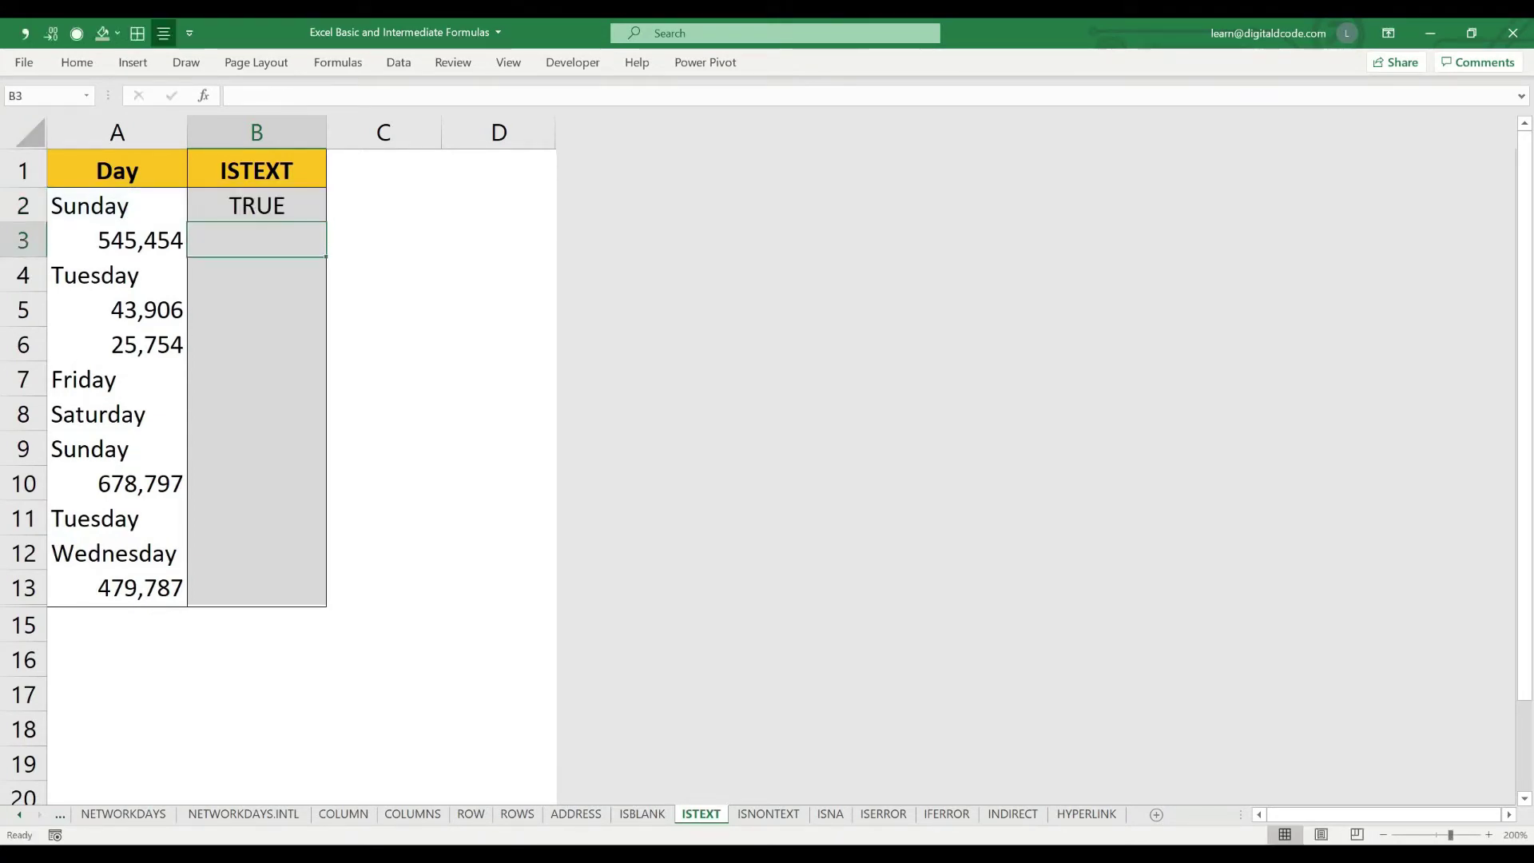
# Copy the ISTEXT formula from B2 to B3 to test the number in the row below
pyautogui.press('Up')
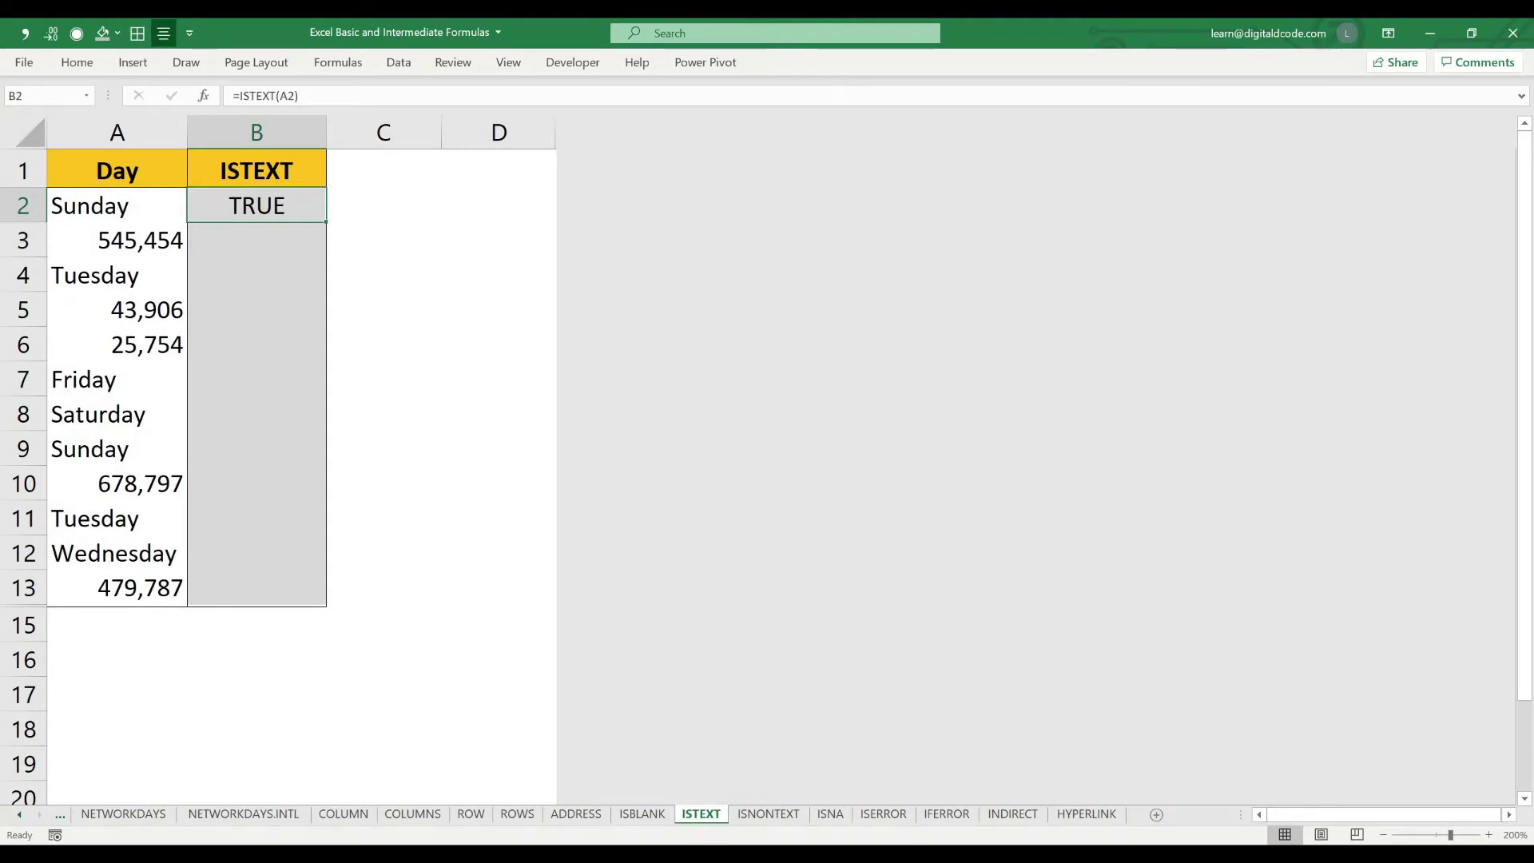
pyautogui.press('Left')
pyautogui.press('Right')
pyautogui.hotkey('ctrl', 'c')
pyautogui.press('Down')
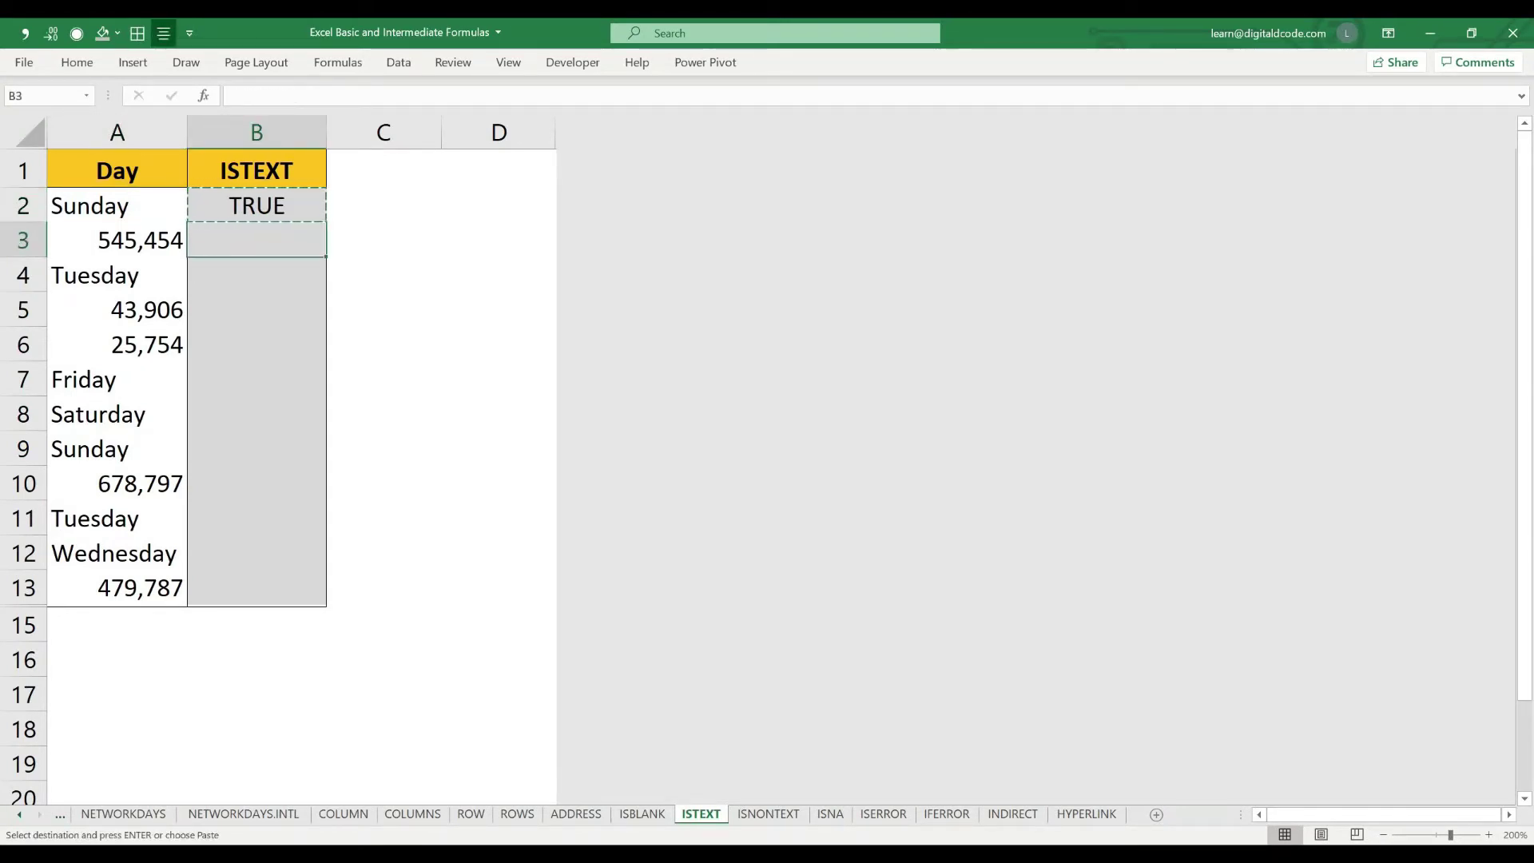
pyautogui.press('Return')
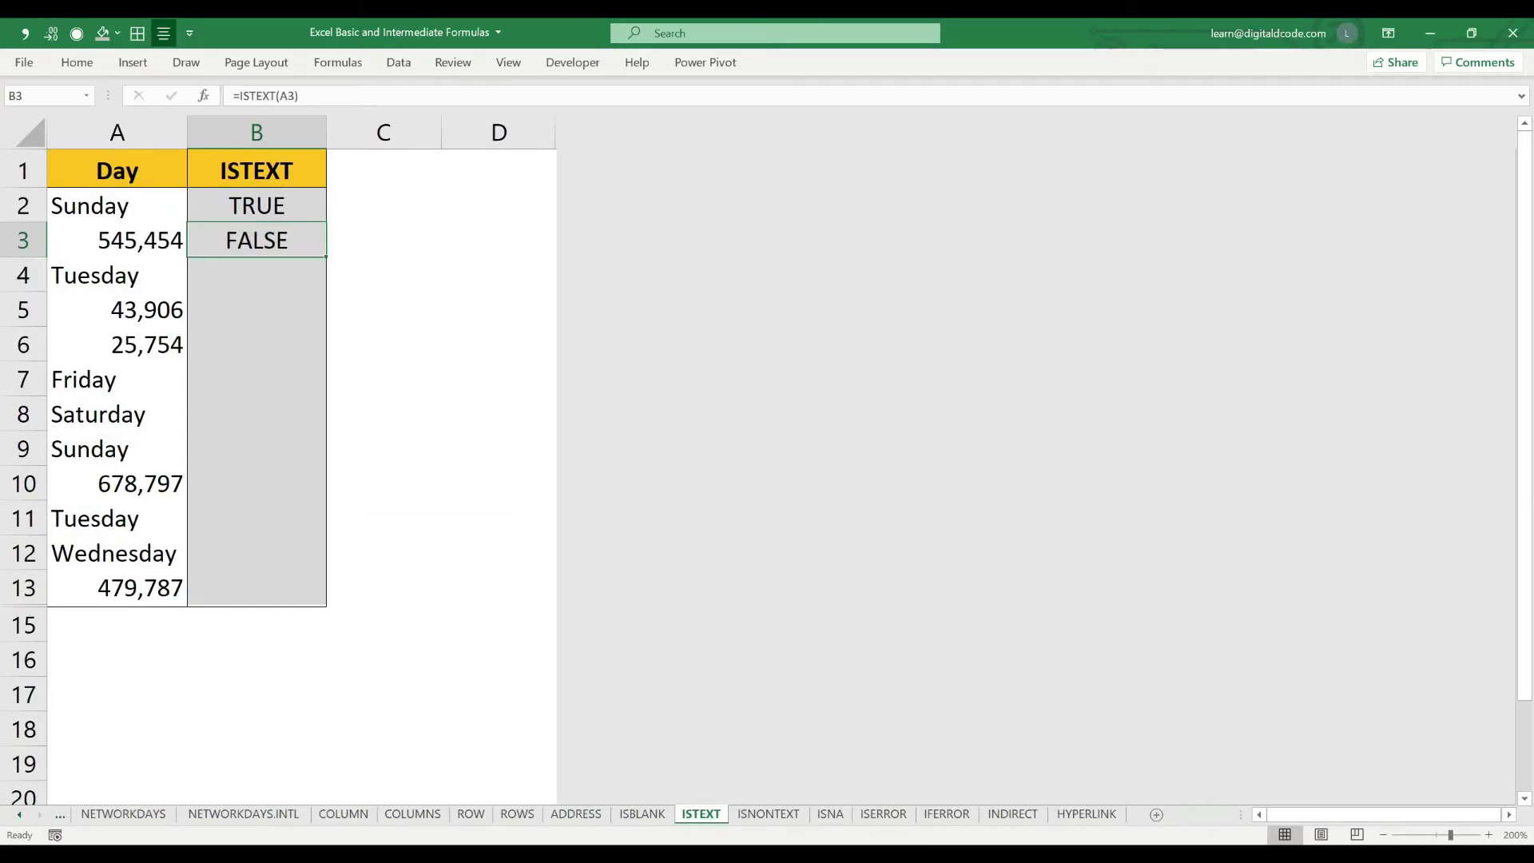
# Copy the ISTEXT formula from B3 down through B13 to test the remaining Day entries
pyautogui.hotkey('ctrl', 'c')
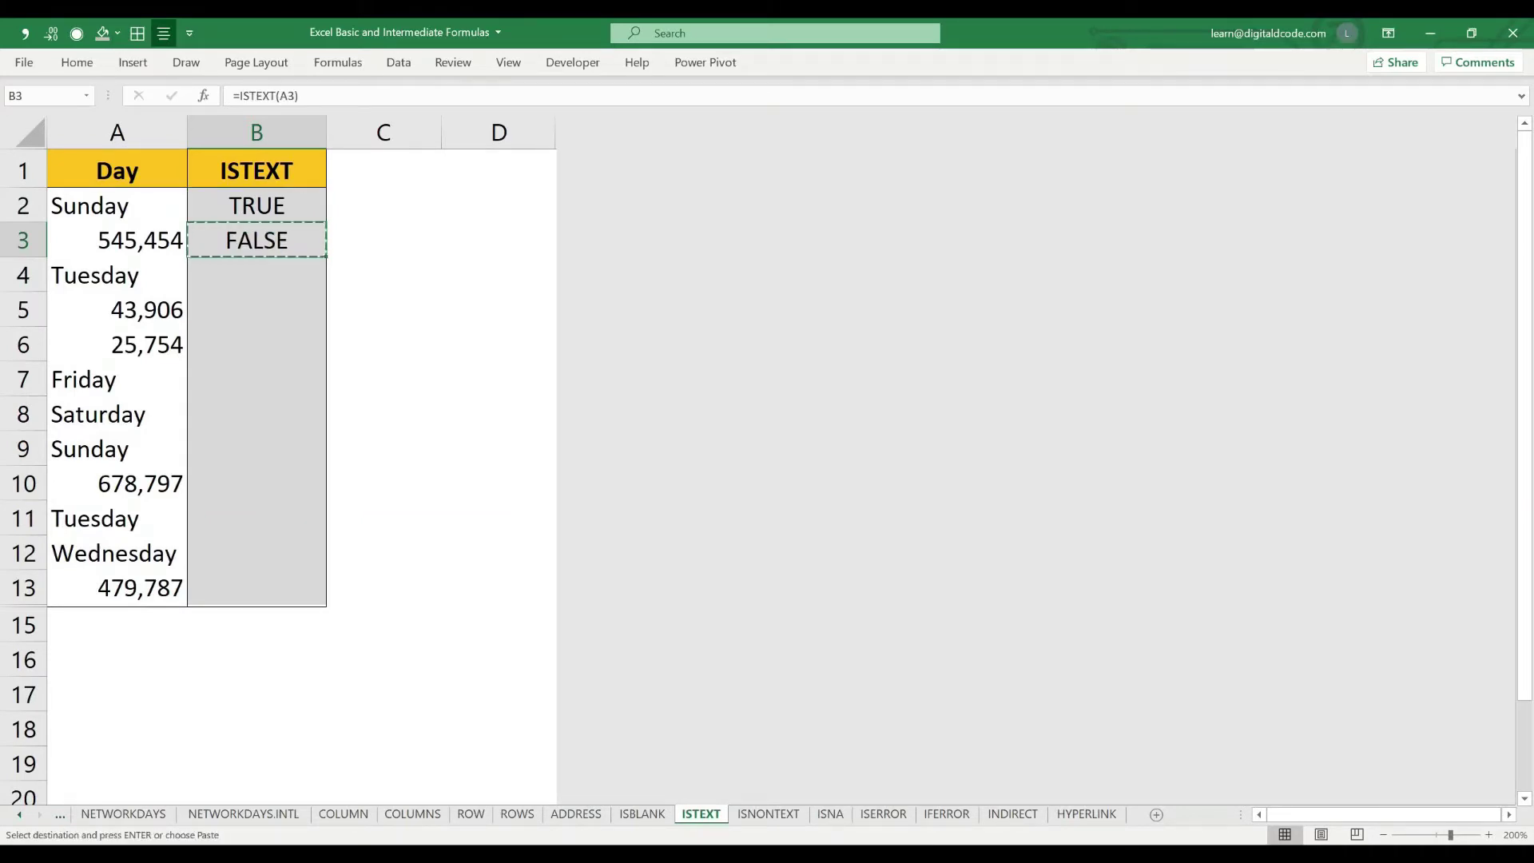
pyautogui.hotkey('shift', 'Down')
pyautogui.hotkey('shift', 'Down')
pyautogui.hotkey('shift', 'Down')
pyautogui.hotkey('shift', 'Down')
pyautogui.hotkey('shift', 'Down')
pyautogui.hotkey('shift', 'Down')
pyautogui.hotkey('shift', 'Down')
pyautogui.hotkey('shift', 'Down')
pyautogui.hotkey('shift', 'Down')
pyautogui.hotkey('shift', 'Down')
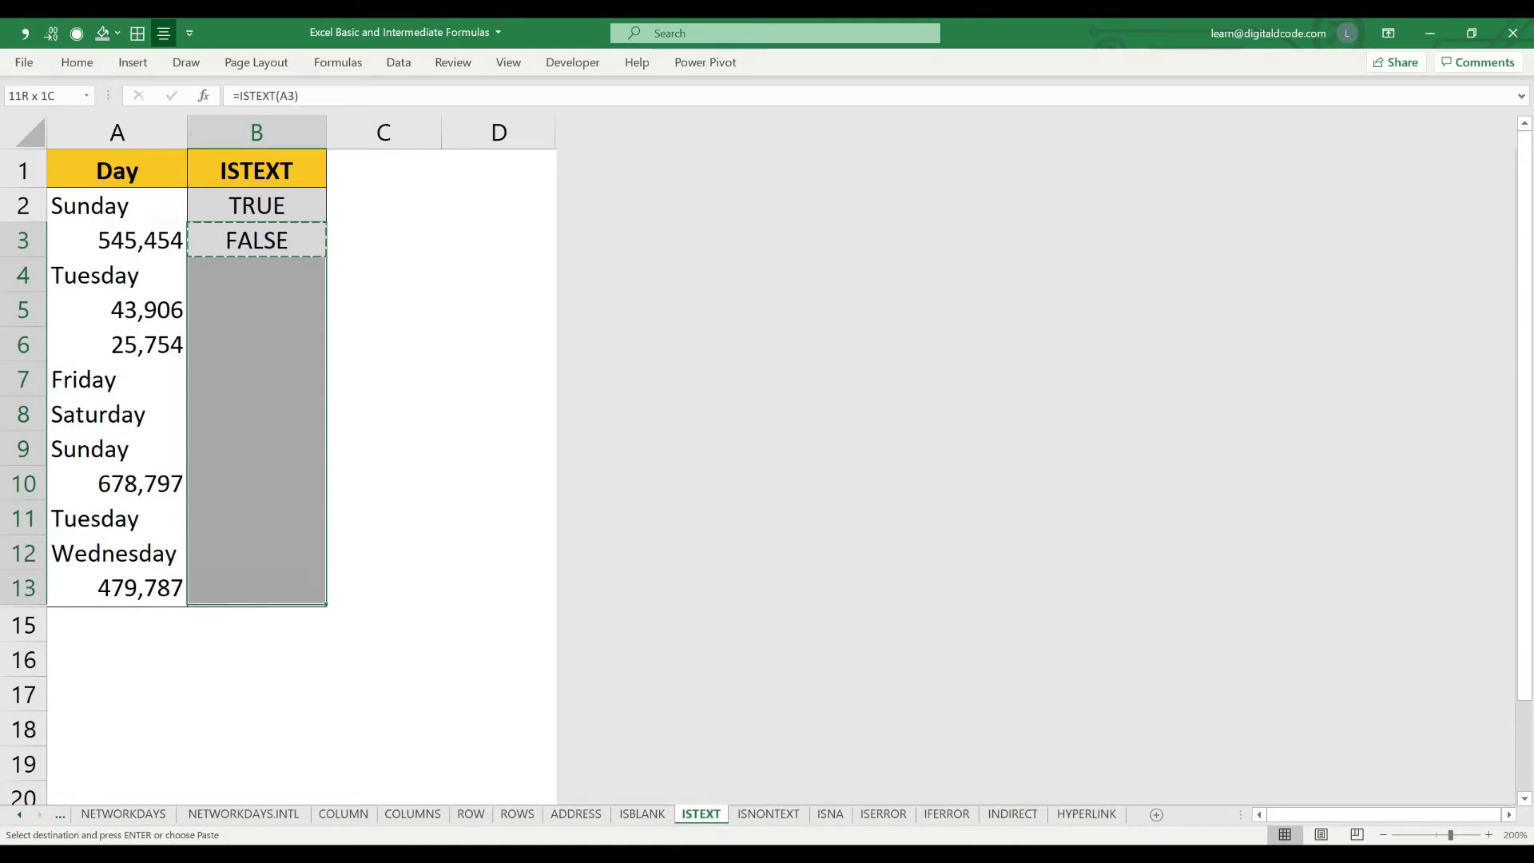
pyautogui.press('Return')
# Replace the number in A5 with the date 3/20/2020, formatted as 20-Mar-20, and check its ISTEXT result
pyautogui.press('Down')
pyautogui.press('Down')
pyautogui.press('Down')
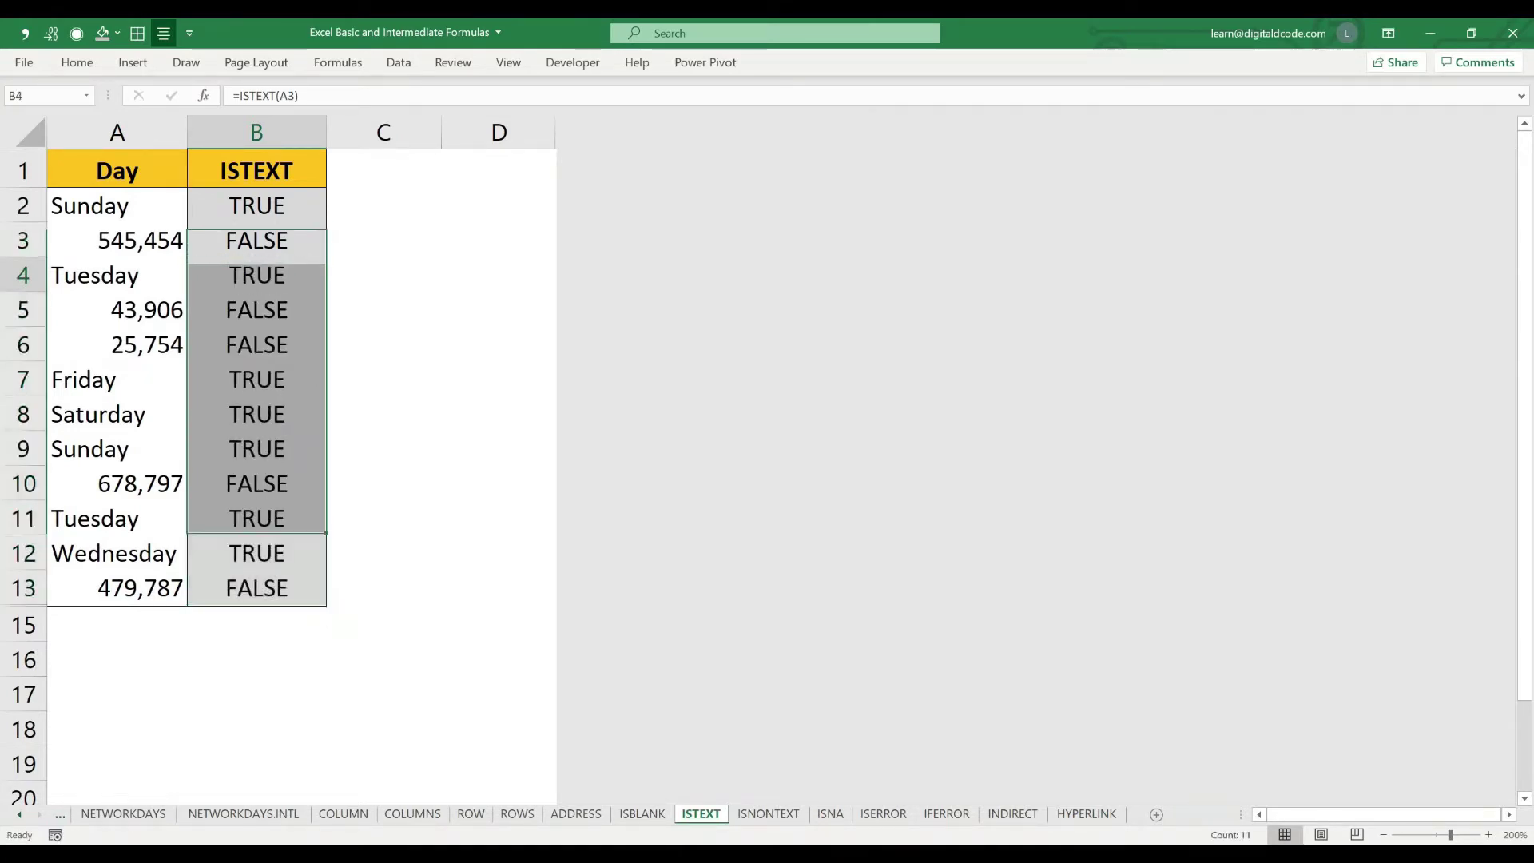
pyautogui.press('Up')
pyautogui.press('Left')
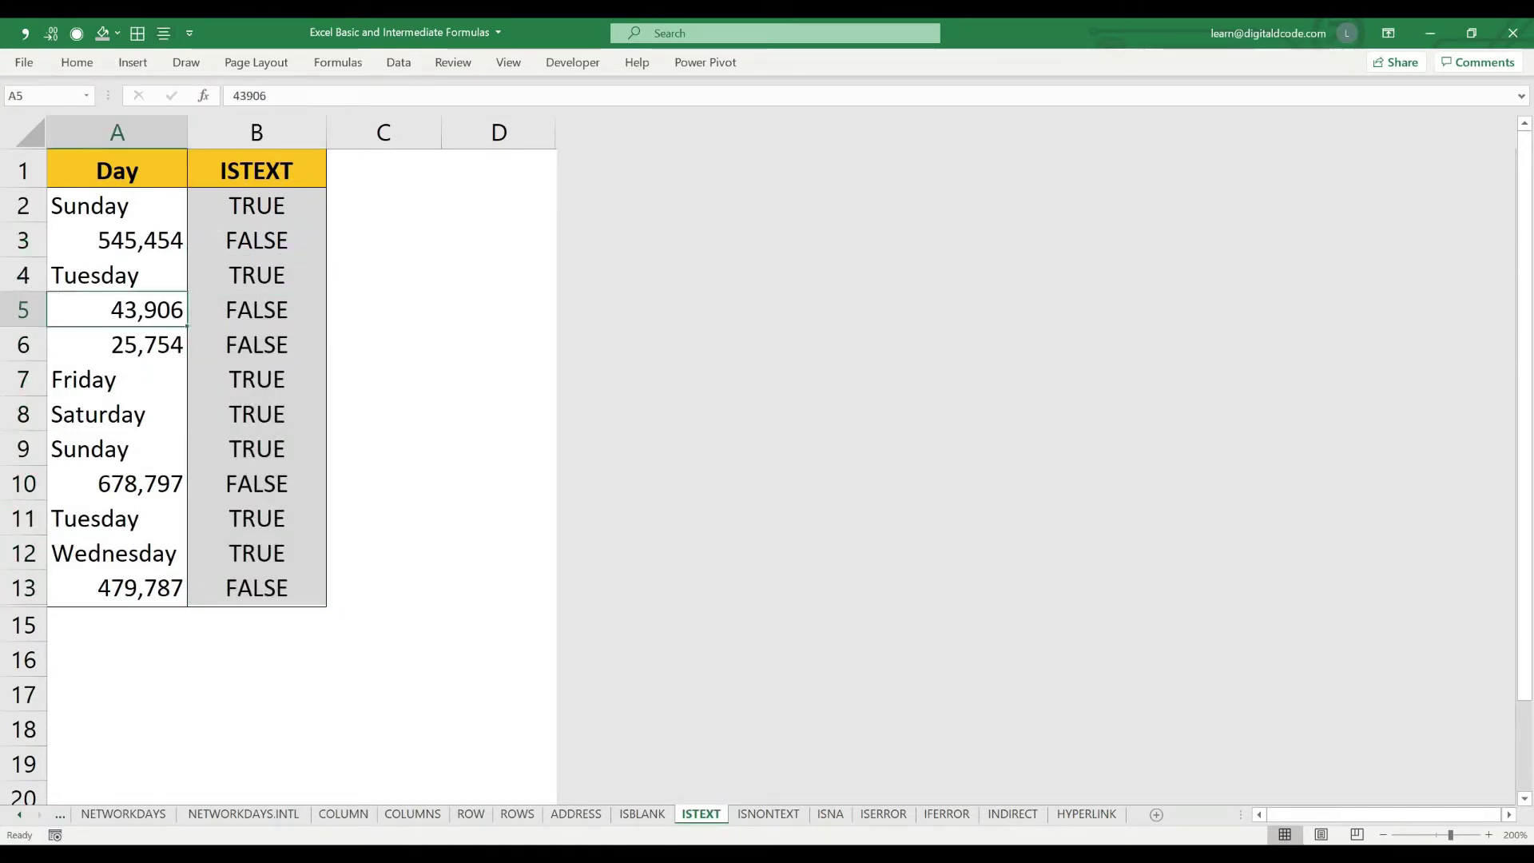
pyautogui.write('3/20/2020')
pyautogui.hotkey('ctrl', 'Return')
pyautogui.hotkey('ctrl', 'shift', '3')
pyautogui.press('Right')
pyautogui.press('Right')
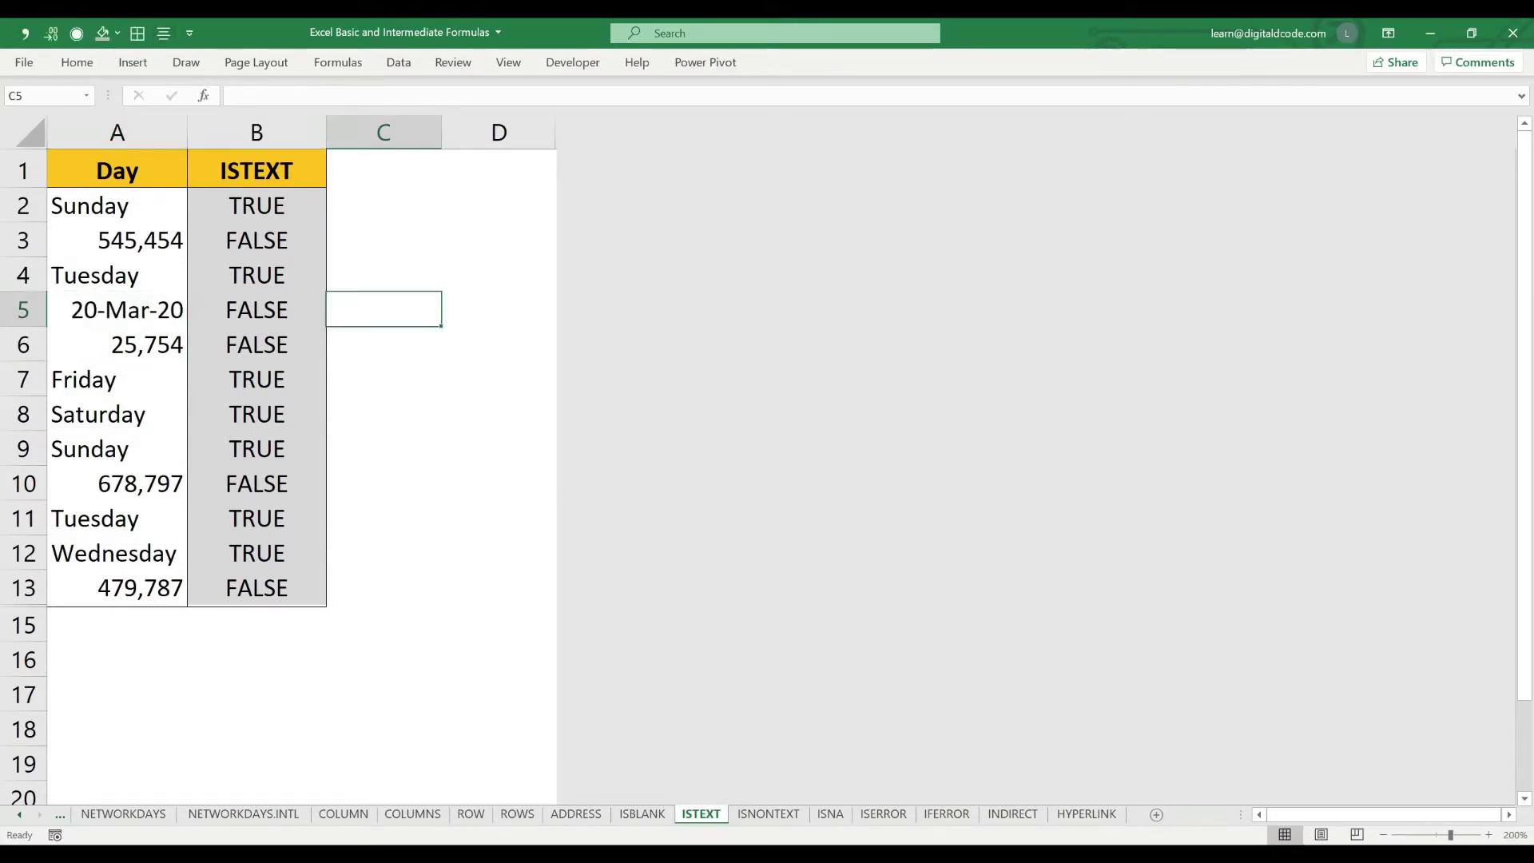
pyautogui.press('Left')
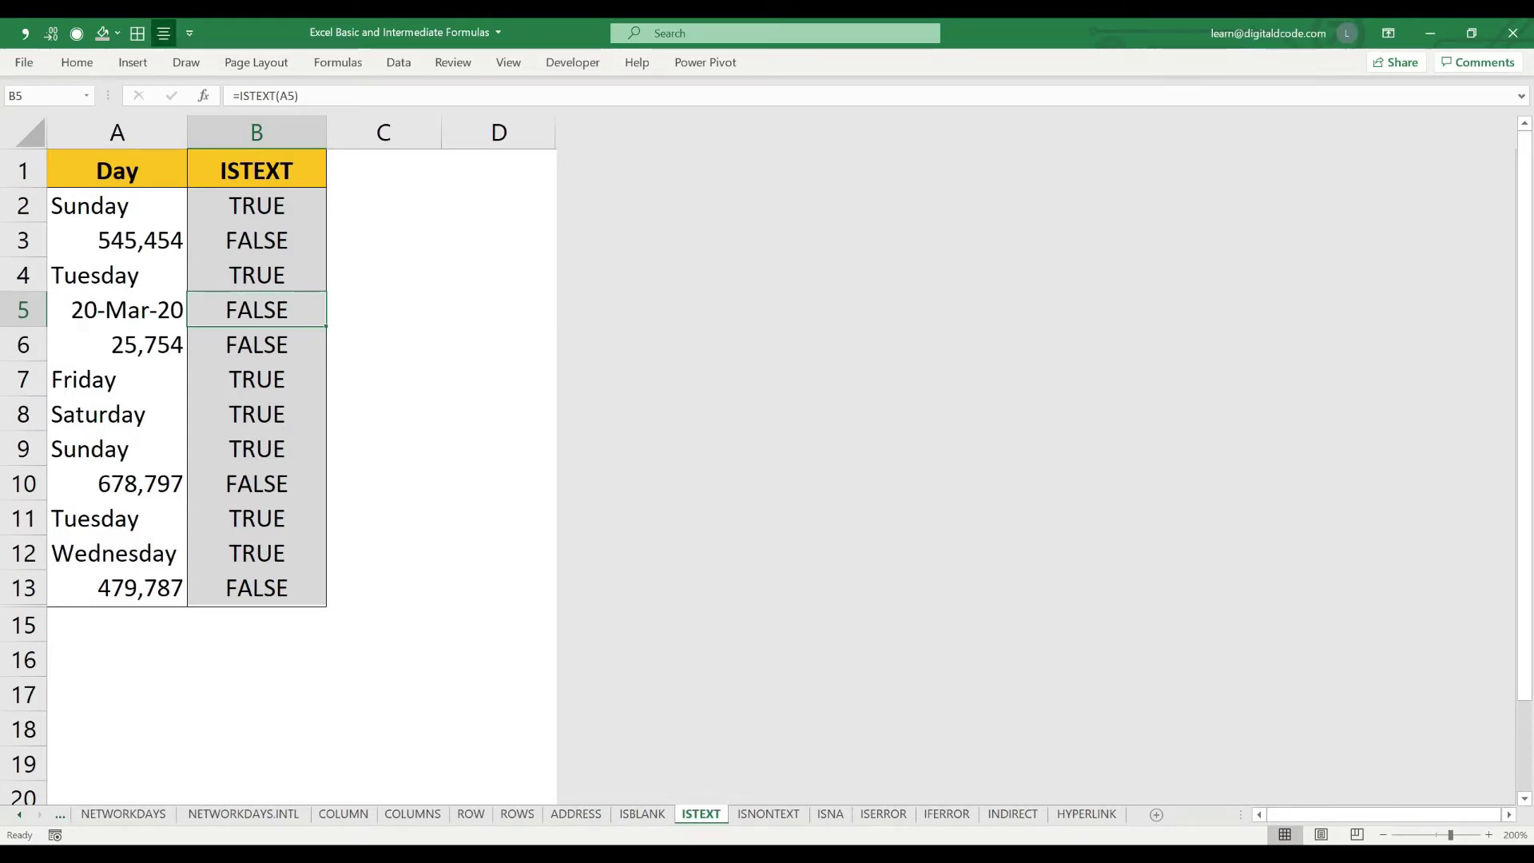
# On the ISNONTEXT sheet, enter the formula =ISNONTEXT(A2) in cell B2 to test the first Day entry
pyautogui.hotkey('ctrl', 'pagedown')
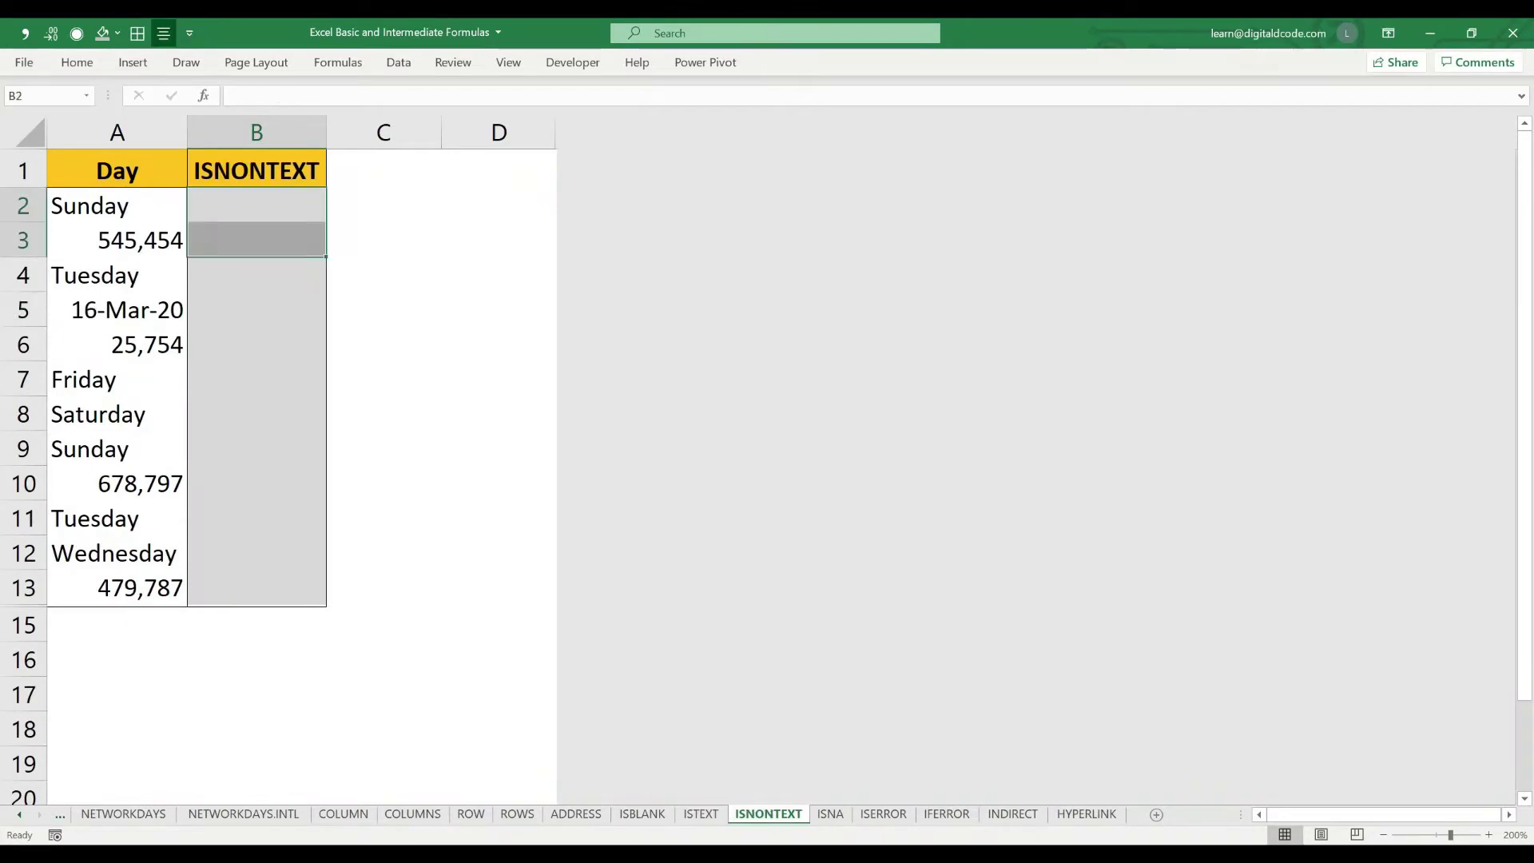
pyautogui.press('Up')
pyautogui.press('Down')
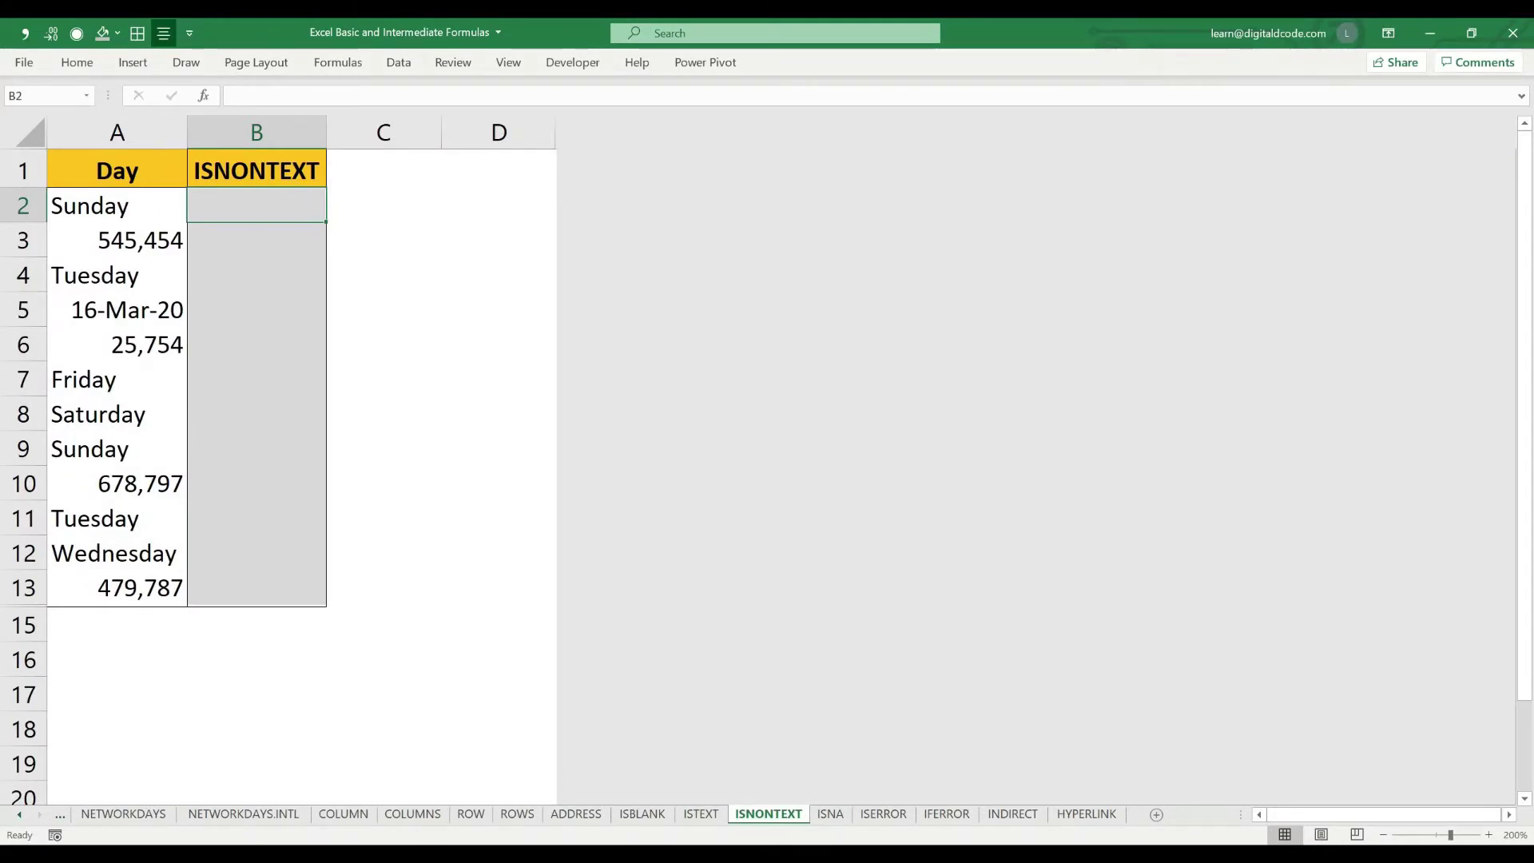
pyautogui.write('=IS')
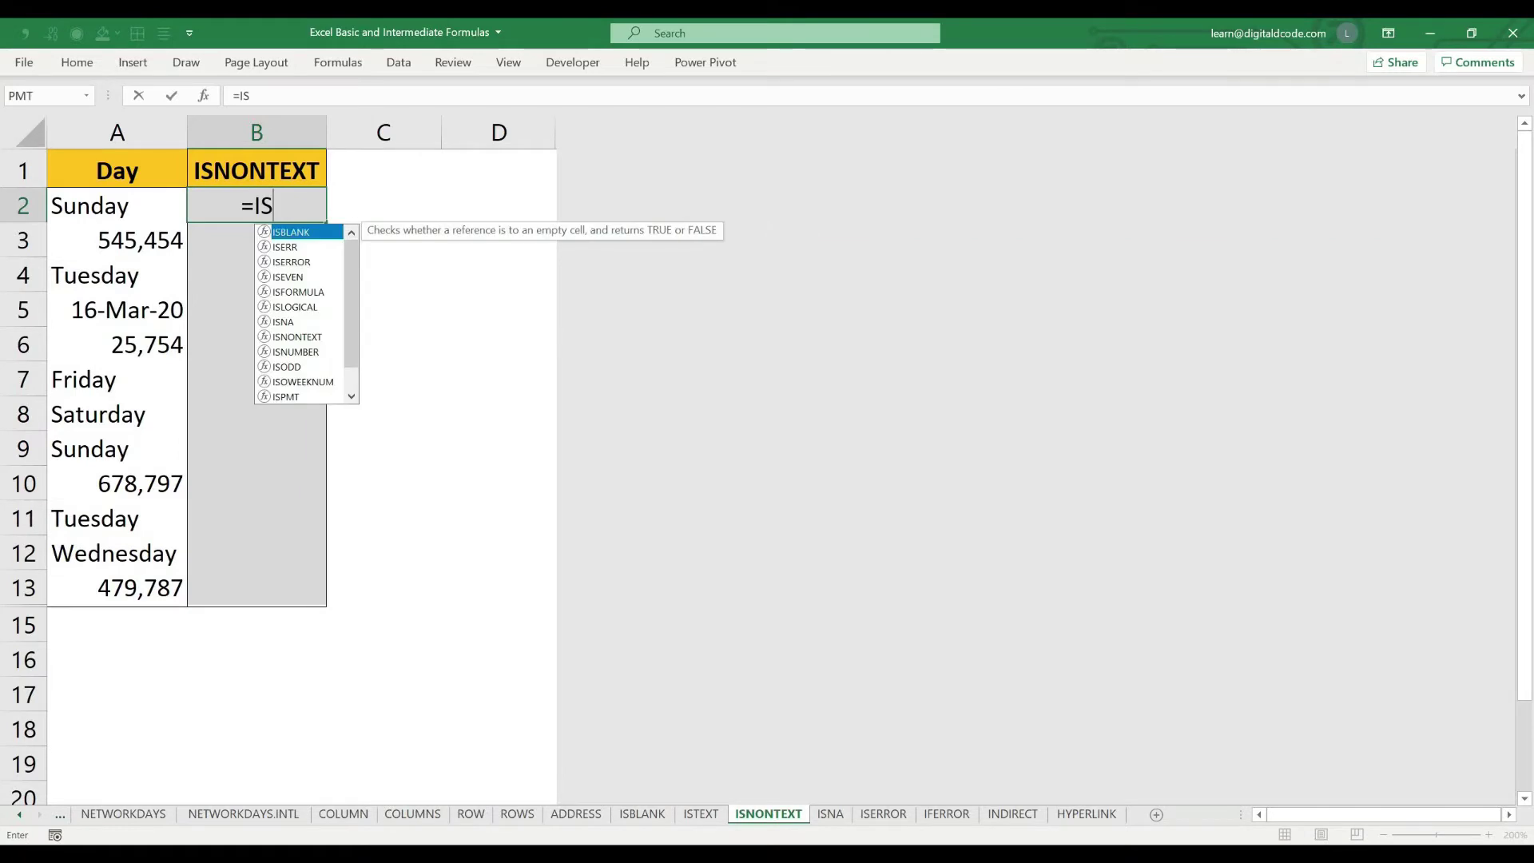
pyautogui.write('NO')
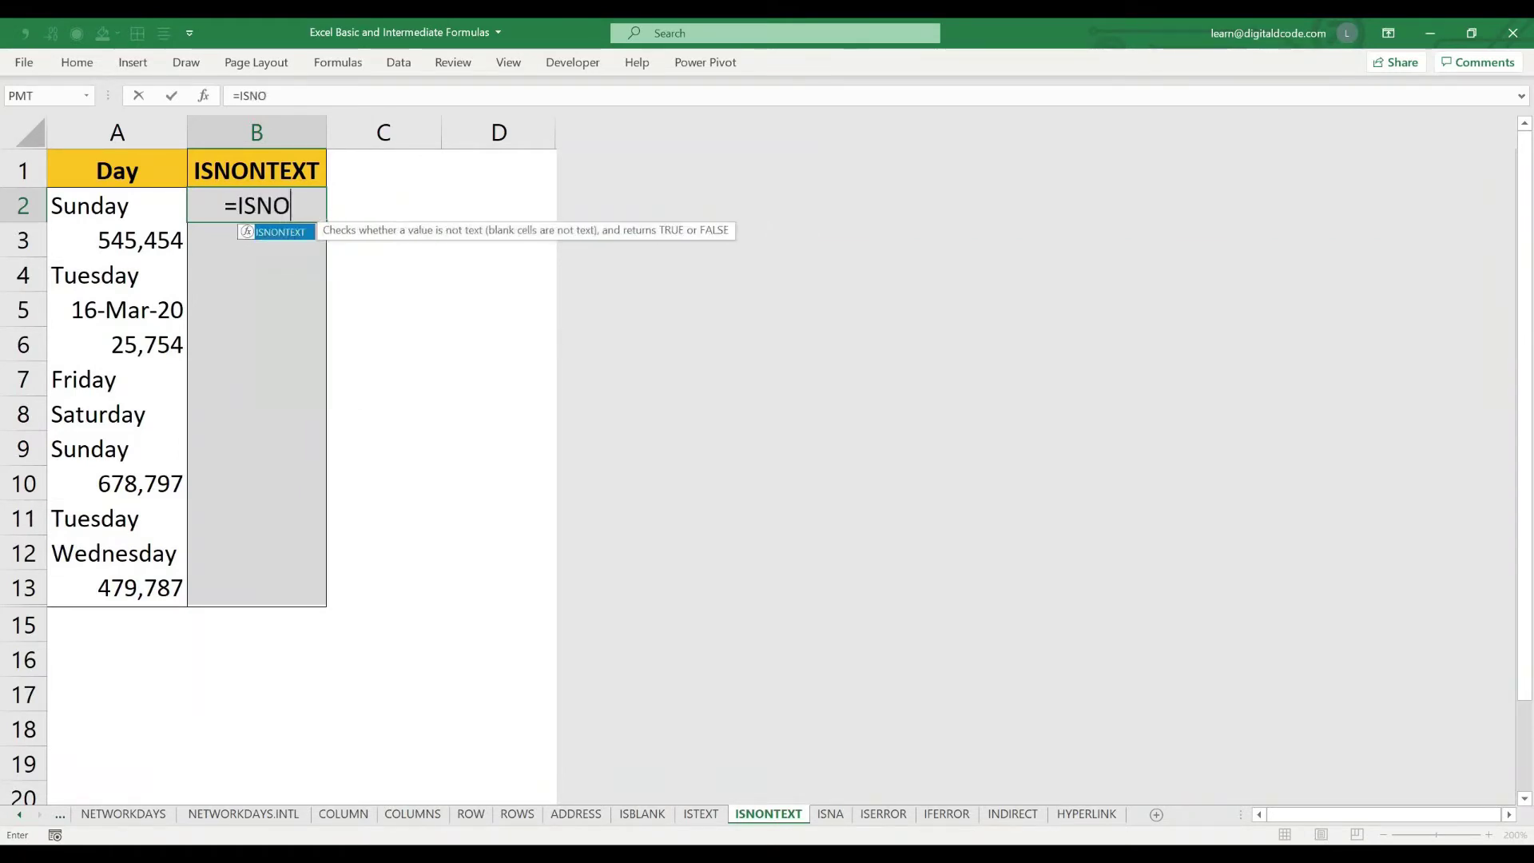
pyautogui.press('Tab')
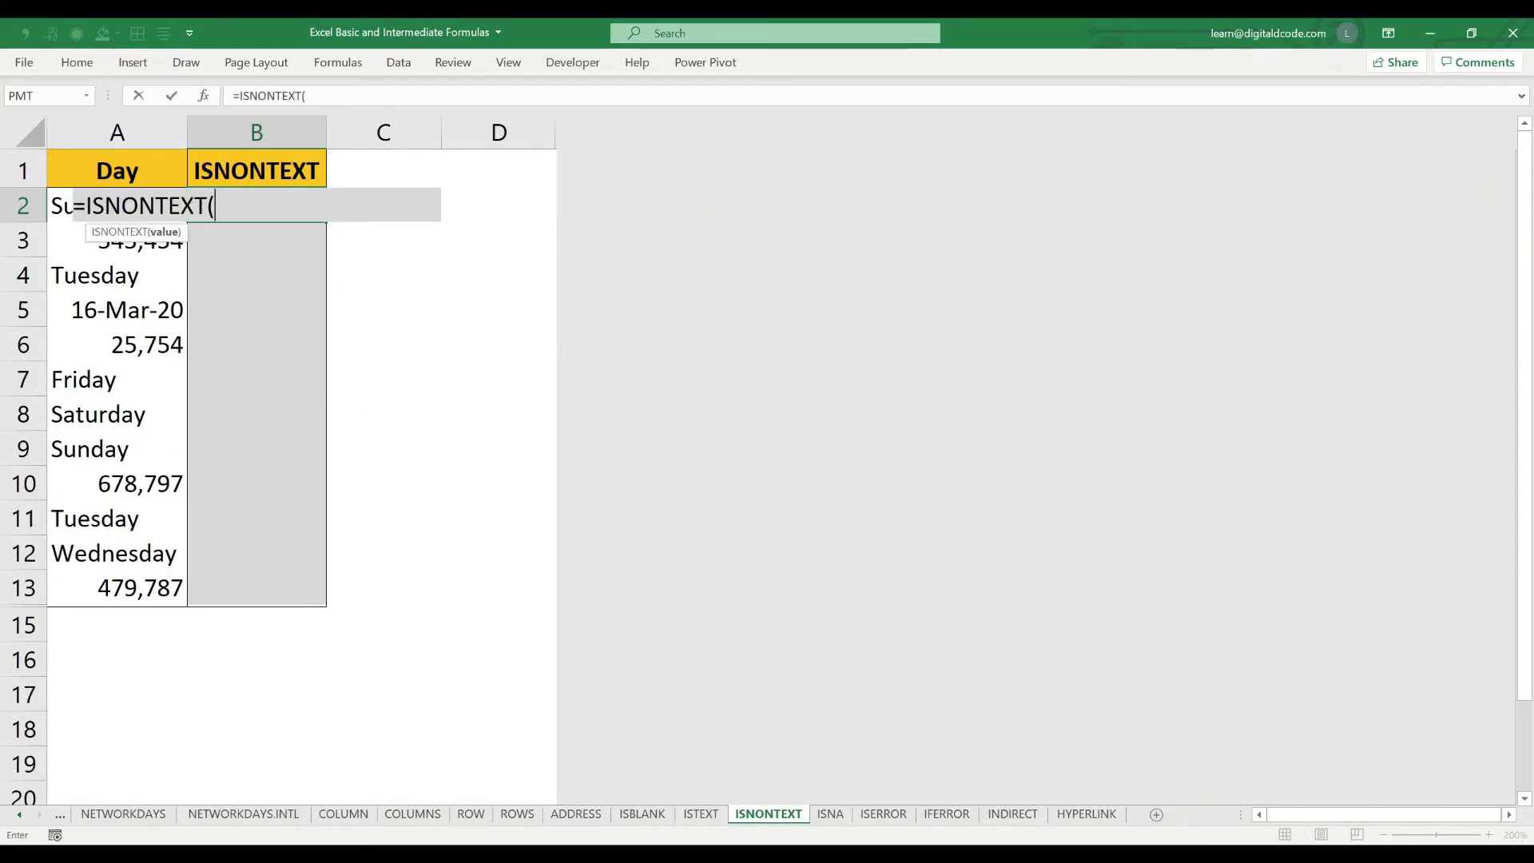
pyautogui.press('Left')
pyautogui.hotkey('ctrl', 'Return')
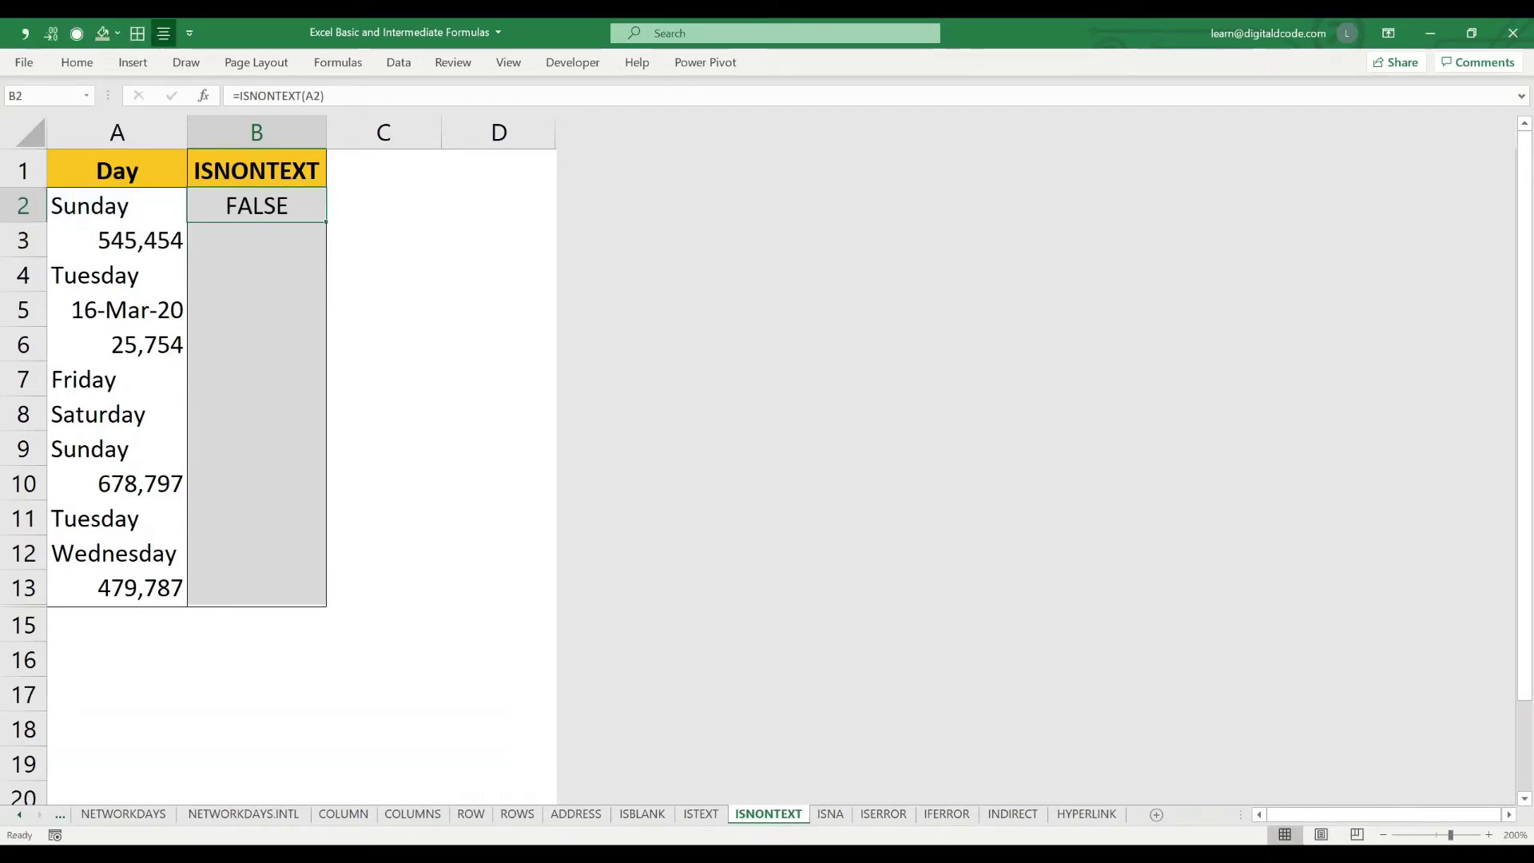
pyautogui.press('Left')
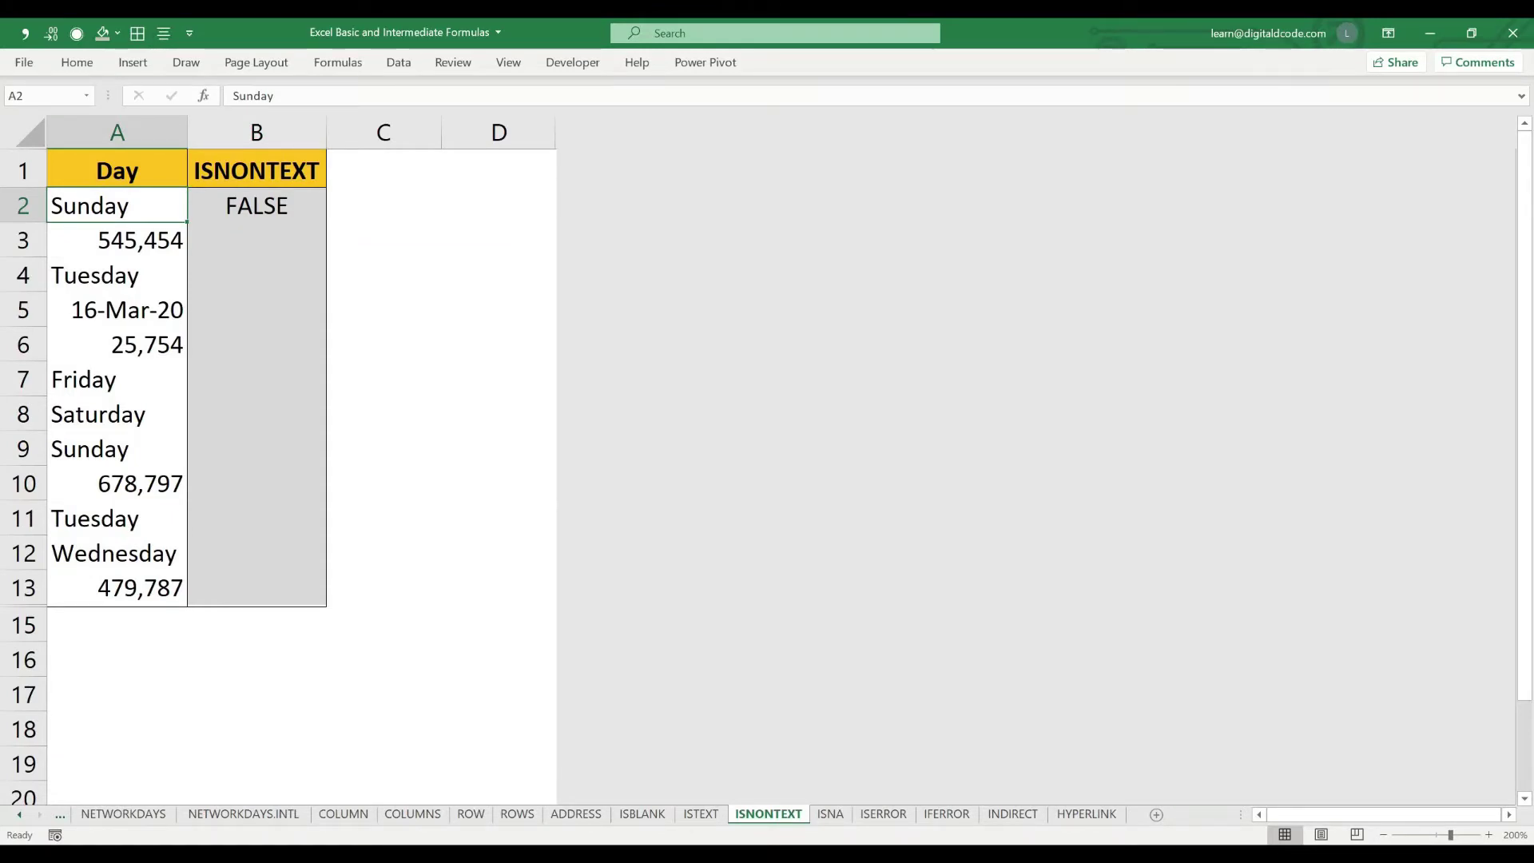
# Copy the ISNONTEXT formula from B2 to B3 to test the number in the row below
pyautogui.press('Right')
pyautogui.hotkey('ctrl', 'c')
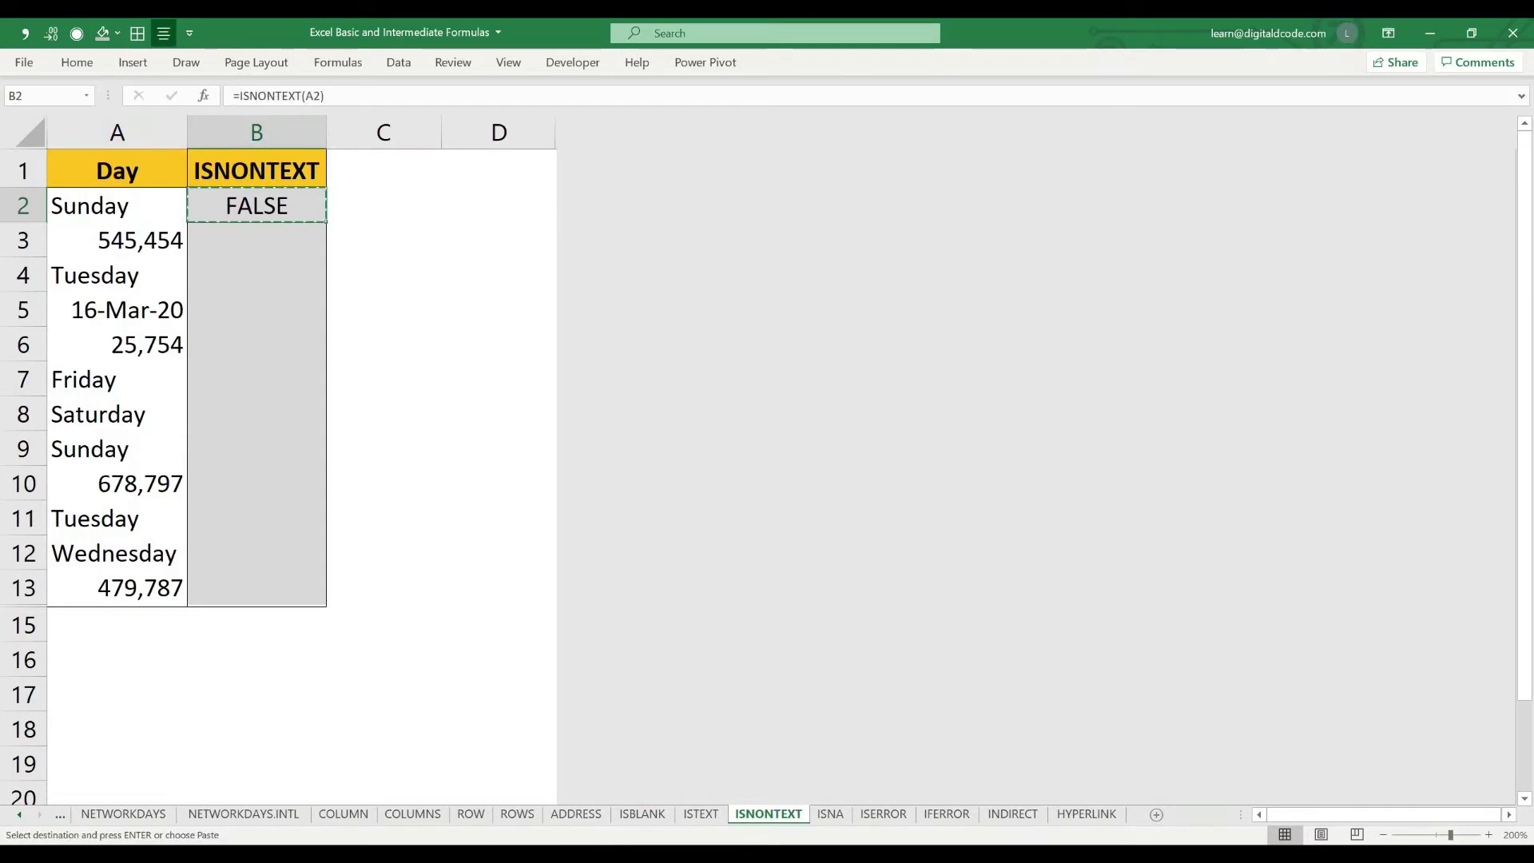
pyautogui.press('Down')
pyautogui.hotkey('ctrl', 'v')
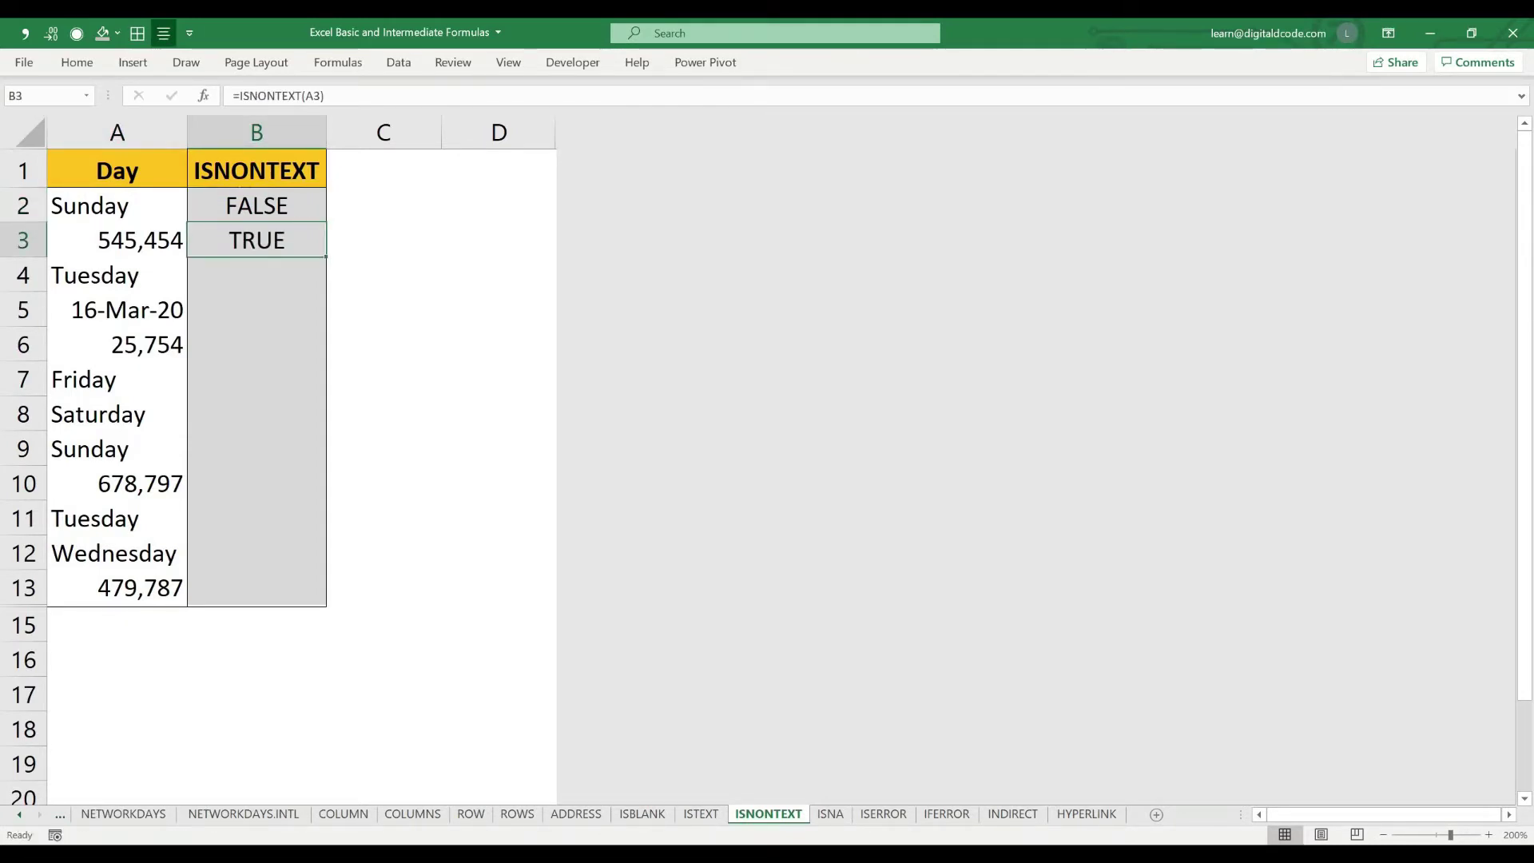
pyautogui.press('Left')
# Copy the ISNONTEXT formula from B3 down through B13 and check the result for the date in row 5
pyautogui.press('Right')
pyautogui.hotkey('ctrl', 'c')
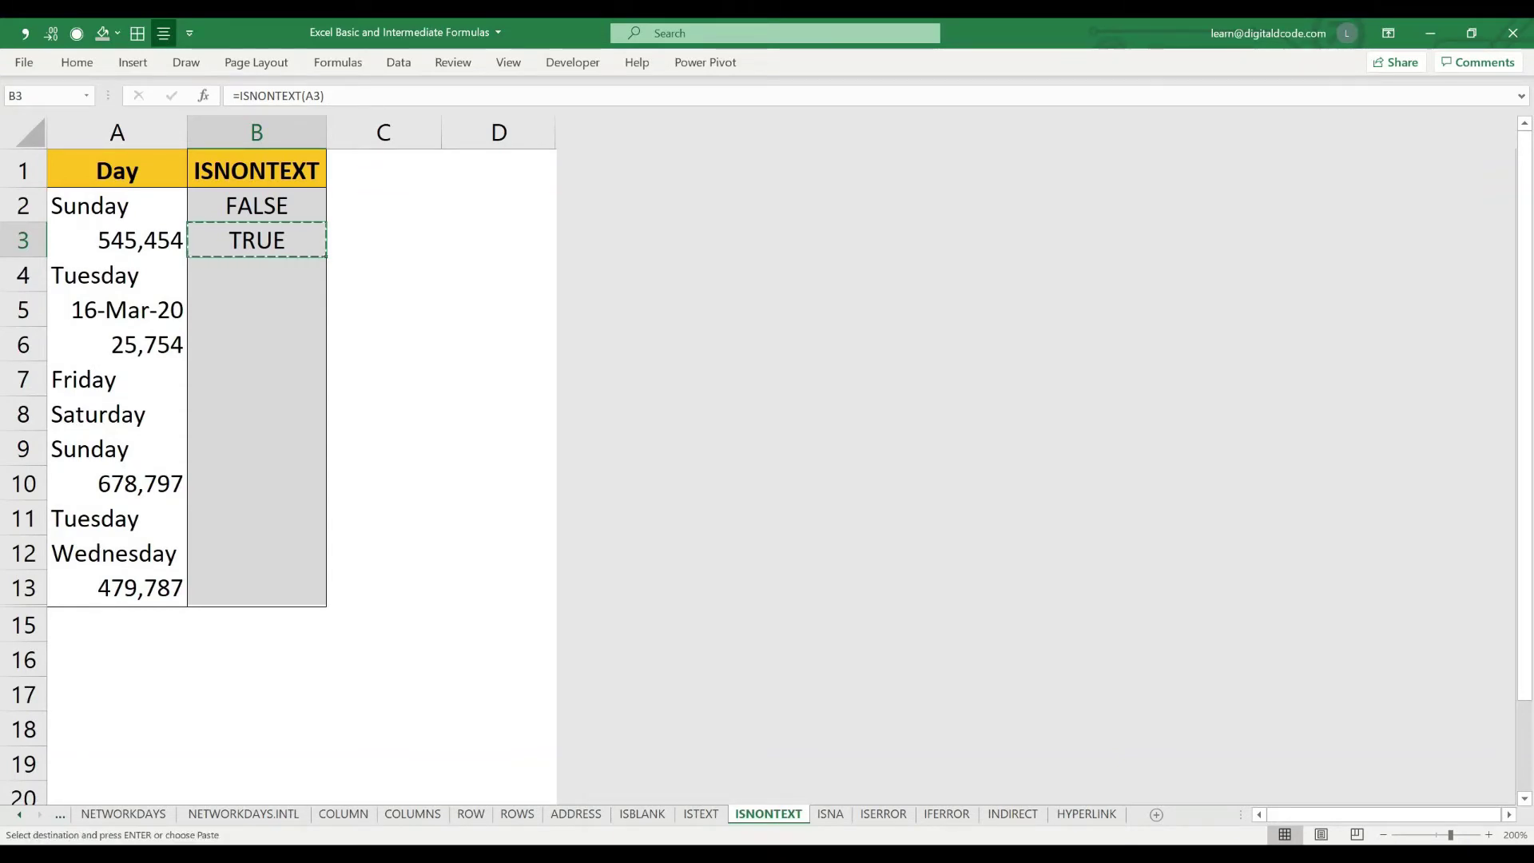
pyautogui.moveTo(257, 240); pyautogui.dragTo(256, 588)
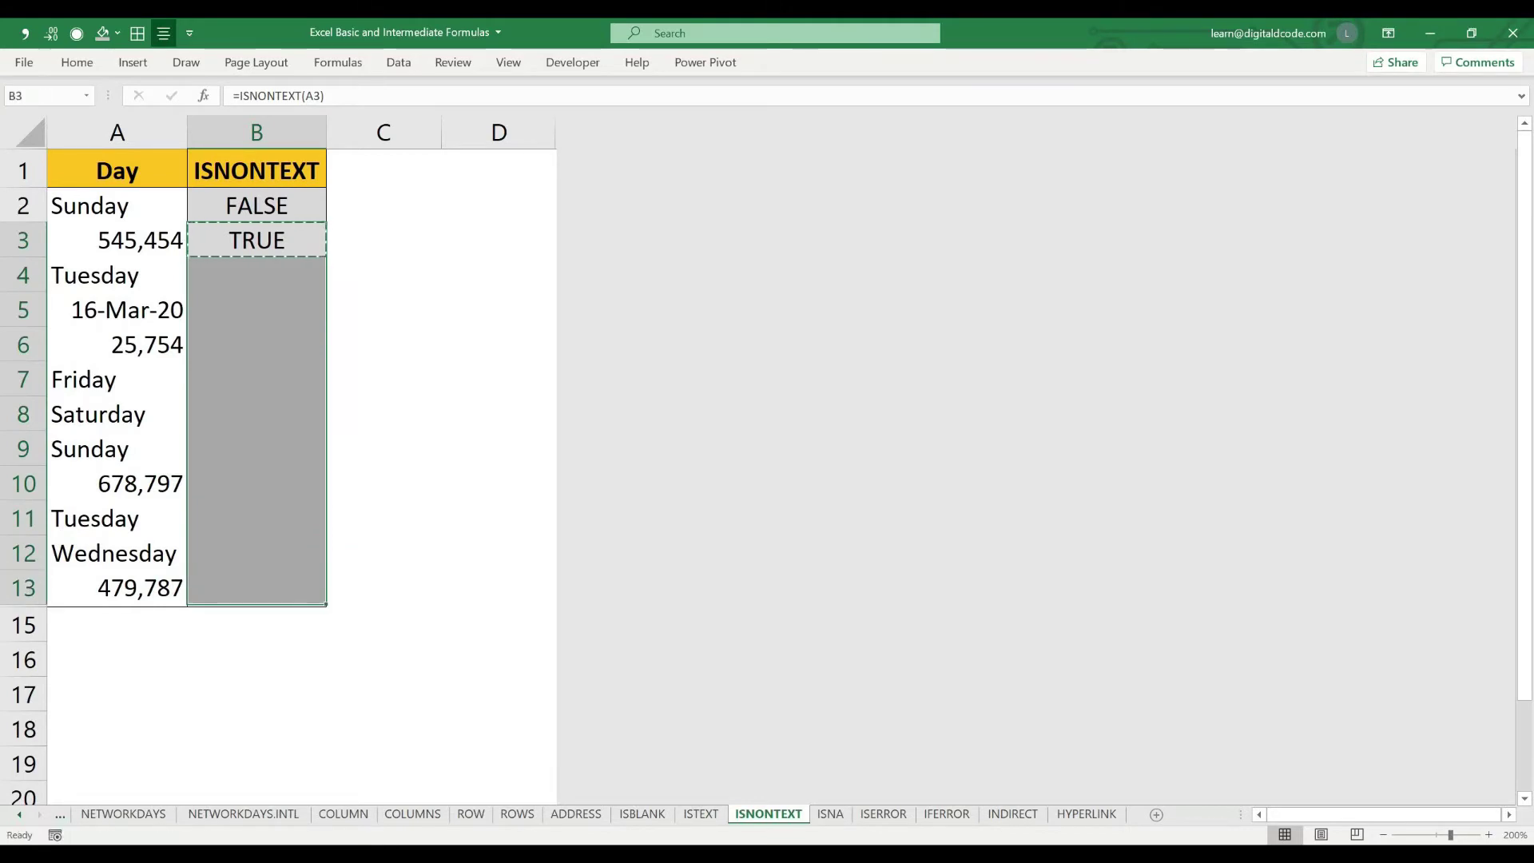
pyautogui.press('Return')
pyautogui.press('Down')
pyautogui.press('Down')
pyautogui.press('Down')
pyautogui.press('Up')
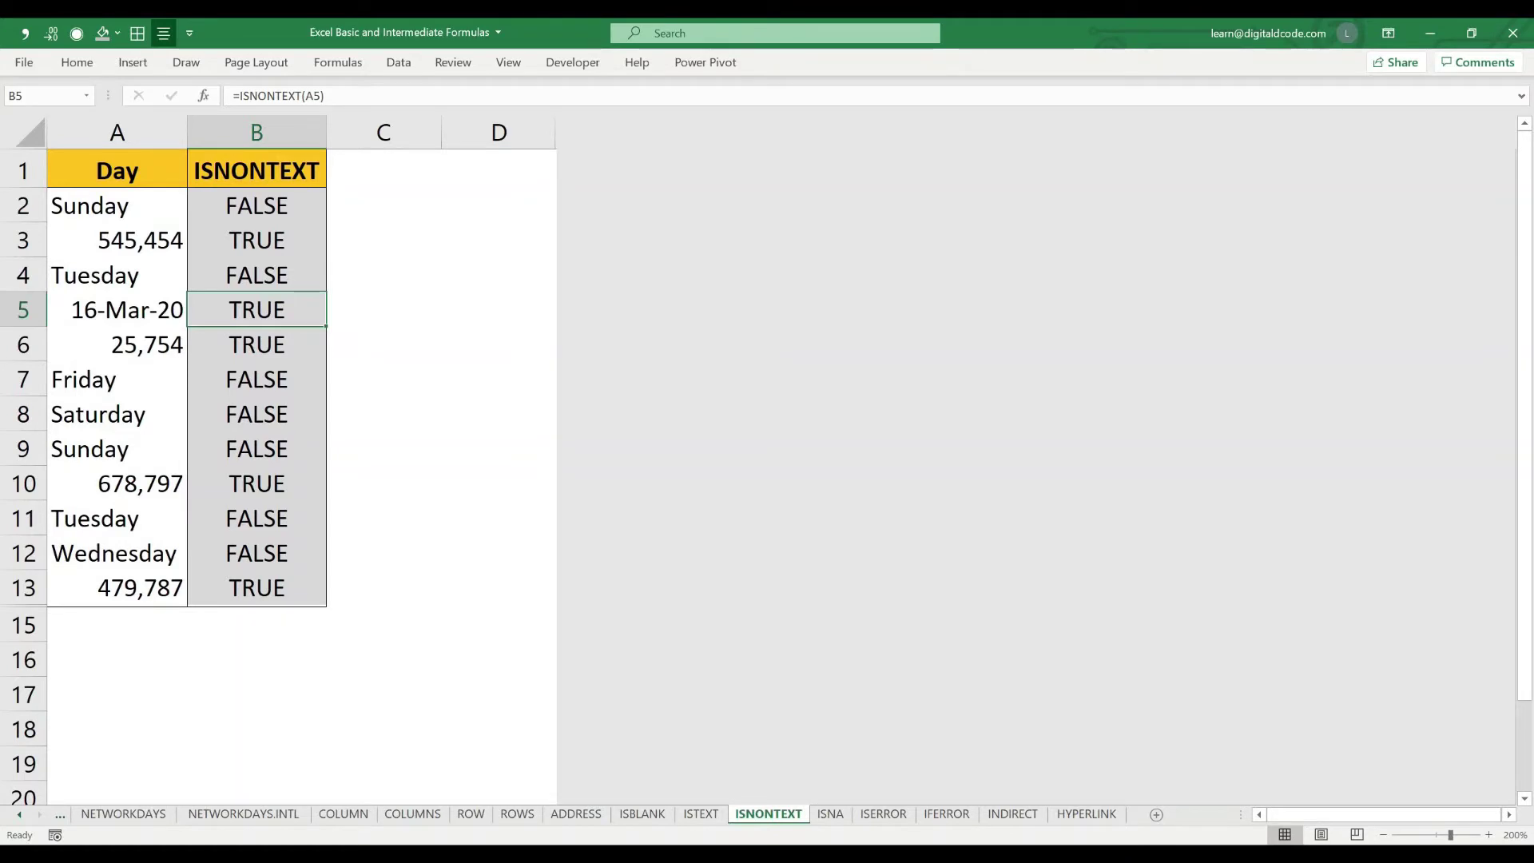
# On the ISNA sheet, look over the first Product entries and the #N/A error in A3
pyautogui.hotkey('ctrl', 'pagedown')
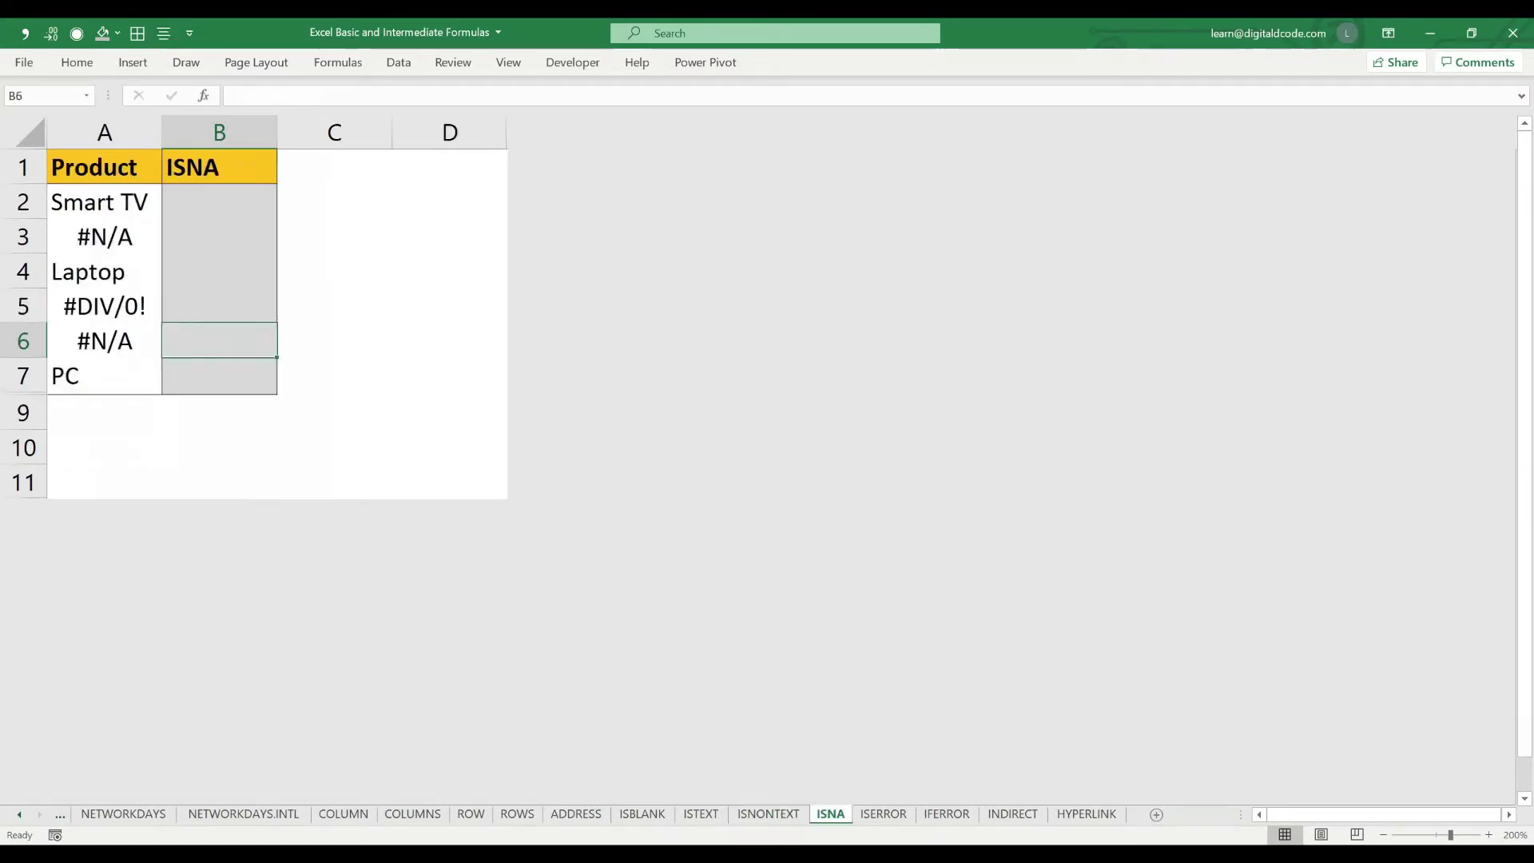
pyautogui.hotkey('ctrl', 'Up')
pyautogui.press('Down')
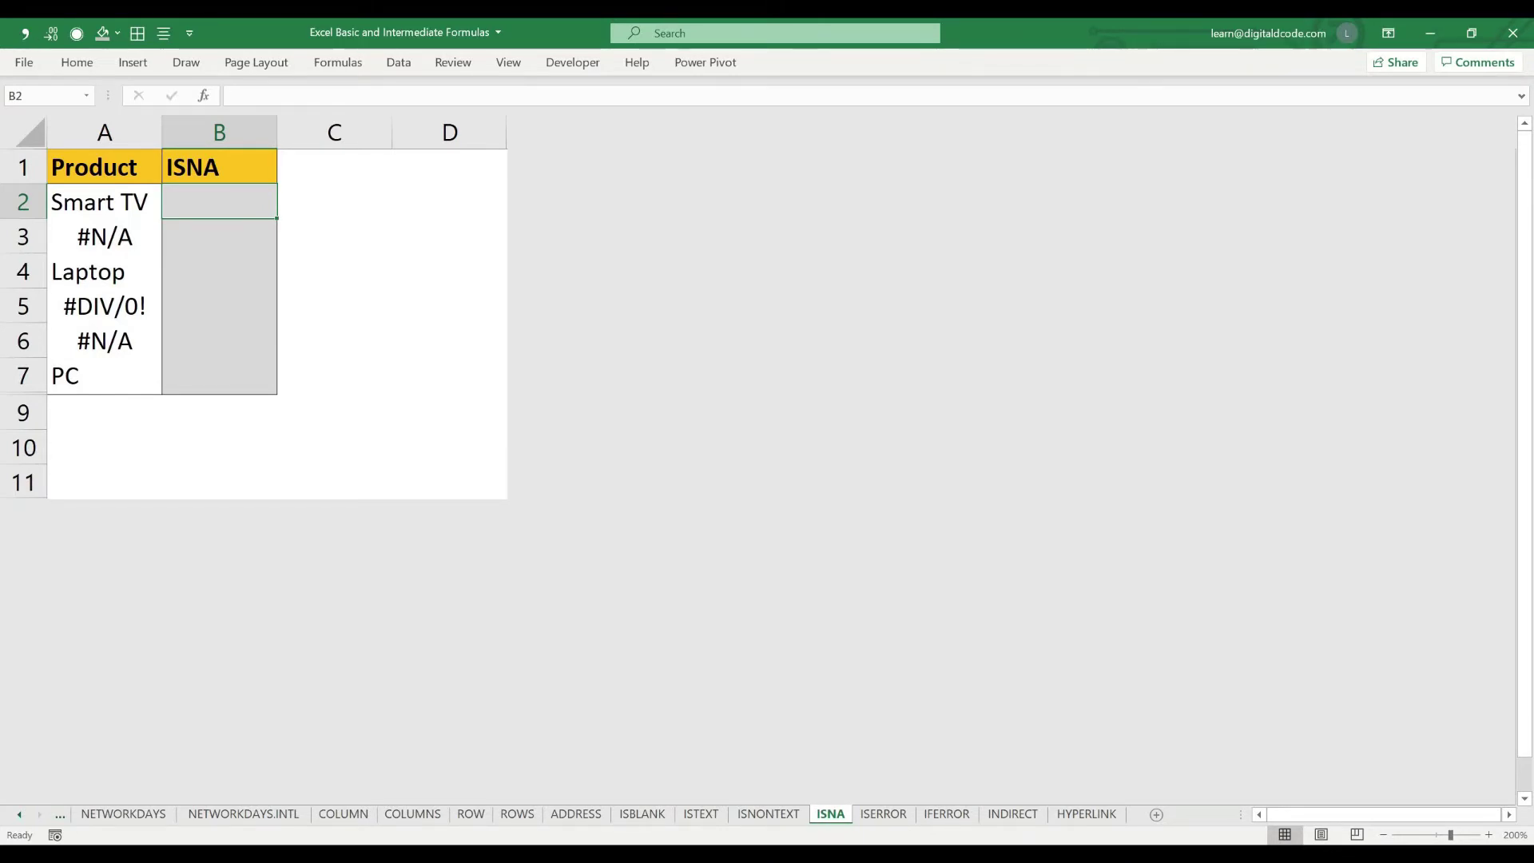
pyautogui.press('Left')
pyautogui.press('Down')
pyautogui.press('Right')
pyautogui.press('Up')
pyautogui.press('Down')
pyautogui.press('Left')
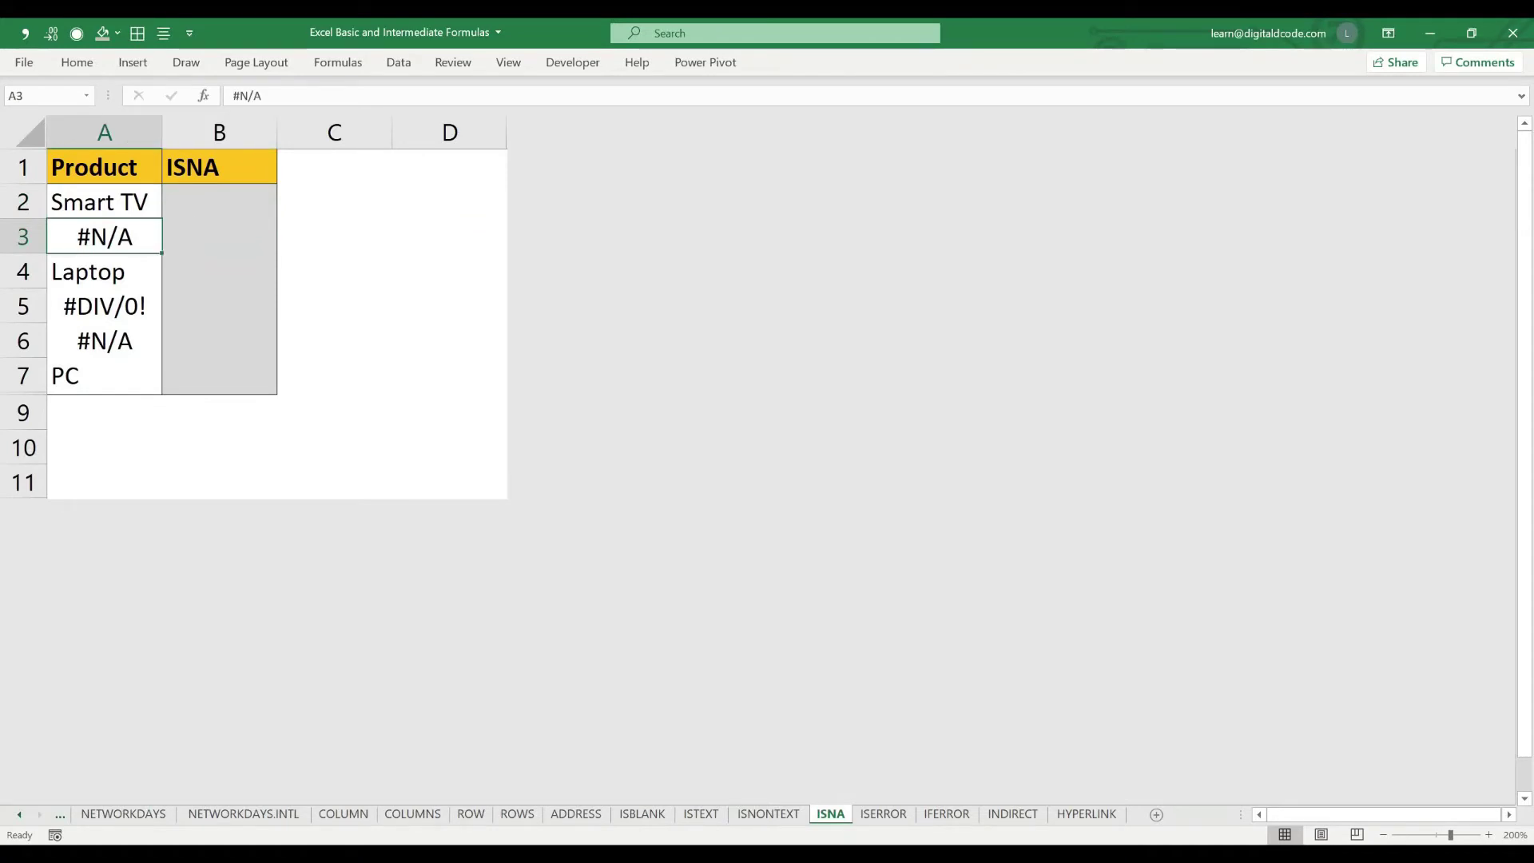
# Enter the formula =ISNA(A2) in cell B2 to test the first Product entry
pyautogui.press('Right')
pyautogui.press('Up')
pyautogui.write('=')
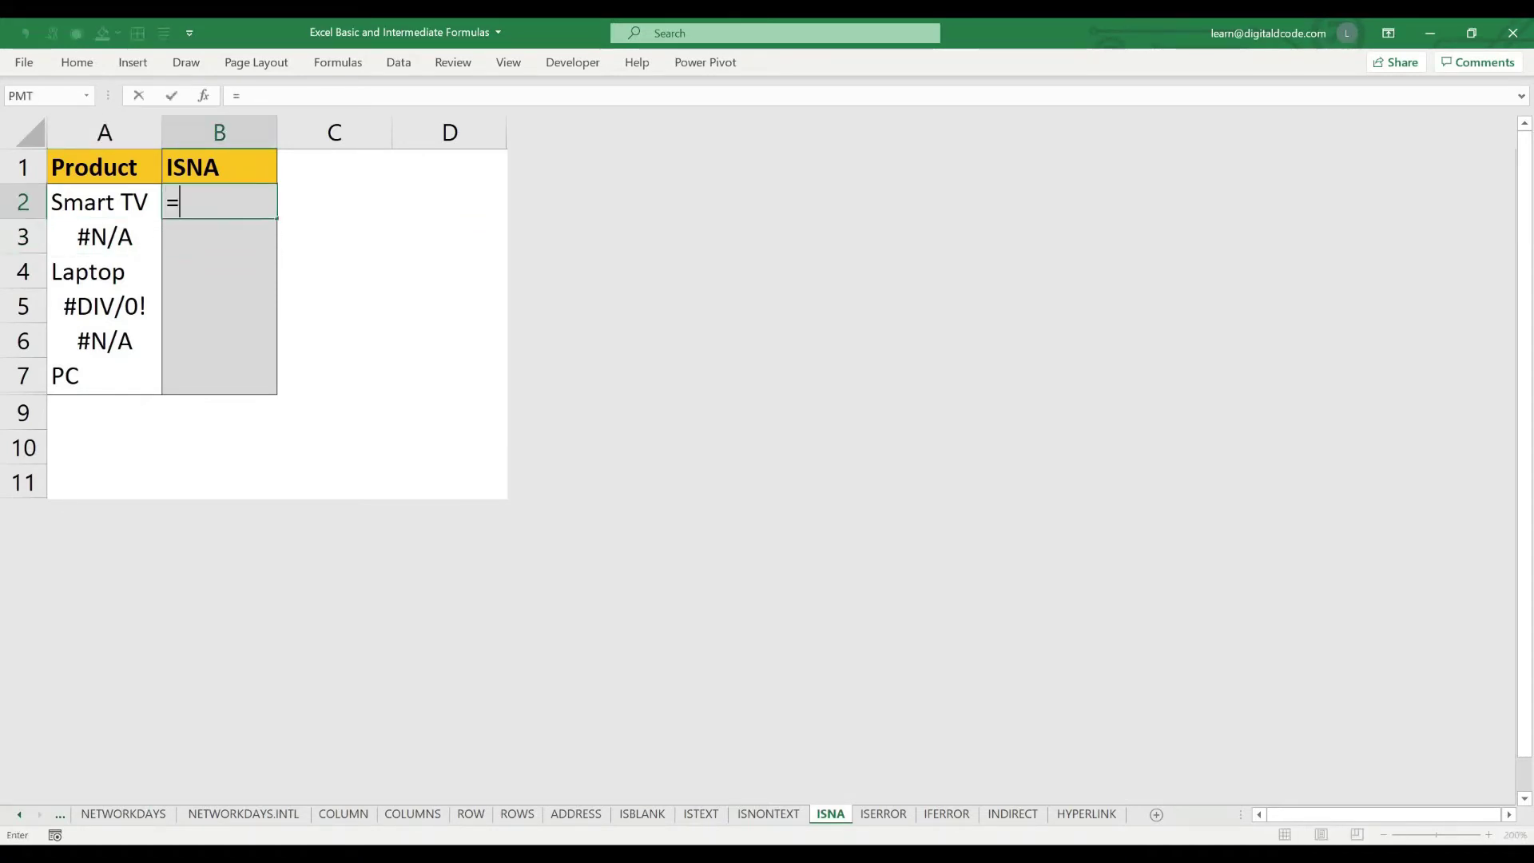
pyautogui.write('IS')
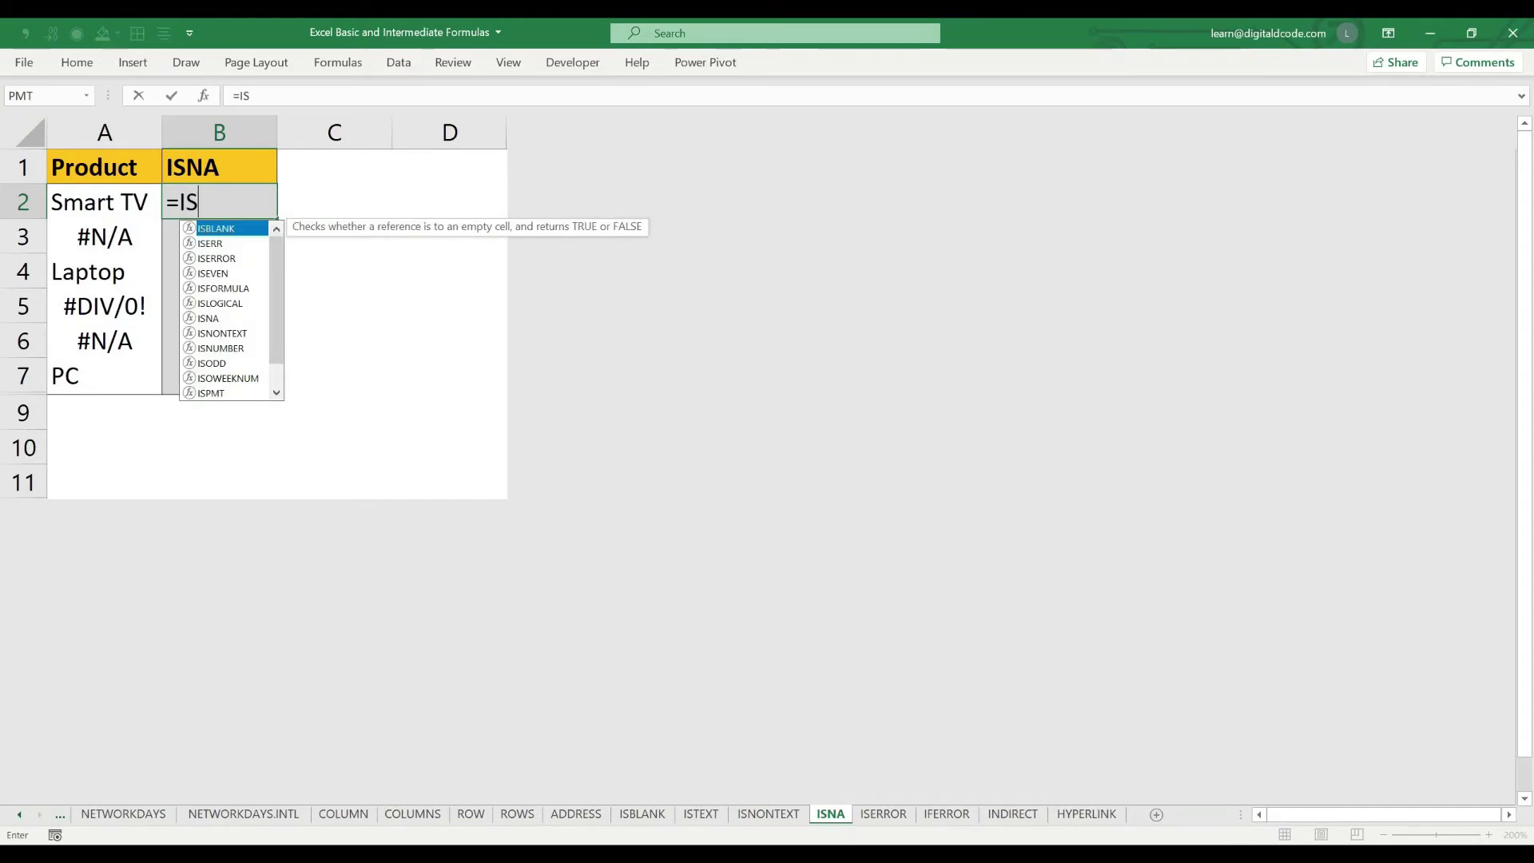
pyautogui.write('NA(')
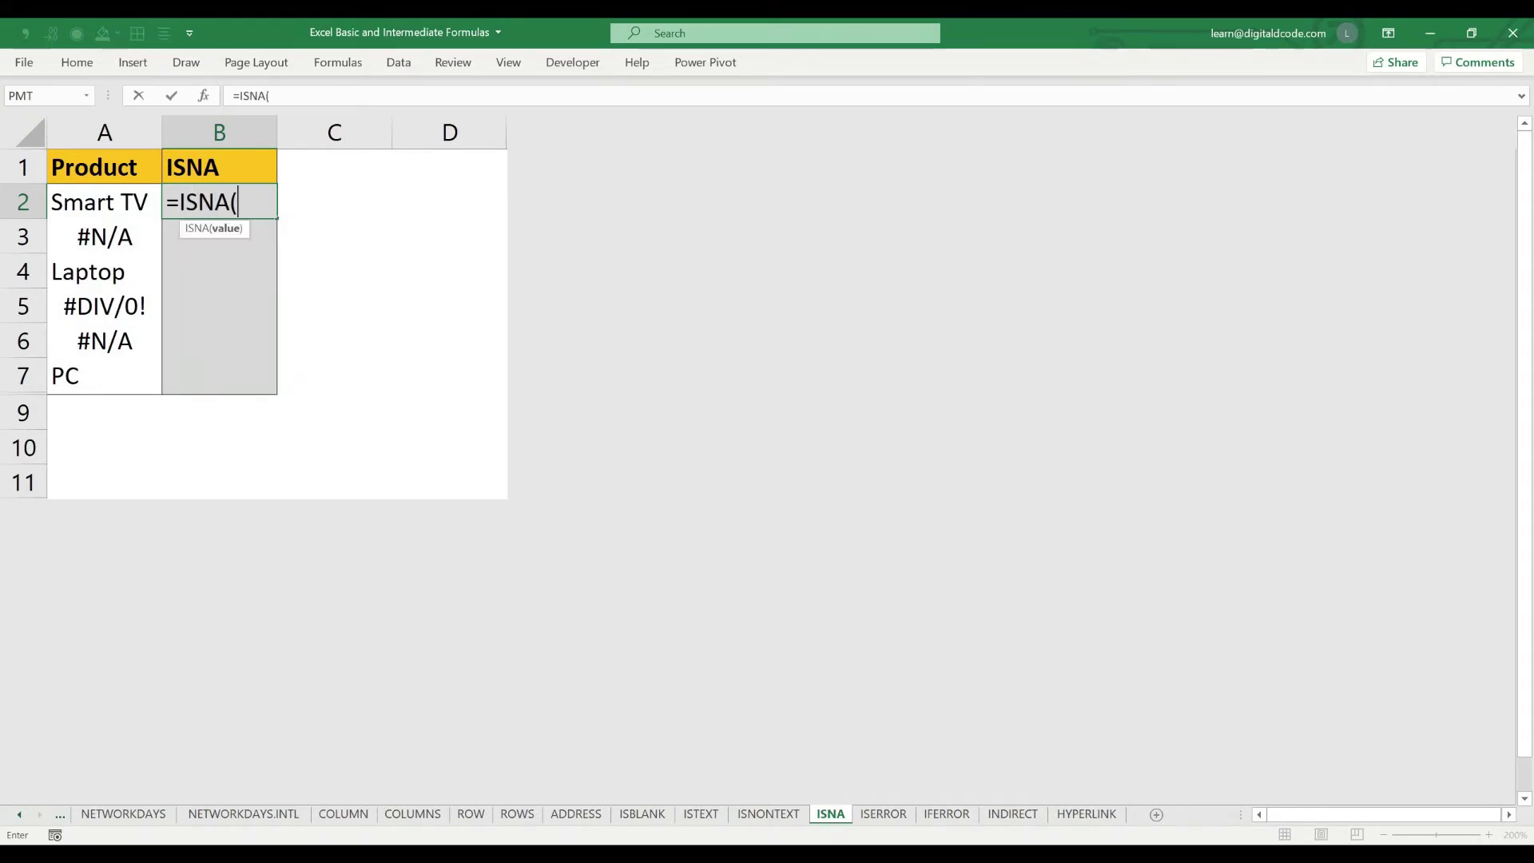
pyautogui.write('A2')
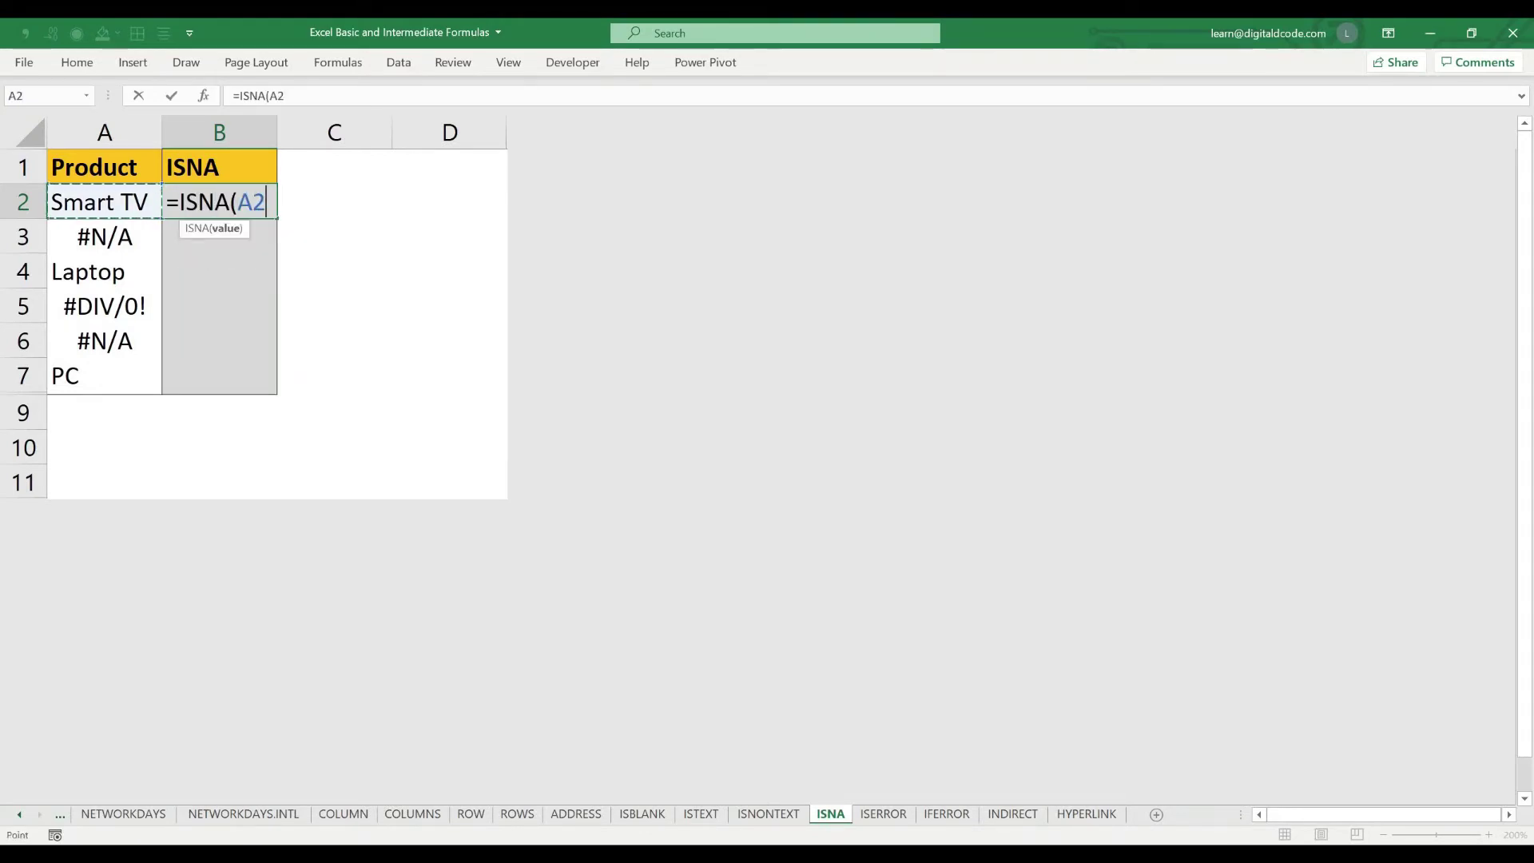
pyautogui.press('Return')
# Copy the ISNA formula from B2 to B3 to test the #N/A entry in A3
pyautogui.click(220, 202)
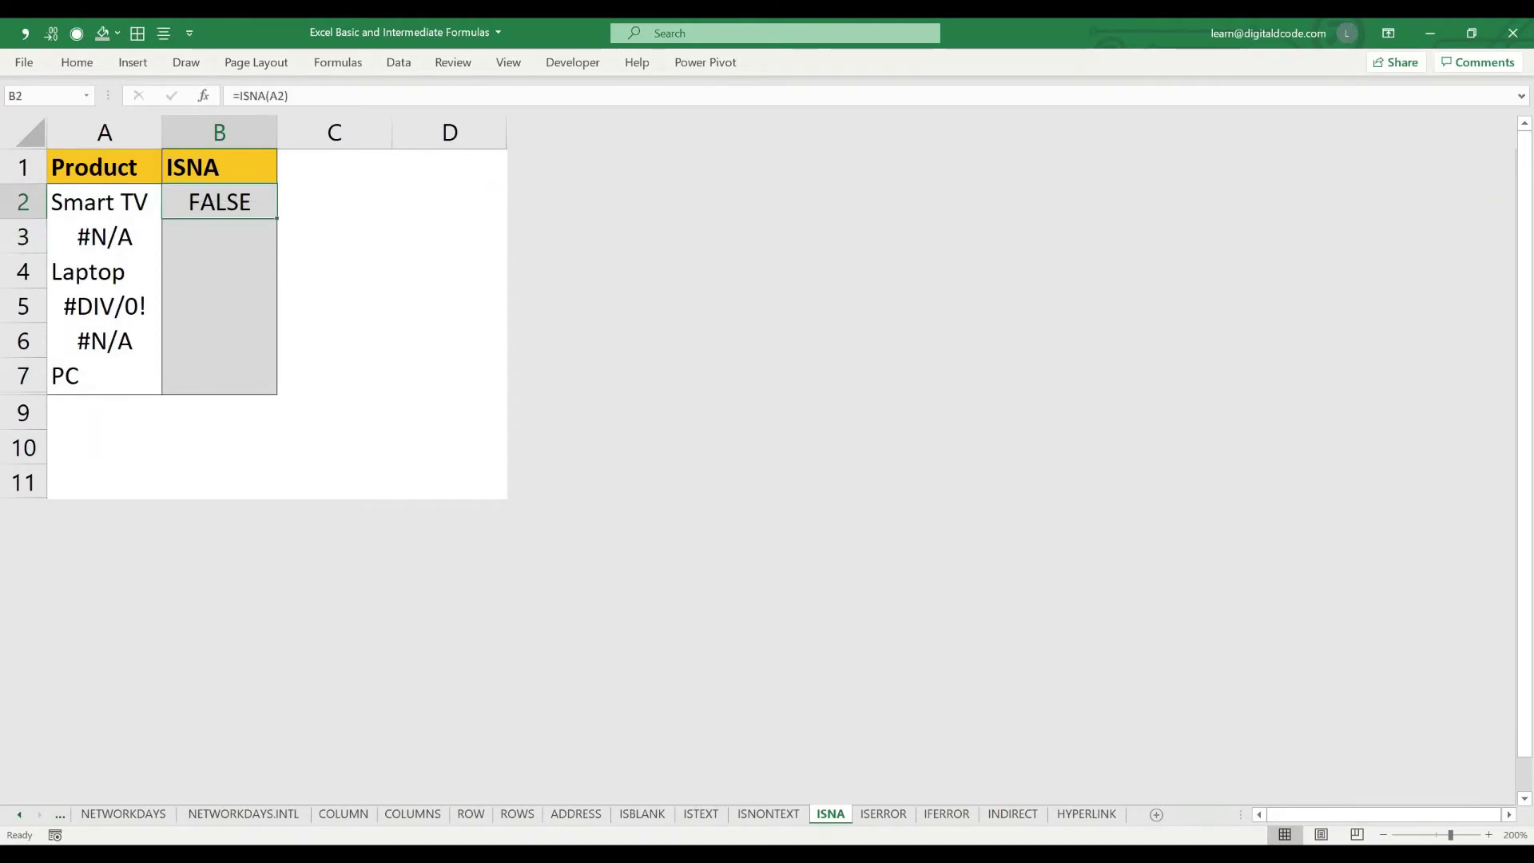
pyautogui.hotkey('ctrl', 'c')
pyautogui.press('Down')
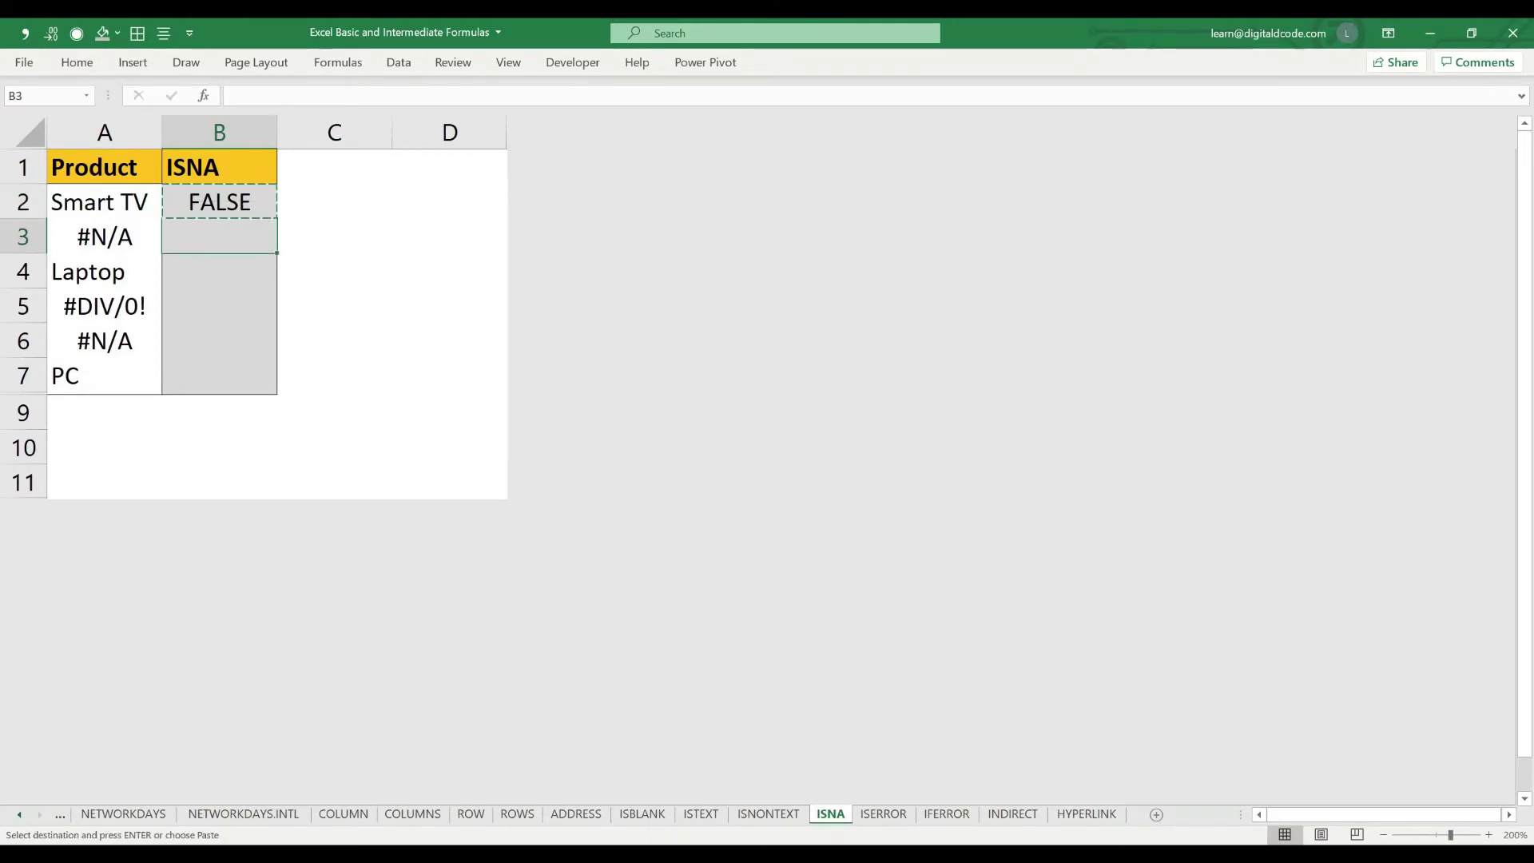
pyautogui.press('Return')
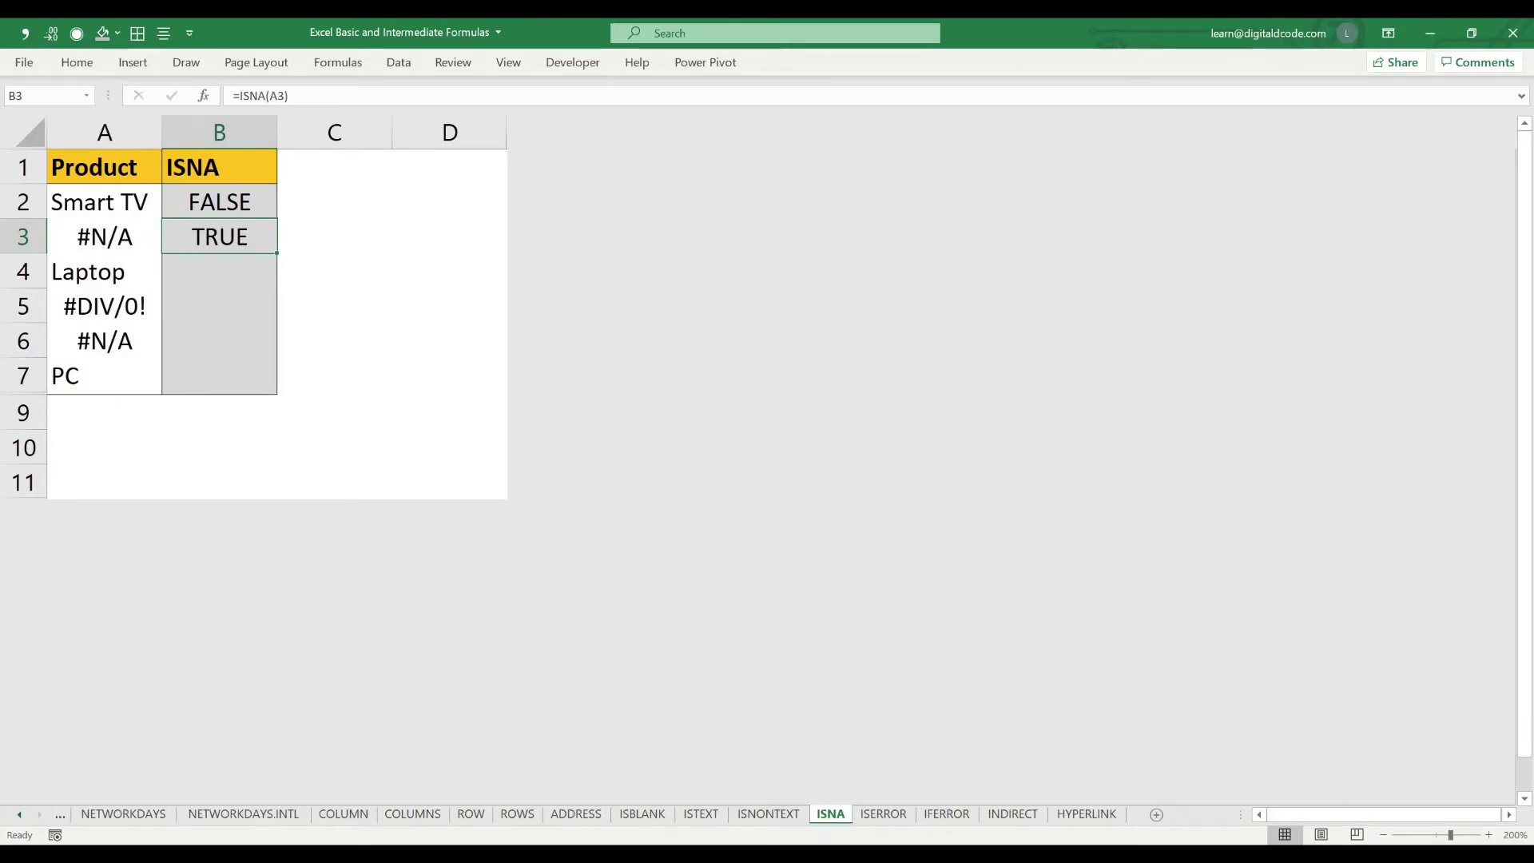
pyautogui.press('Left')
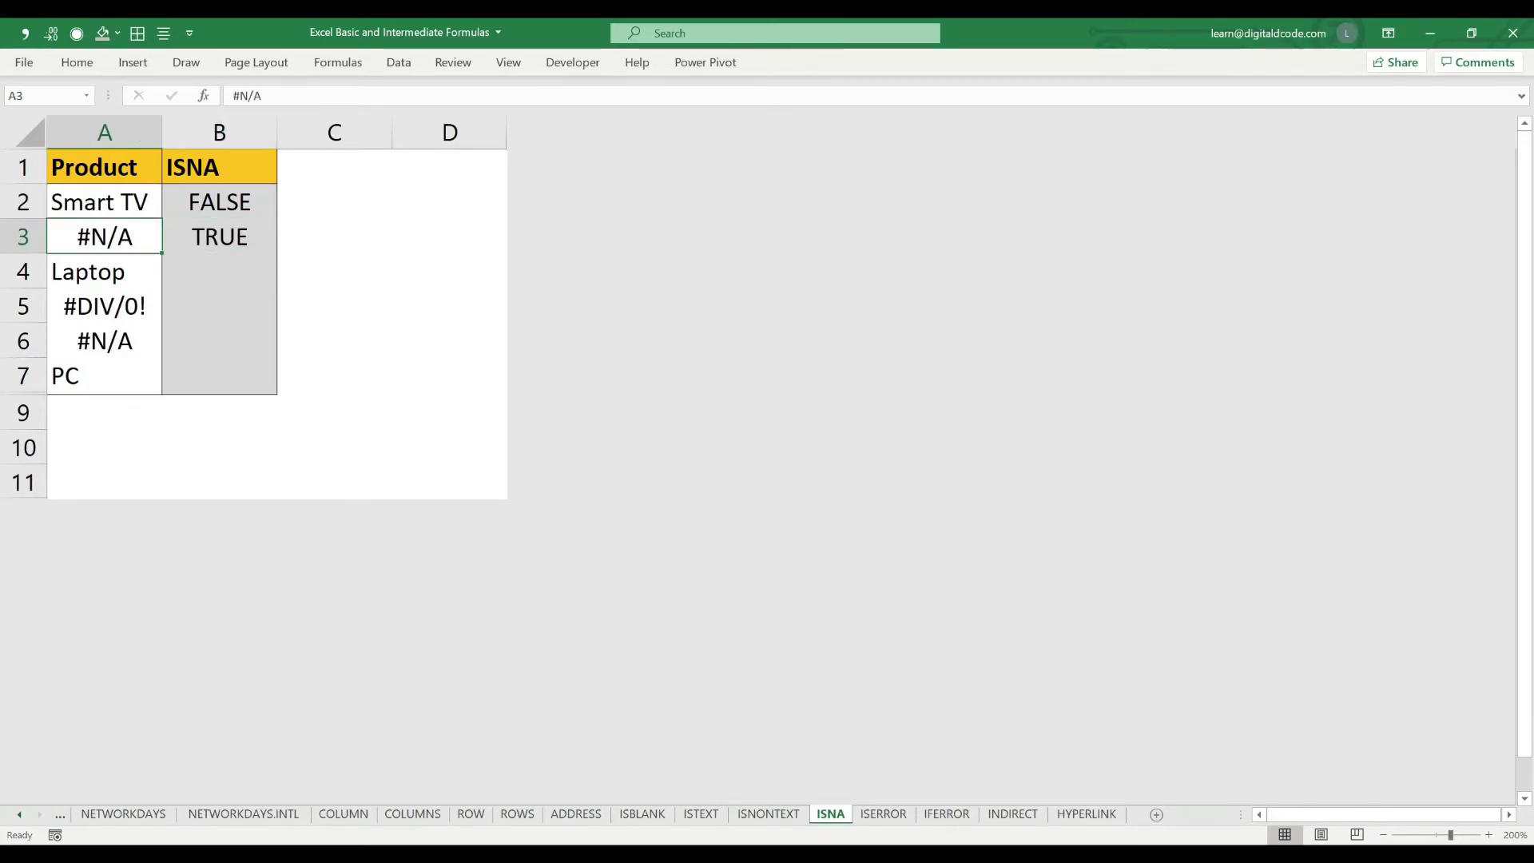
# Copy the ISNA formula from B3 down through B7 to test the remaining Product entries
pyautogui.press('Right')
pyautogui.hotkey('ctrl', 'c')
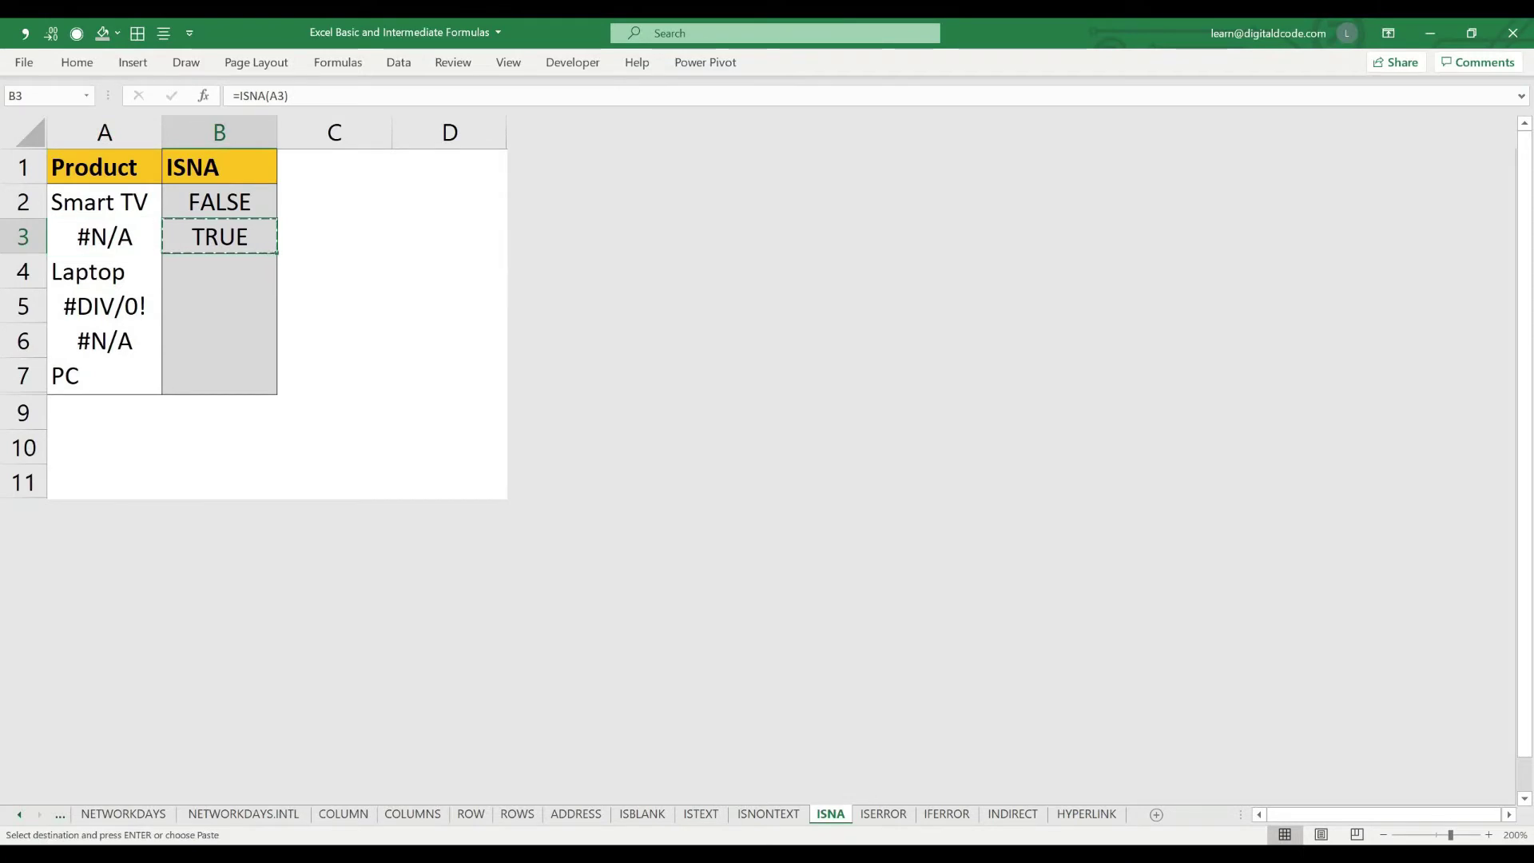
pyautogui.hotkey('shift', 'Down')
pyautogui.hotkey('shift', 'Down')
pyautogui.hotkey('shift', 'Down')
pyautogui.hotkey('shift', 'Down')
pyautogui.press('Return')
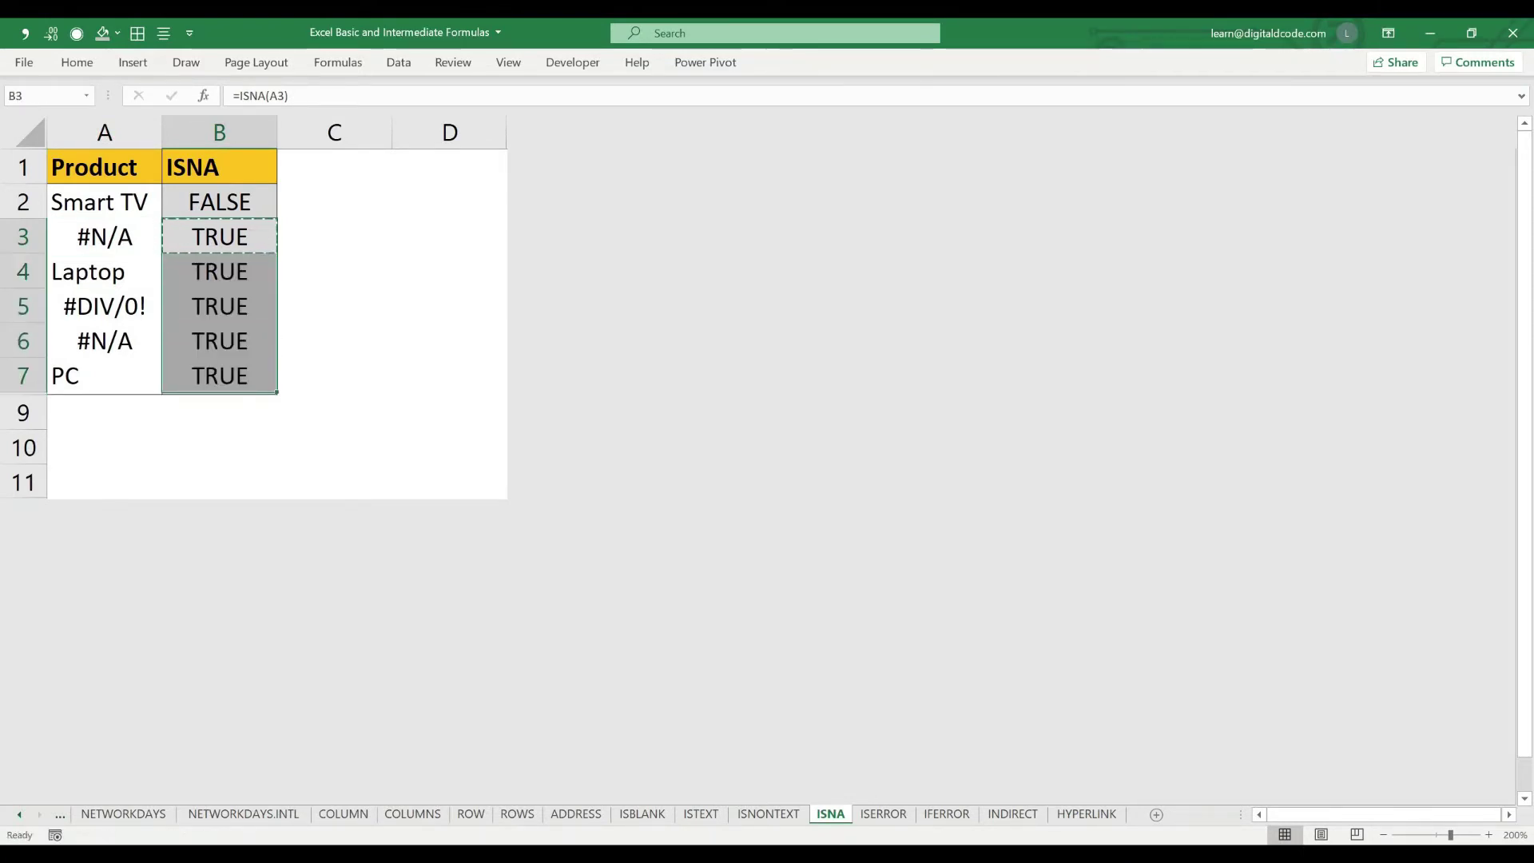
# Compare the ISNA results for the Laptop, #DIV/0! and #N/A rows with their Product entries
pyautogui.press('Down')
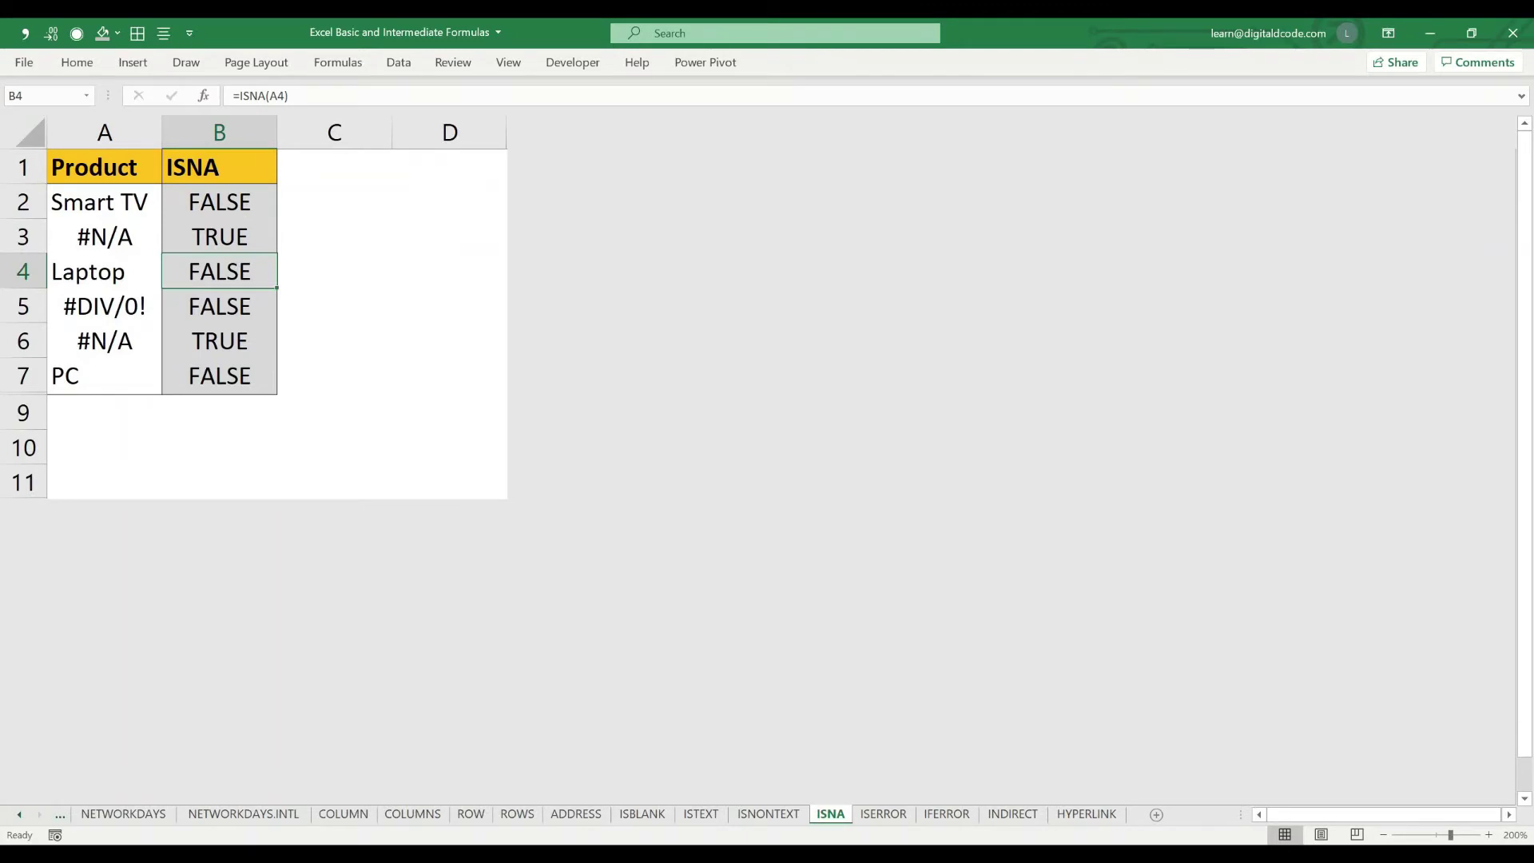
pyautogui.press('Down')
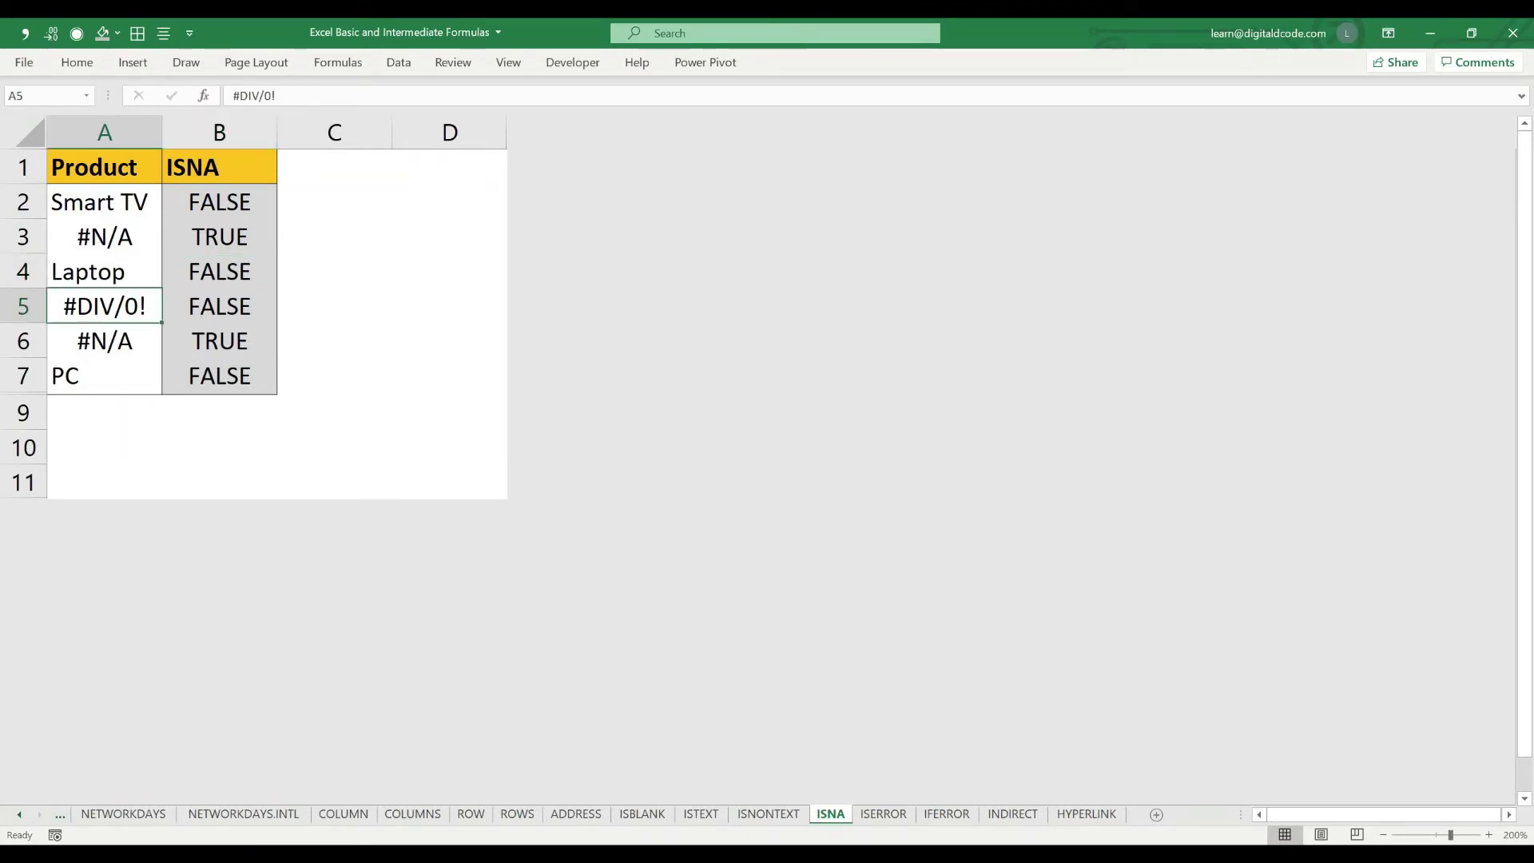
pyautogui.click(220, 306)
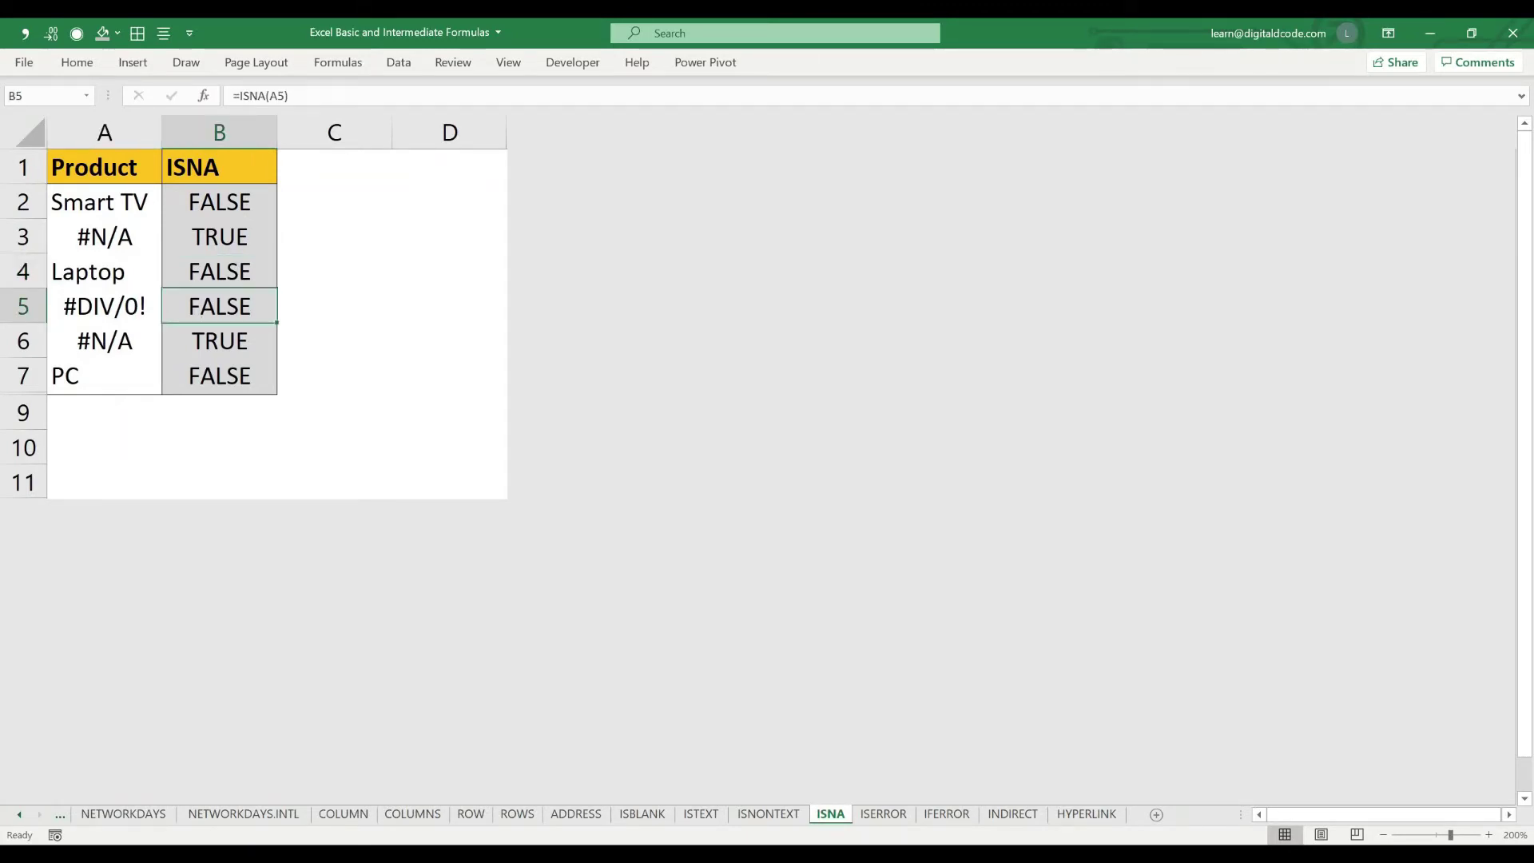
pyautogui.press('Down')
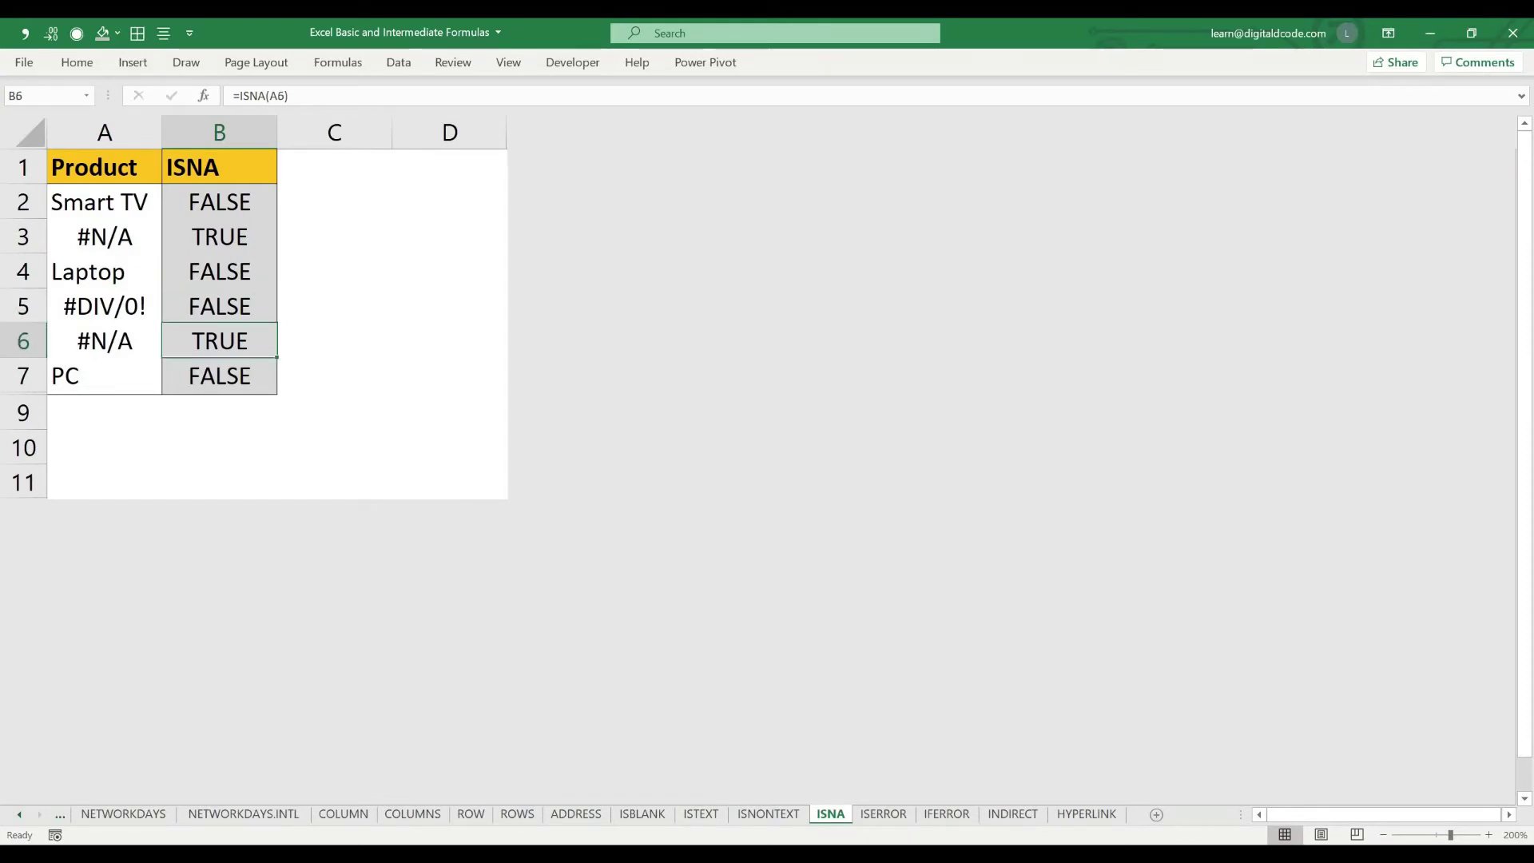
pyautogui.press('Left')
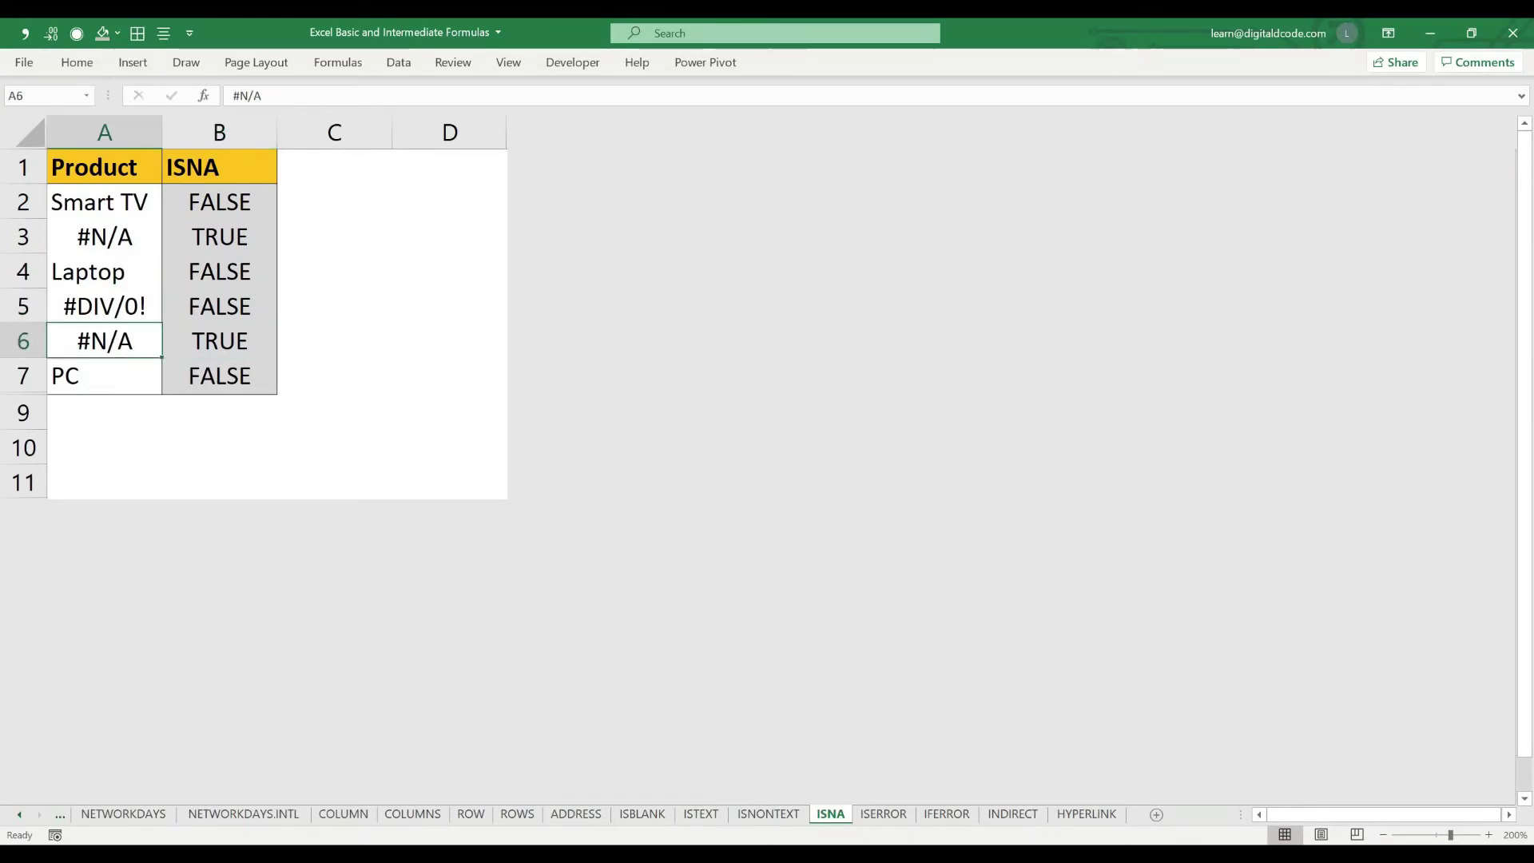
pyautogui.press('Right')
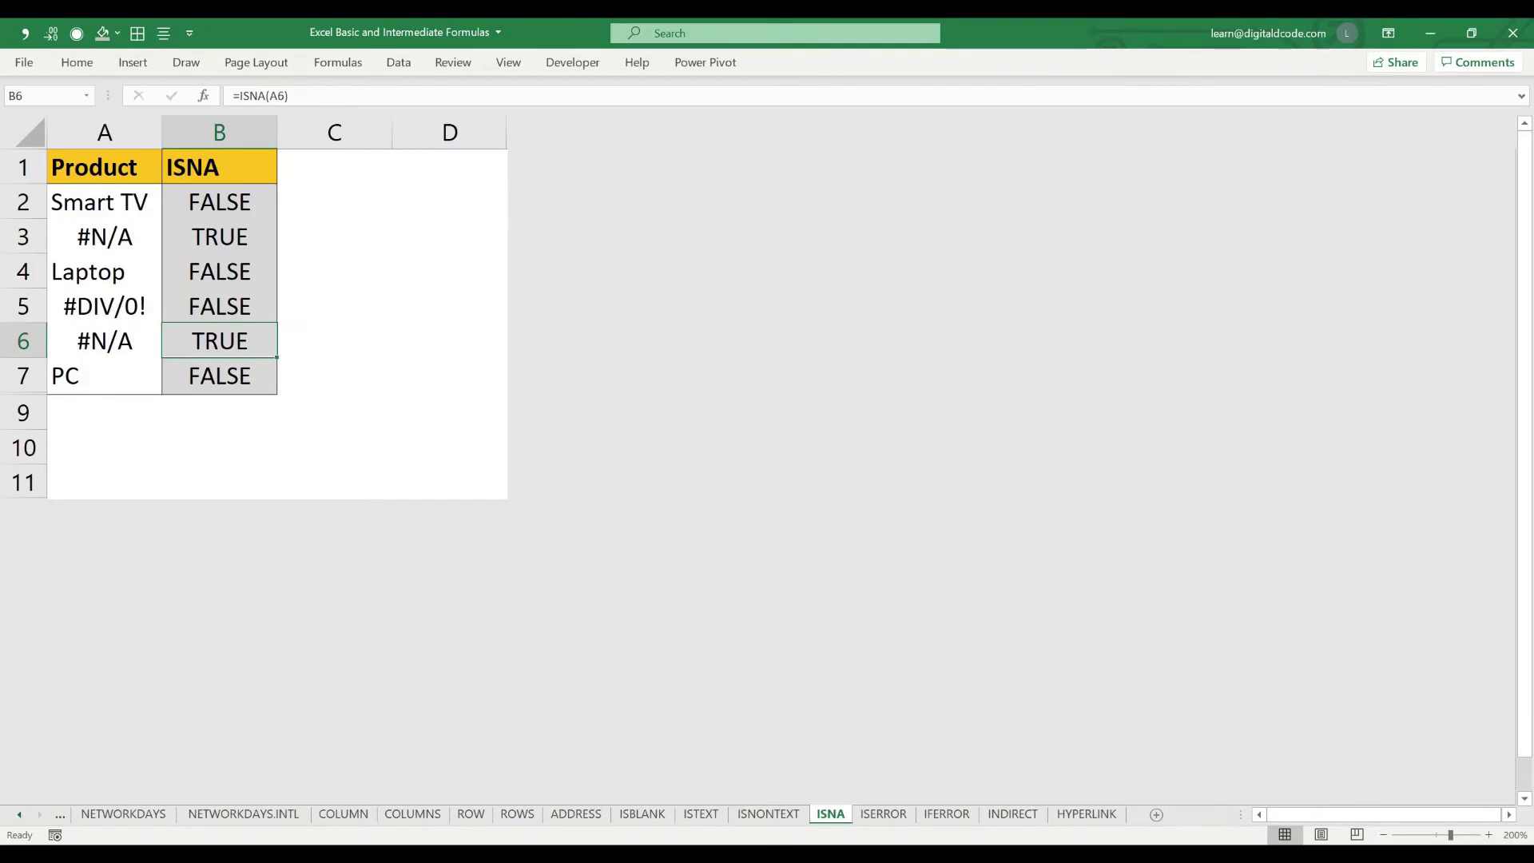
pyautogui.press('Up')
pyautogui.press('Up')
pyautogui.press('Up')
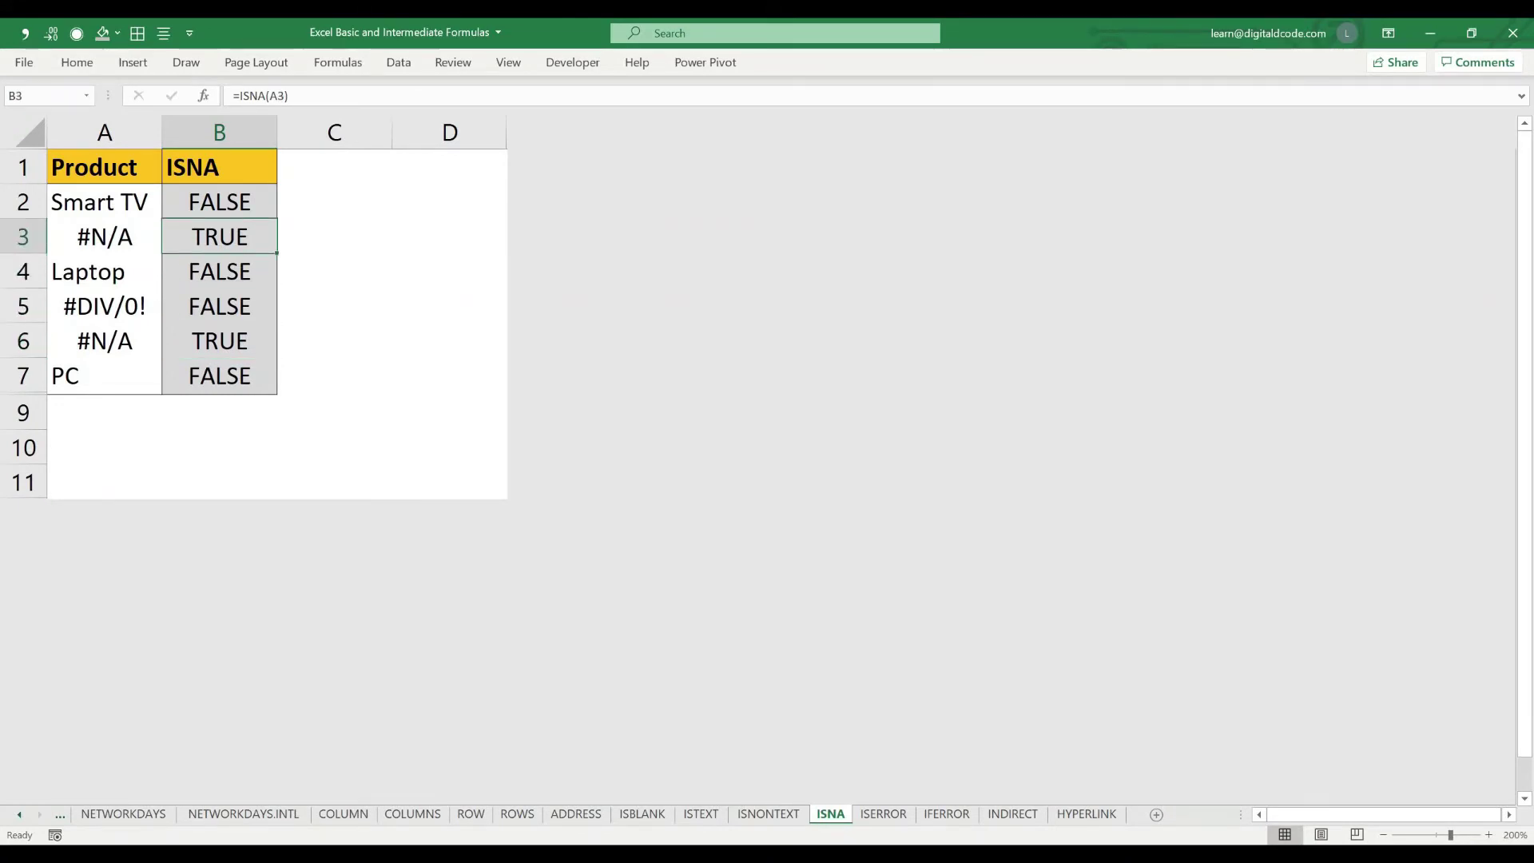
# On the ISERROR sheet, enter the formula =ISERROR(B2) in cell C2 to test the first Sales value
pyautogui.hotkey('ctrl', 'pagedown')
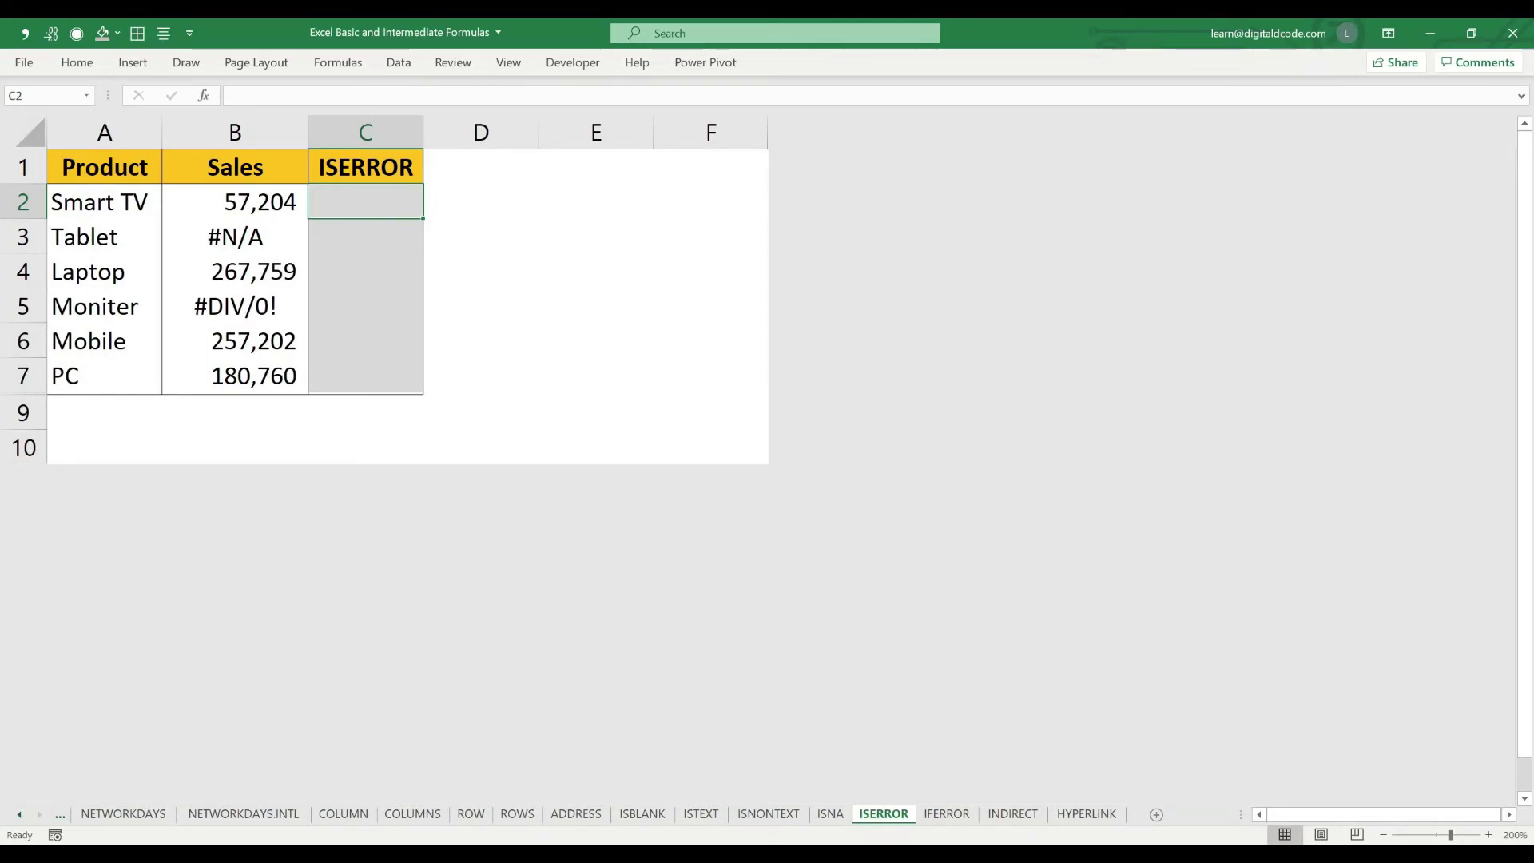
pyautogui.write('=')
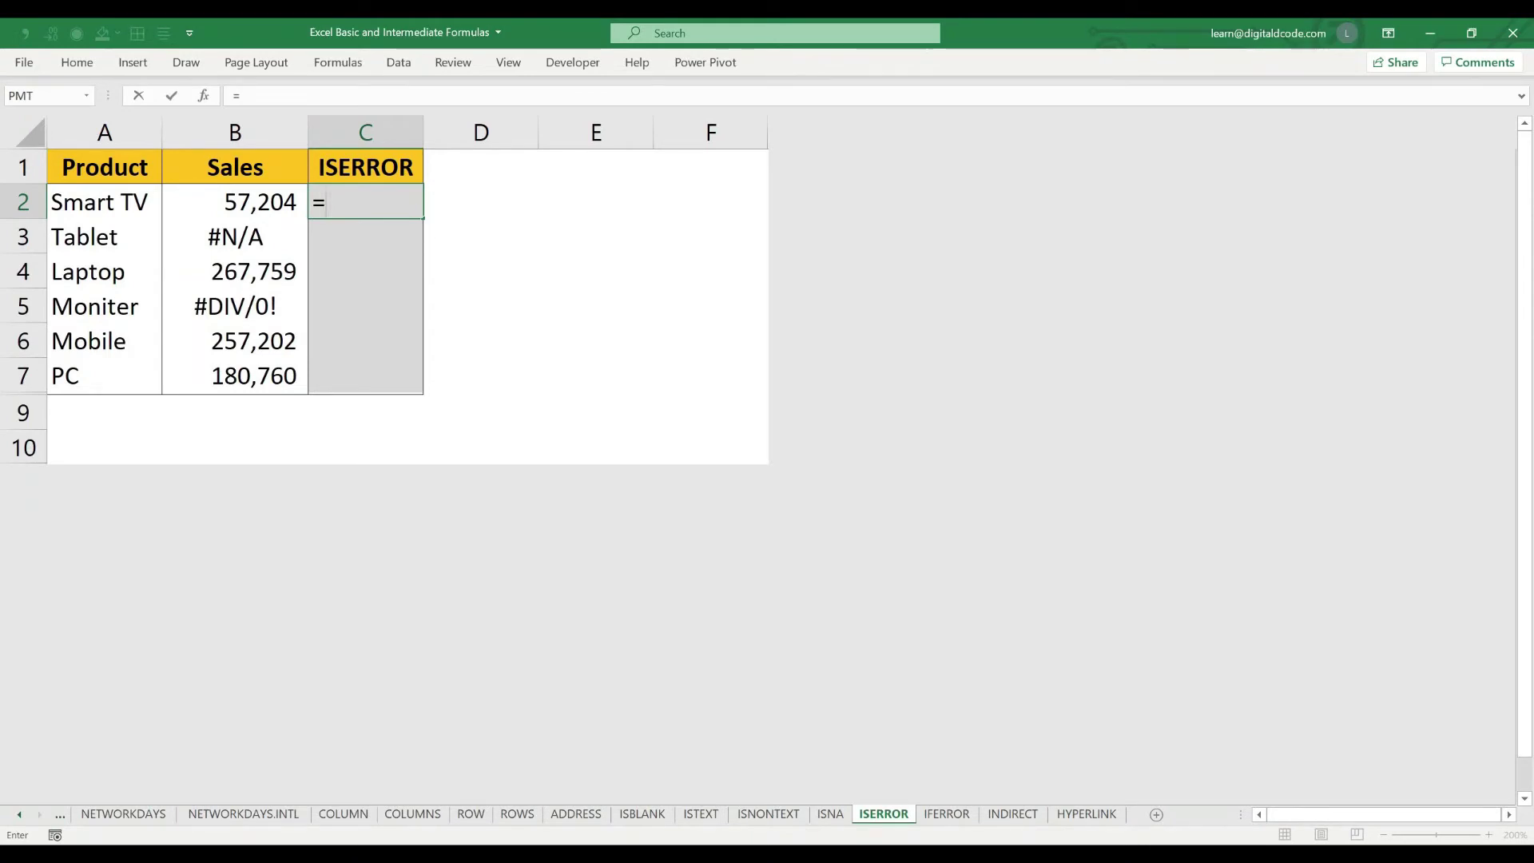
pyautogui.write('ISEE')
pyautogui.press('BackSpace')
pyautogui.press('Down')
pyautogui.press('Tab')
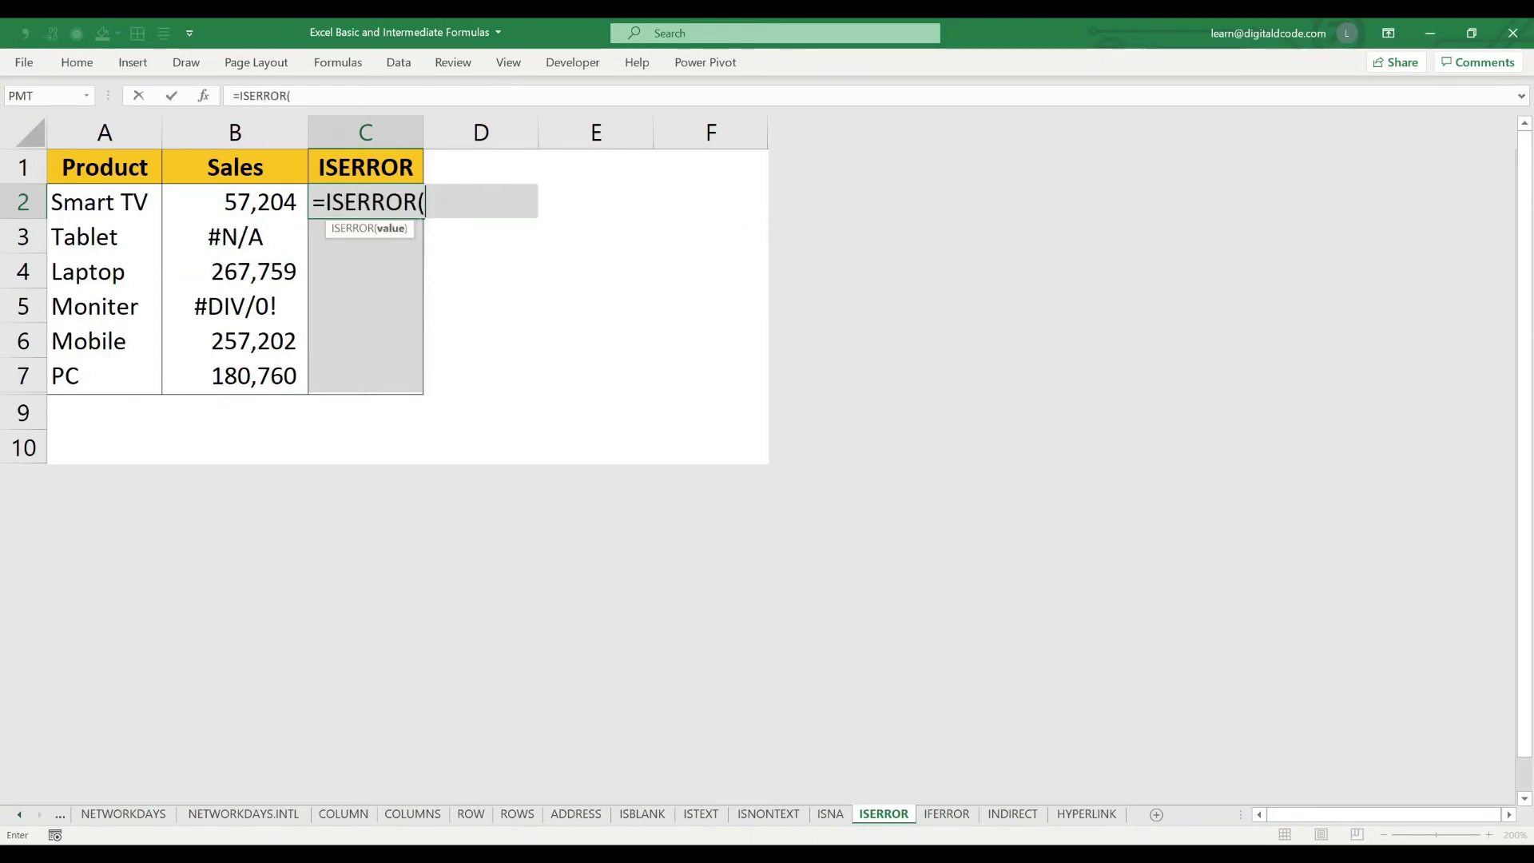
pyautogui.press('Left')
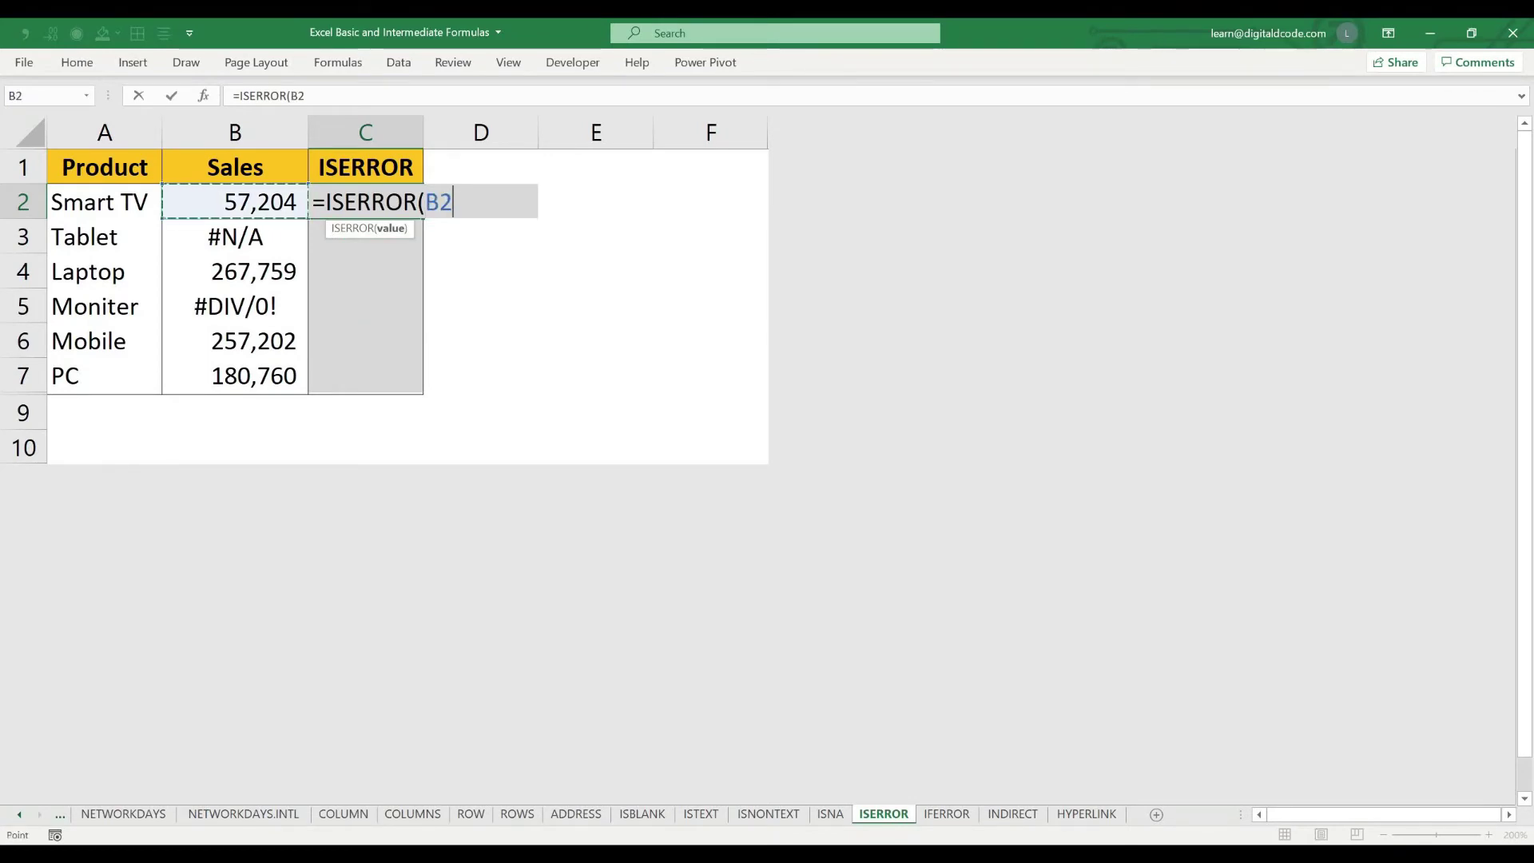
pyautogui.press('Return')
# Copy the ISERROR formula from C2 down through C7 to test the remaining Sales values
pyautogui.press('Up')
pyautogui.hotkey('ctrl', 'c')
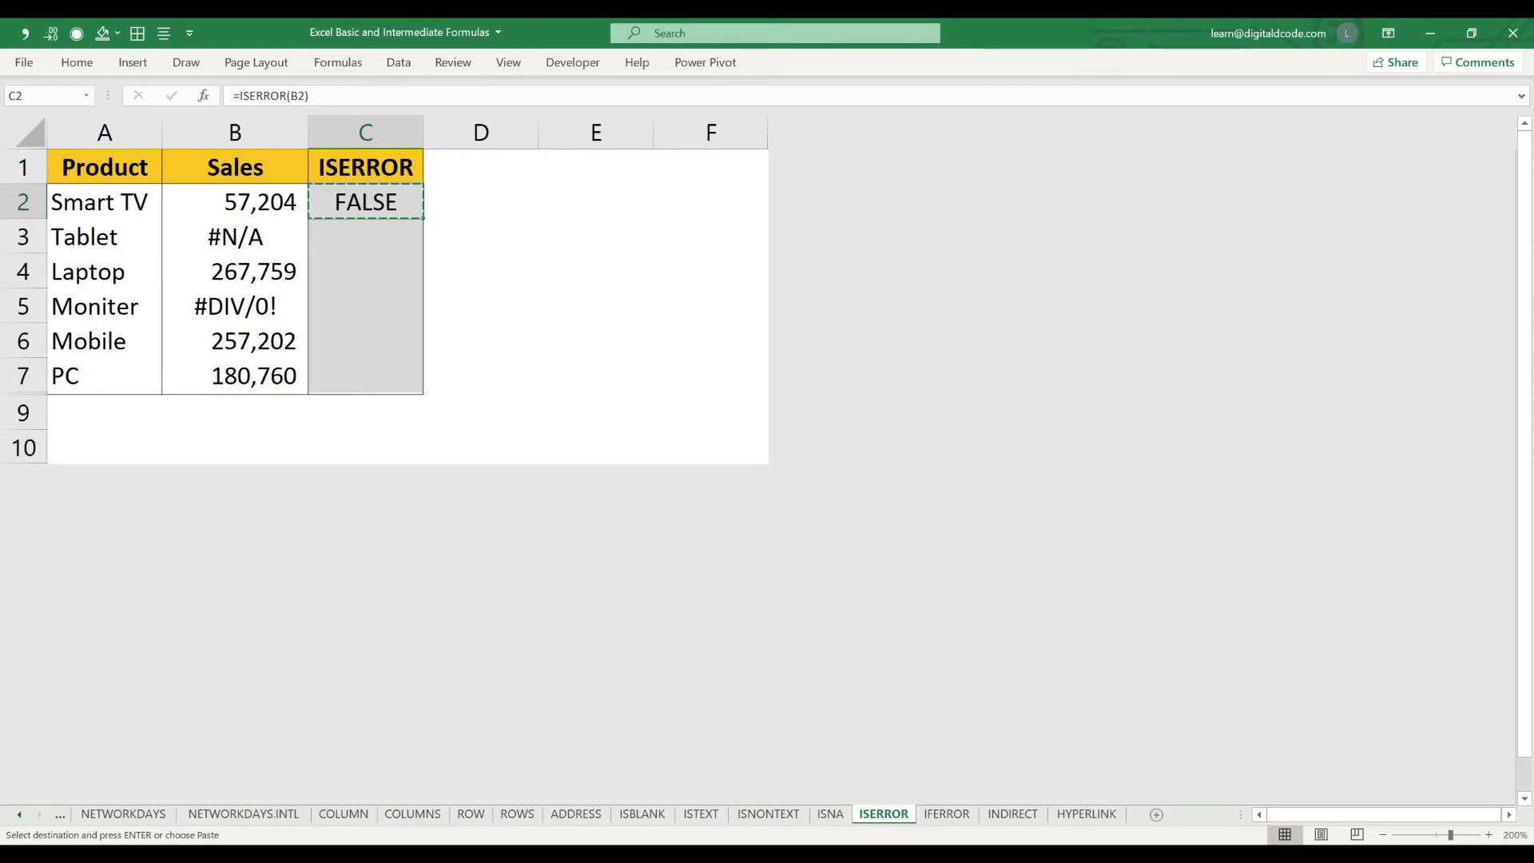
pyautogui.hotkey('shift', 'Down')
pyautogui.hotkey('shift', 'Down')
pyautogui.hotkey('shift', 'Down')
pyautogui.hotkey('shift', 'Down')
pyautogui.hotkey('shift', 'Down')
pyautogui.press('Return')
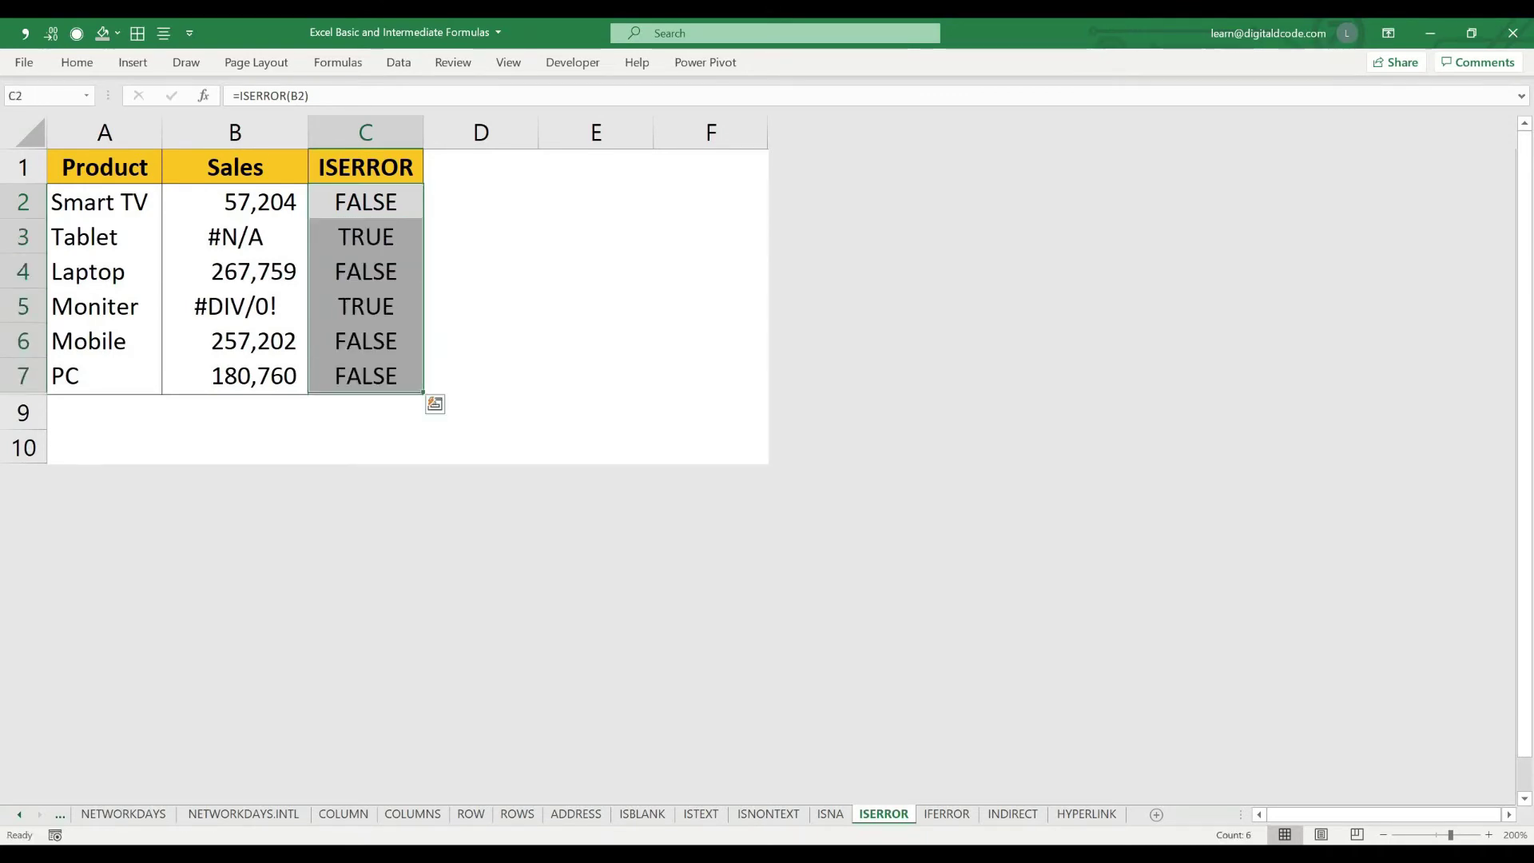
# Check the ISERROR results for the #N/A sales value in B3 and the #DIV/0! value in B5
pyautogui.press('Down')
pyautogui.press('Left')
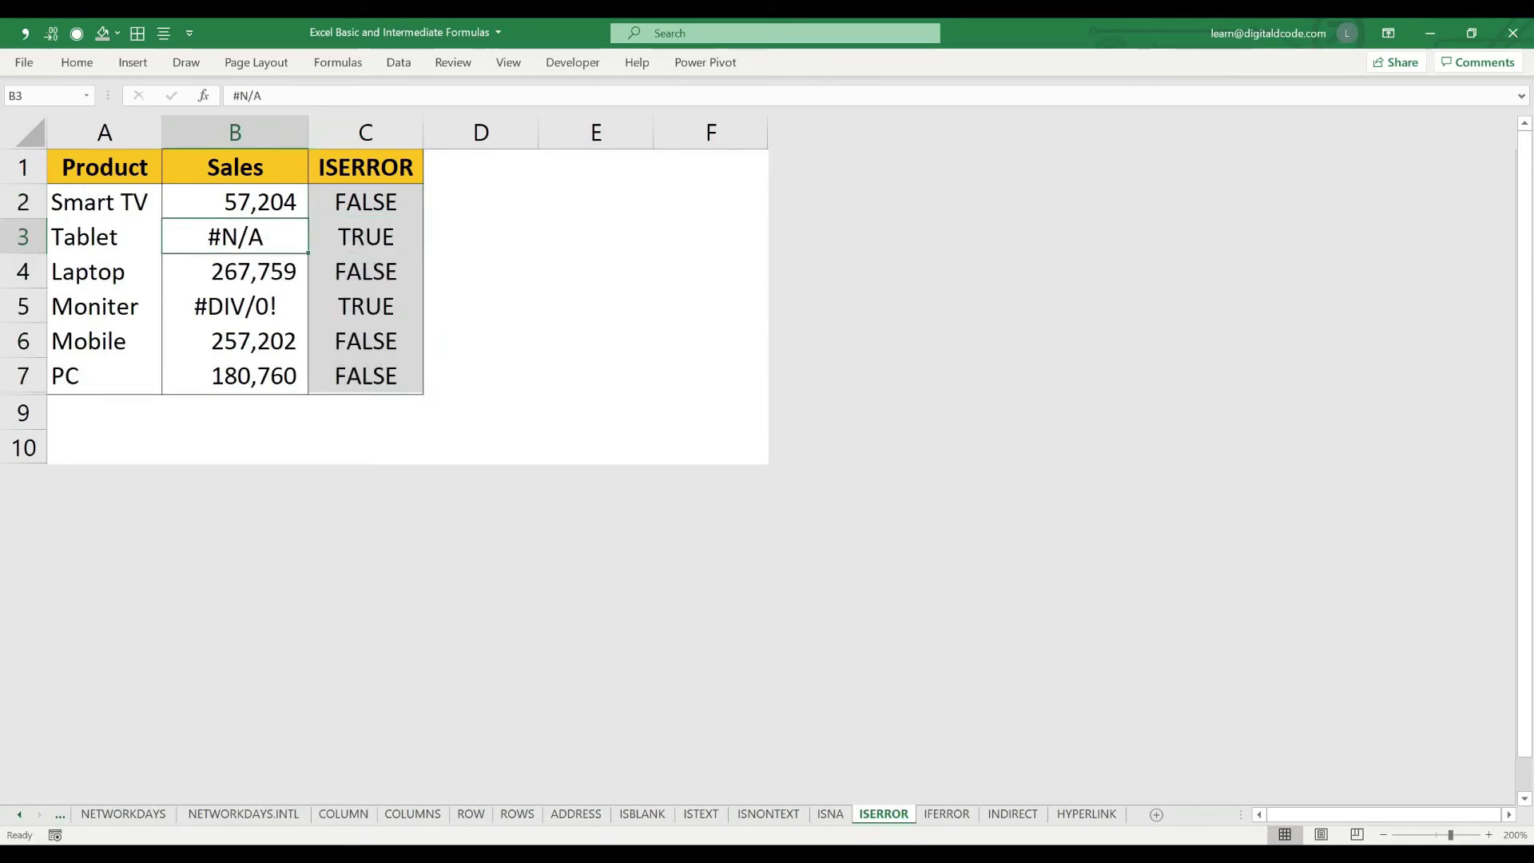
pyautogui.press('Right')
pyautogui.press('Down')
pyautogui.press('Down')
pyautogui.press('Down')
pyautogui.press('Up')
pyautogui.press('Left')
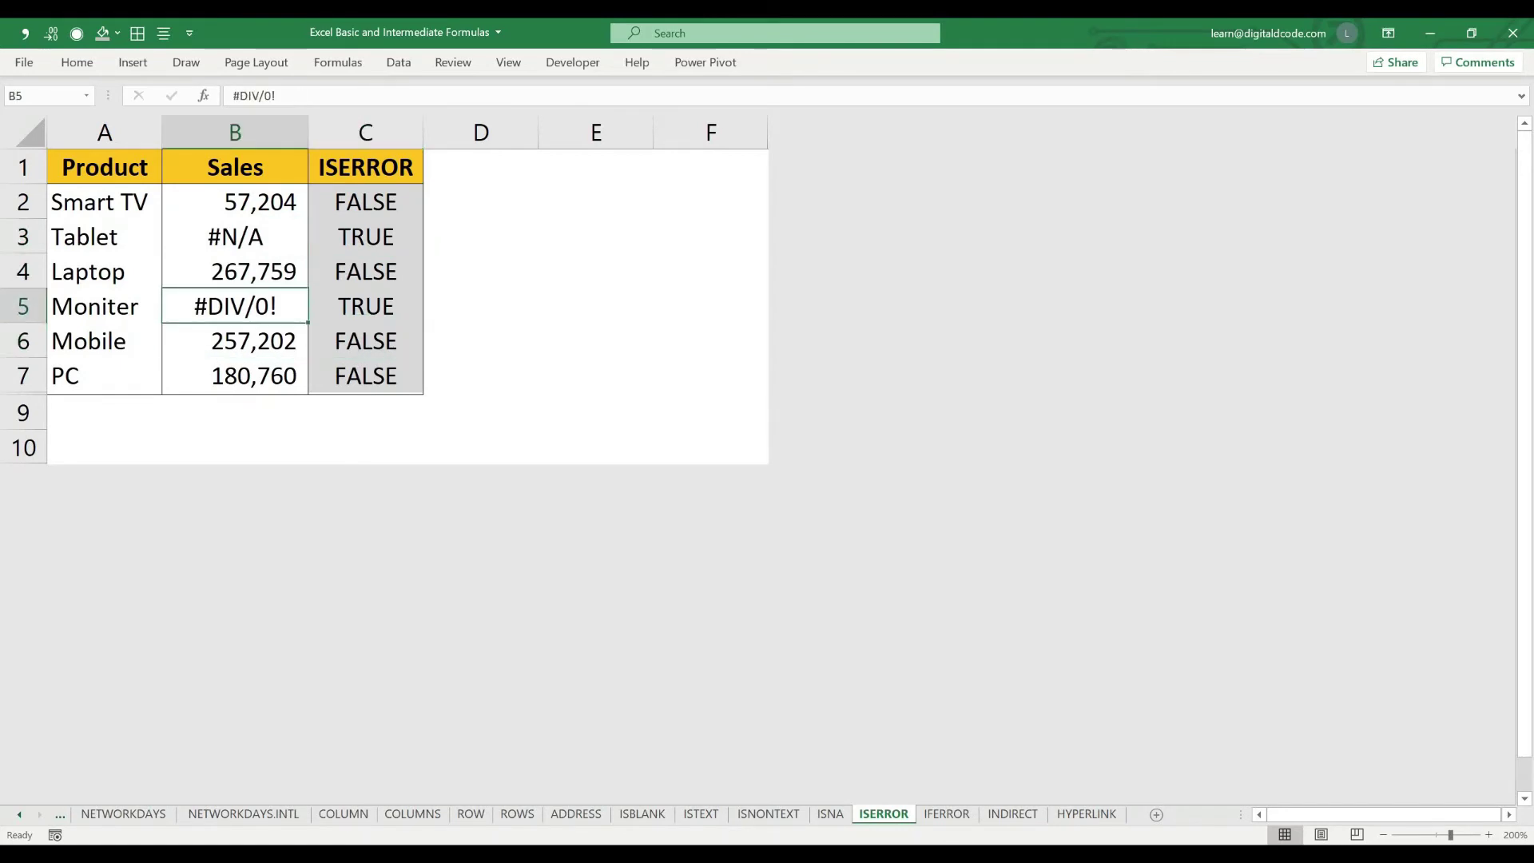
pyautogui.press('Right')
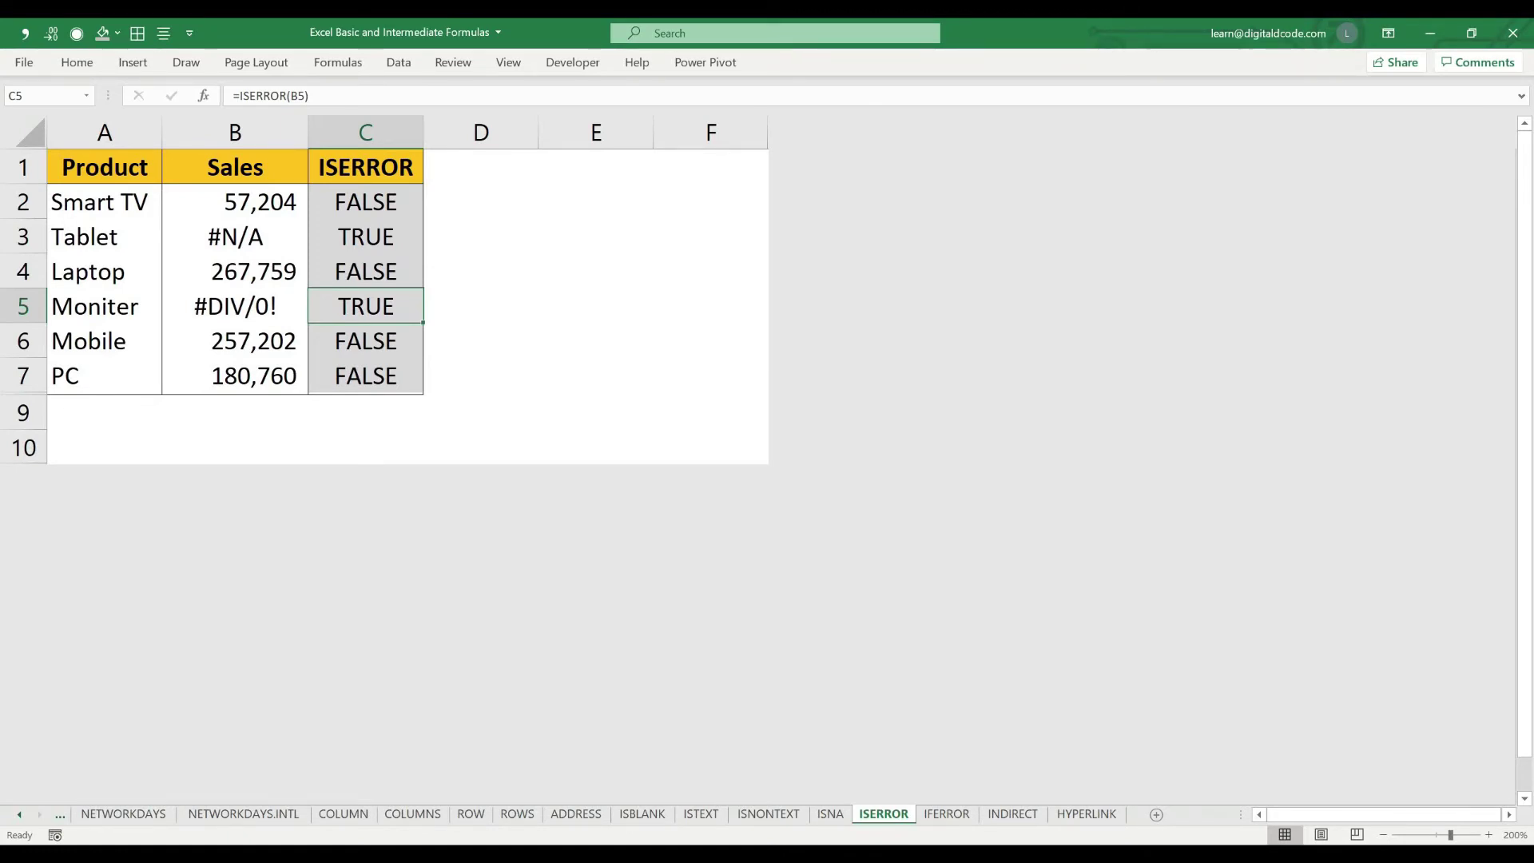
# On the IFERROR sheet, enter the formula =IFERROR(A2,"") in cell B2 to replace product errors with an empty string
pyautogui.hotkey('ctrl', 'pagedown')
pyautogui.press('Right')
pyautogui.press('Down')
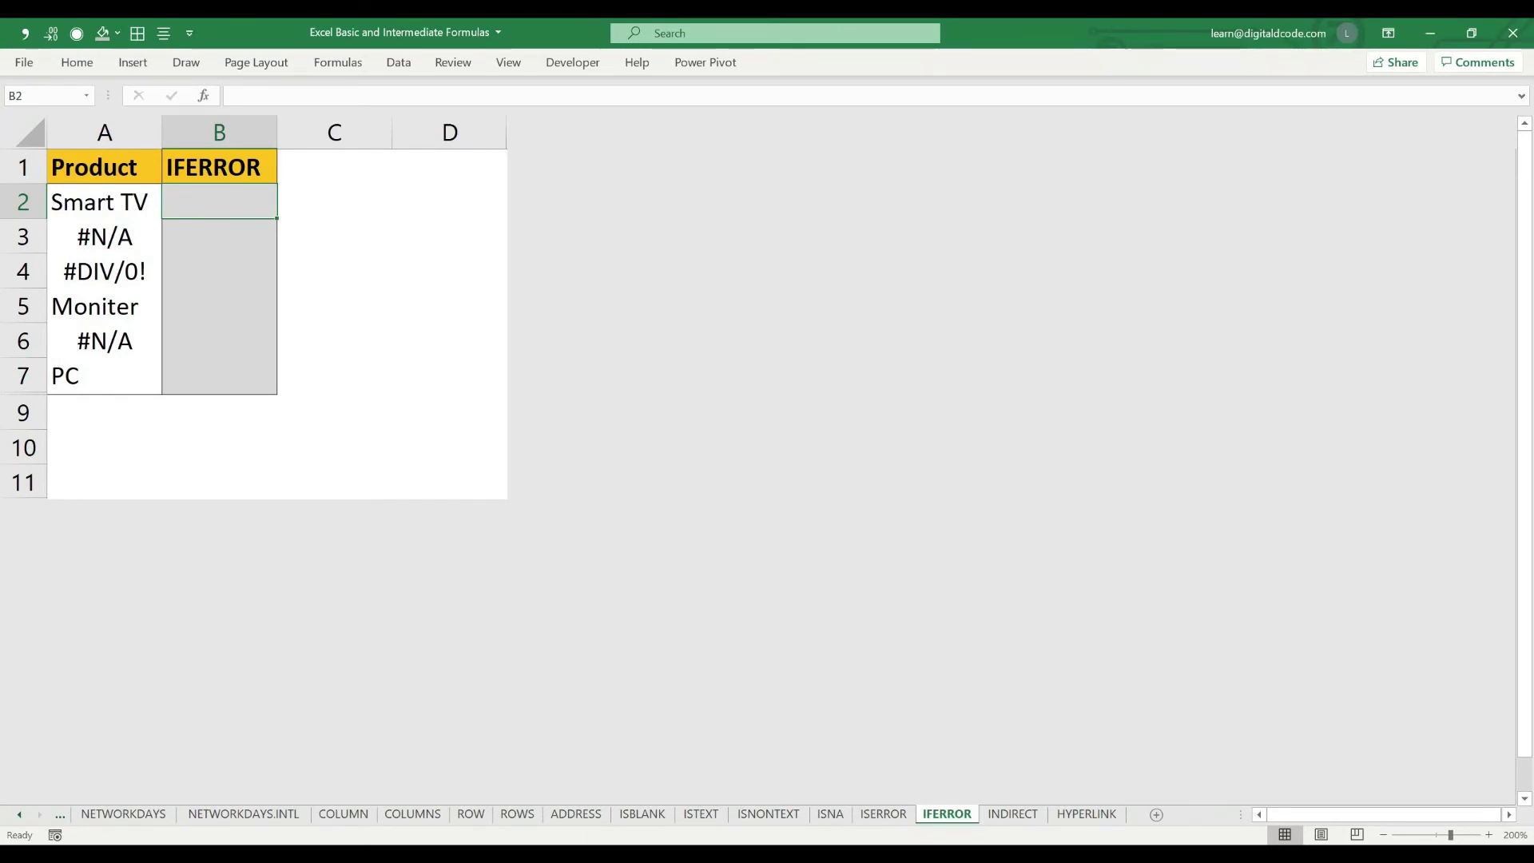
pyautogui.write('=')
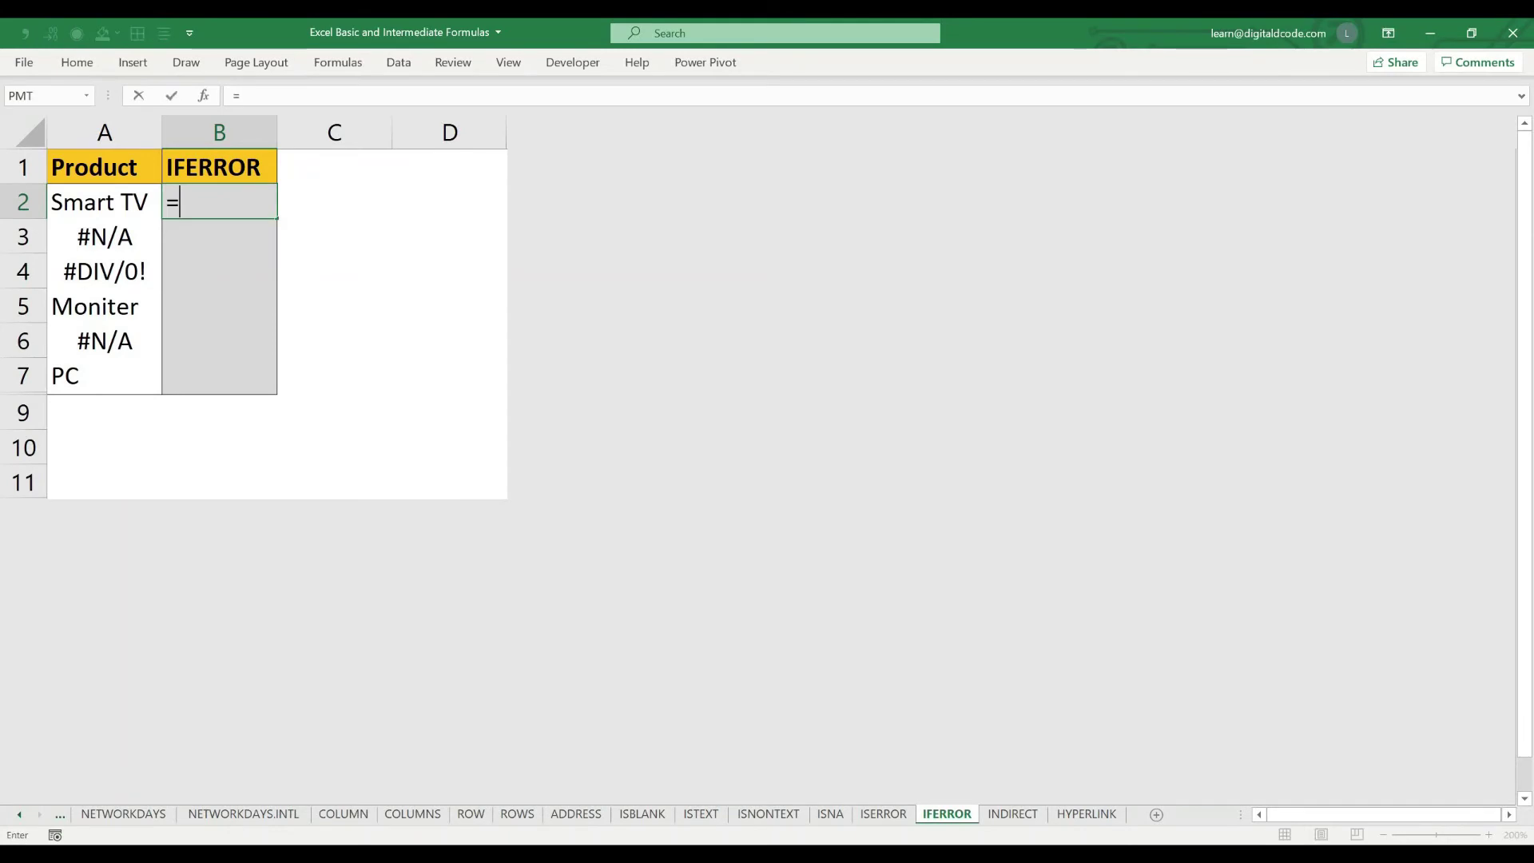
pyautogui.write('IF')
pyautogui.press('Down')
pyautogui.press('Tab')
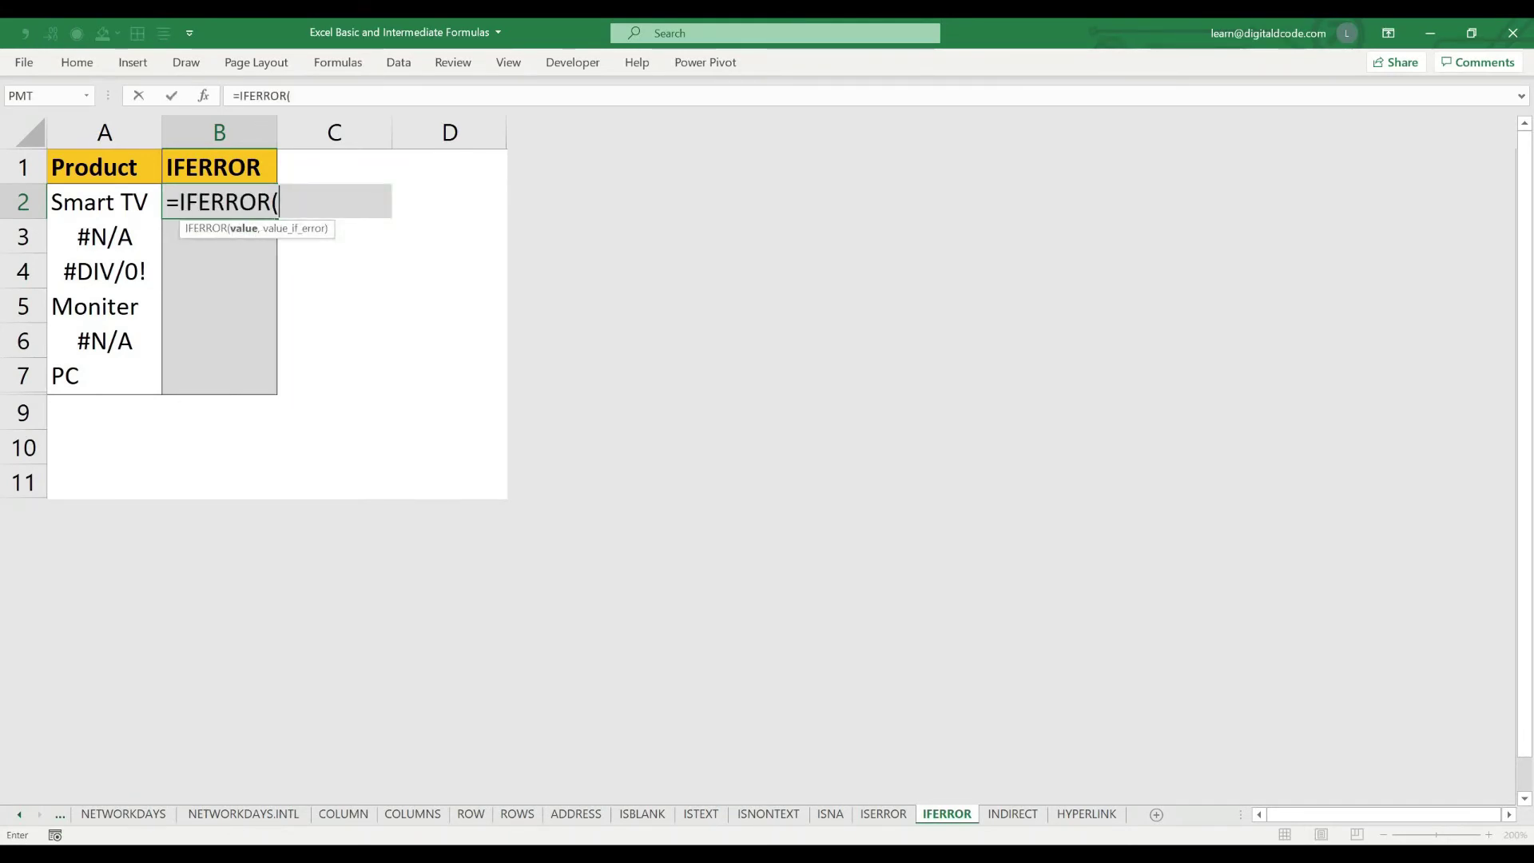
pyautogui.press('Left')
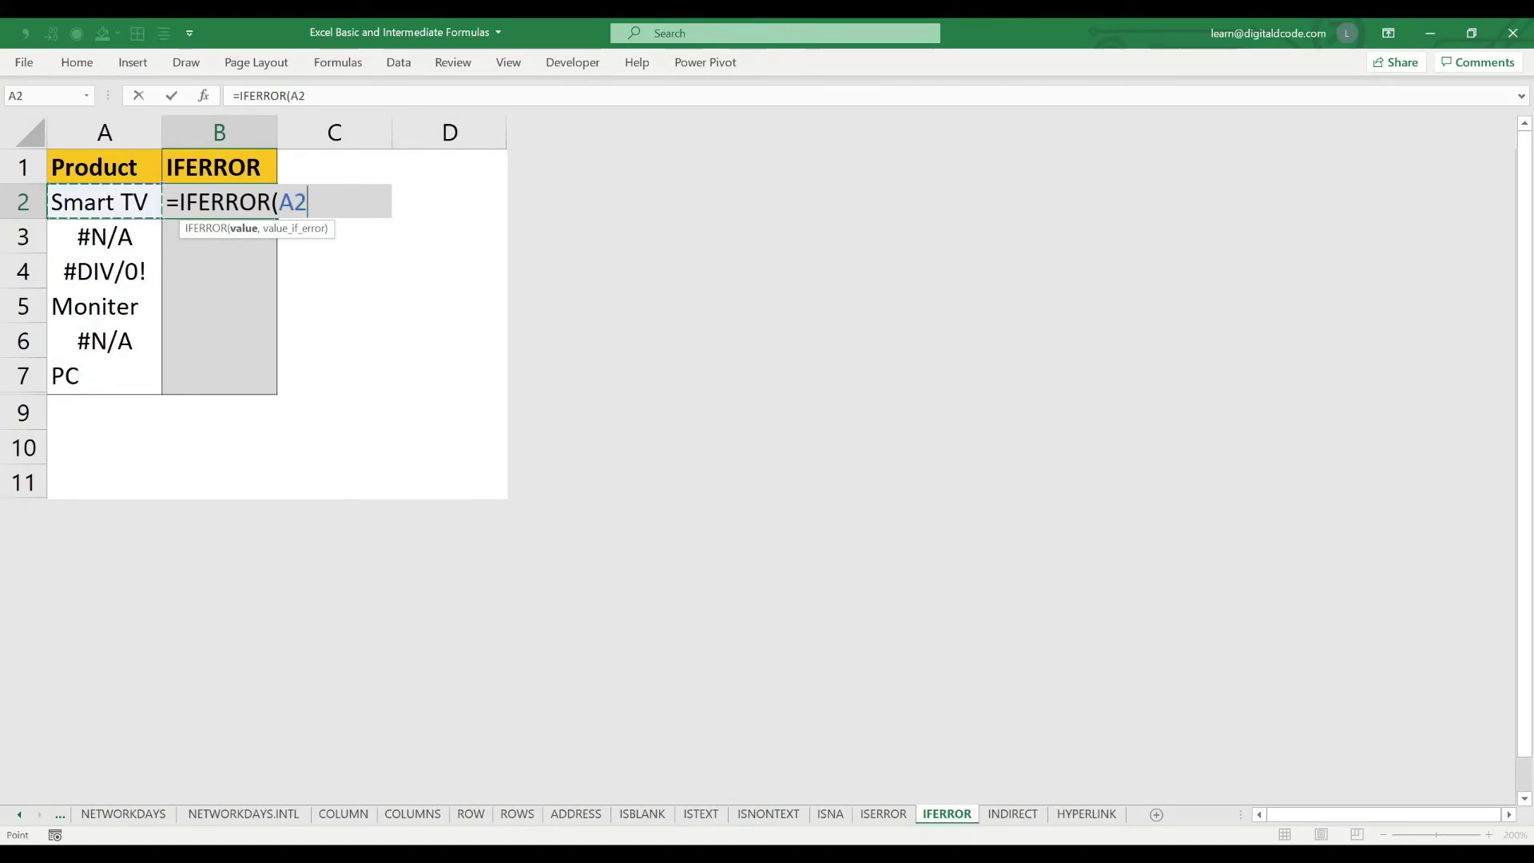
pyautogui.write(',')
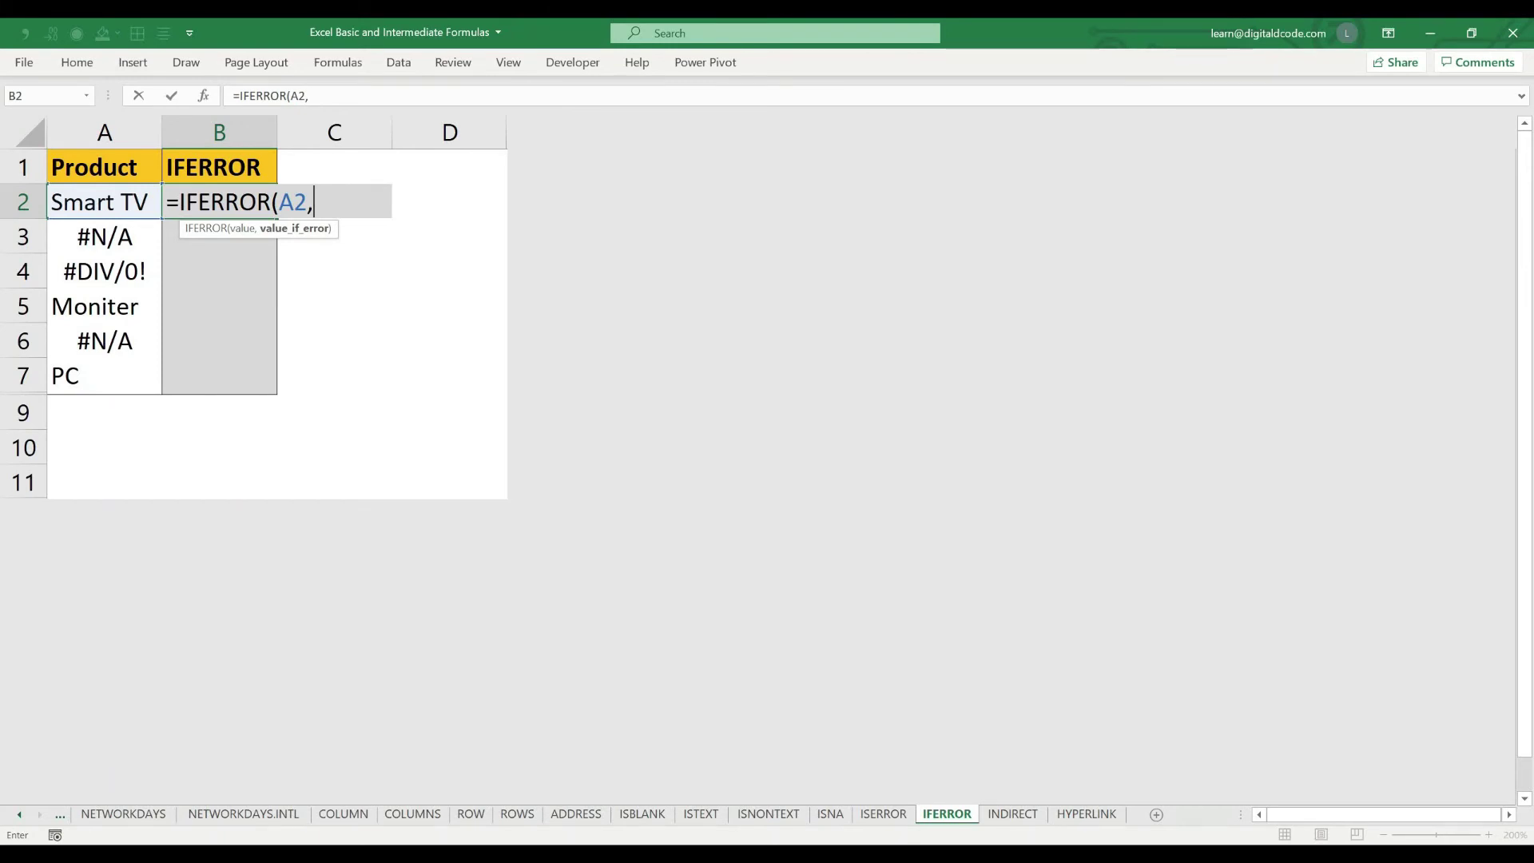
pyautogui.write('"")')
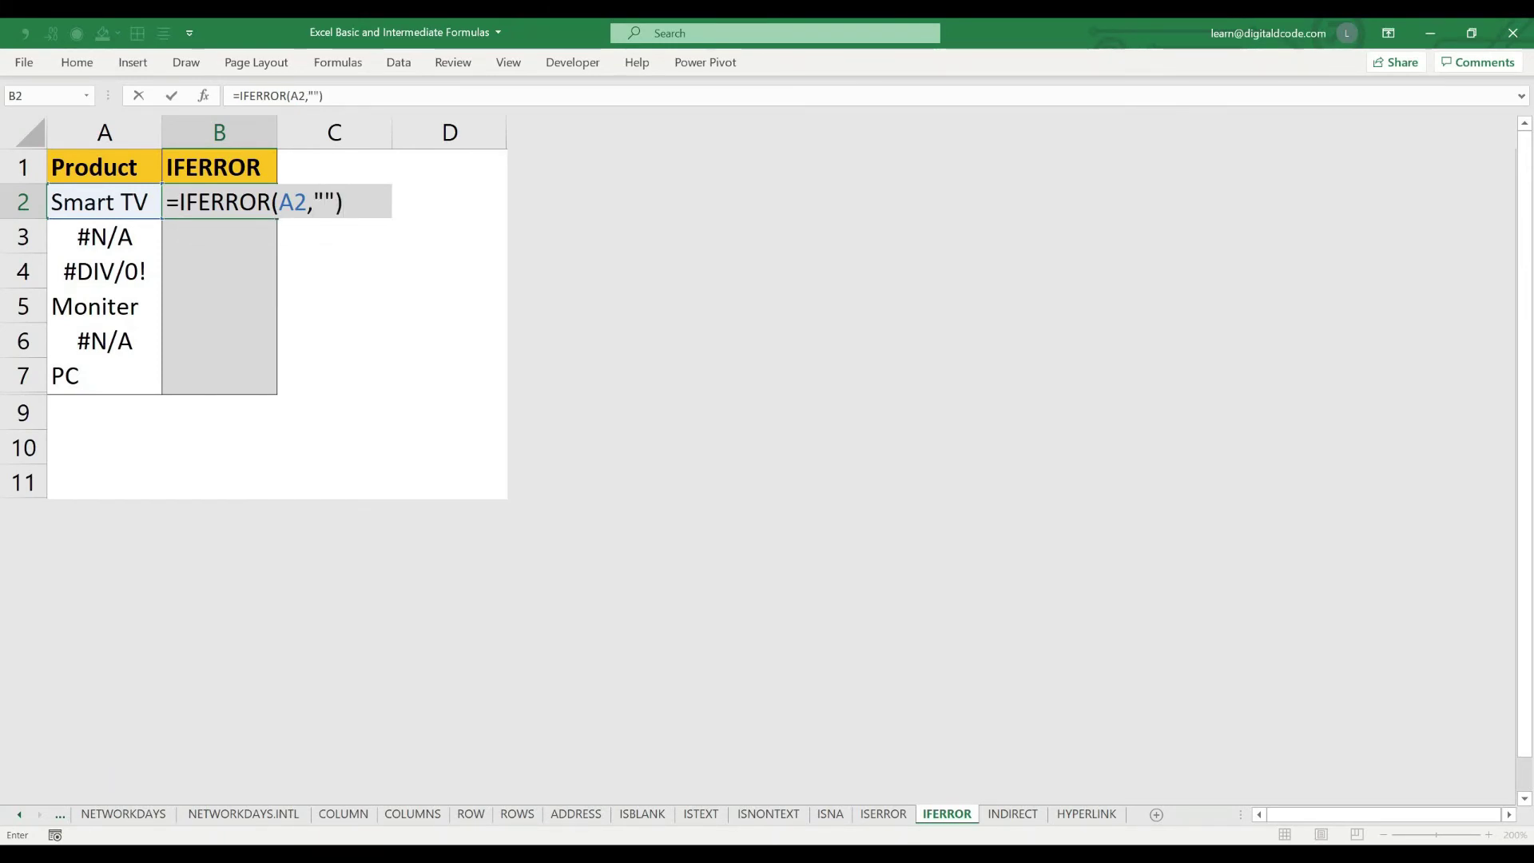
pyautogui.press('Return')
pyautogui.press('Up')
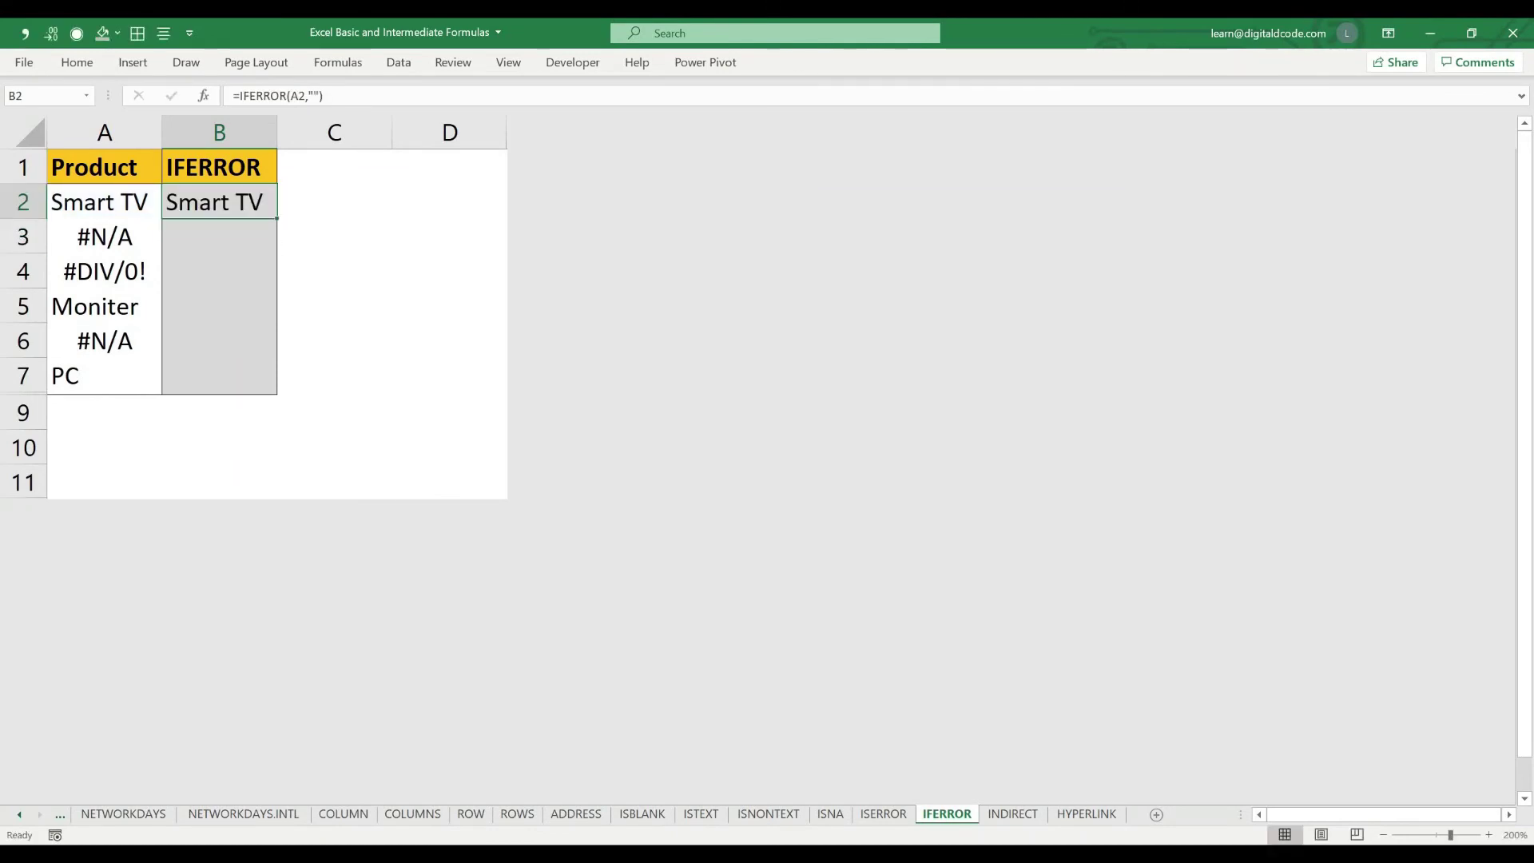
# Copy the IFERROR formula from B2 down through B7 to cover the remaining products
pyautogui.hotkey('ctrl', 'c')
pyautogui.press('Down')
pyautogui.press('Return')
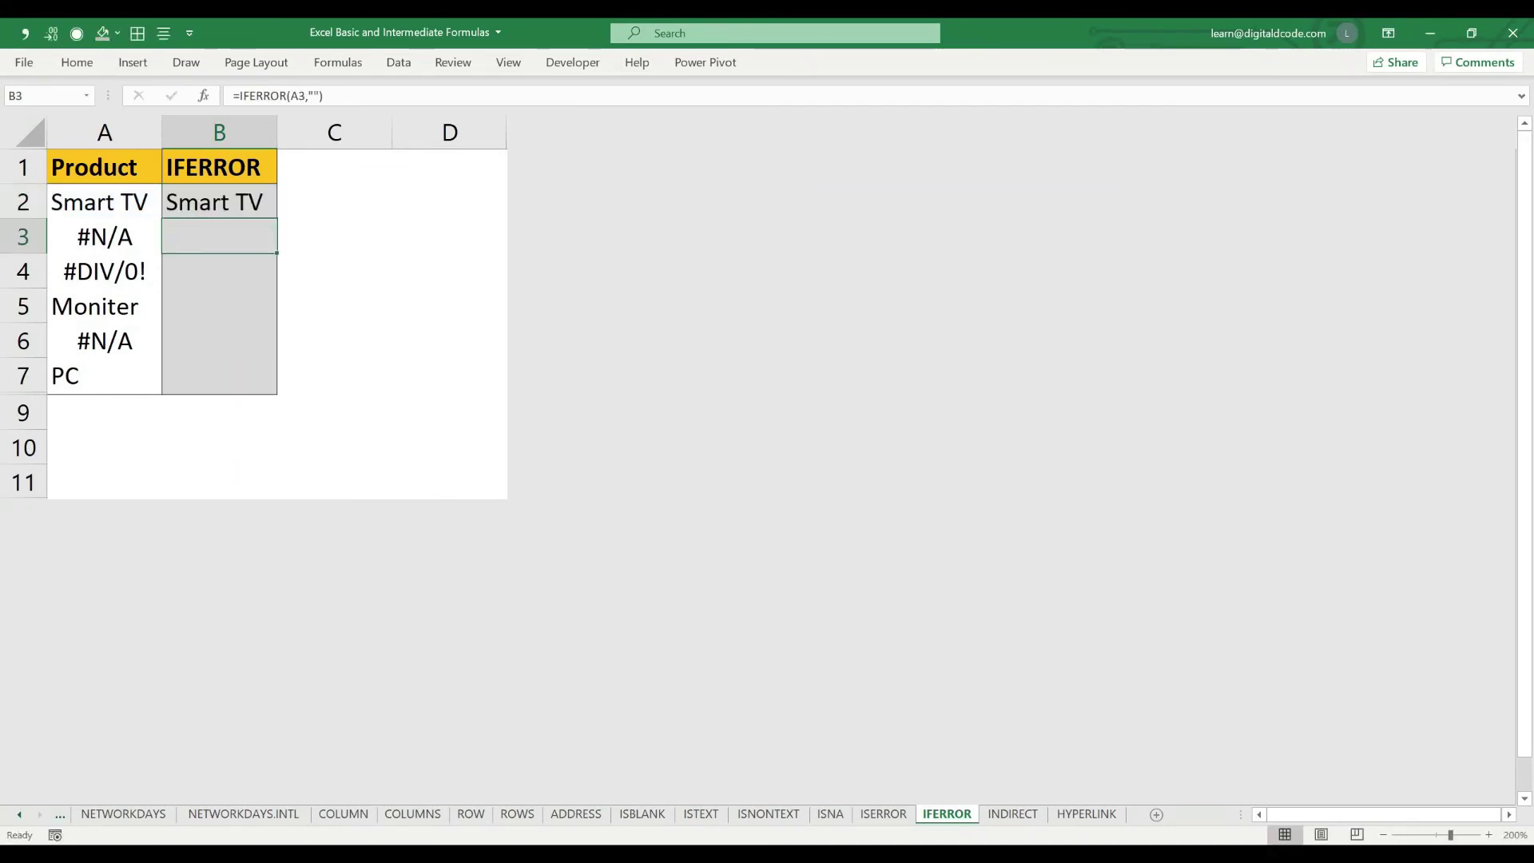
pyautogui.hotkey('ctrl', 'c')
pyautogui.press('Down')
pyautogui.press('Return')
pyautogui.hotkey('ctrl', 'c')
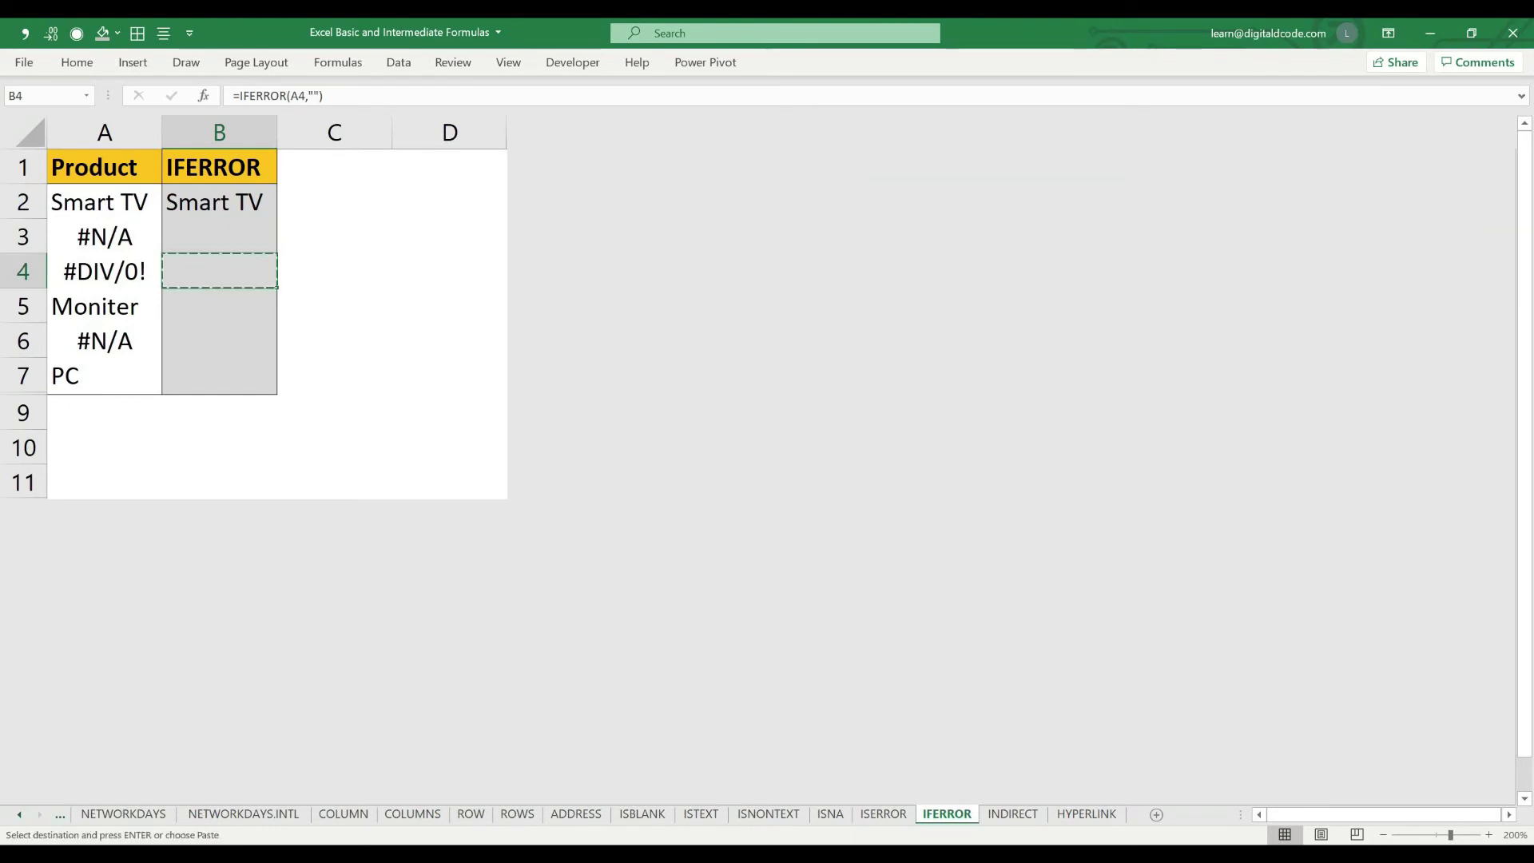
pyautogui.hotkey('shift', 'Down')
pyautogui.hotkey('shift', 'Down')
pyautogui.hotkey('shift', 'Down')
pyautogui.press('Return')
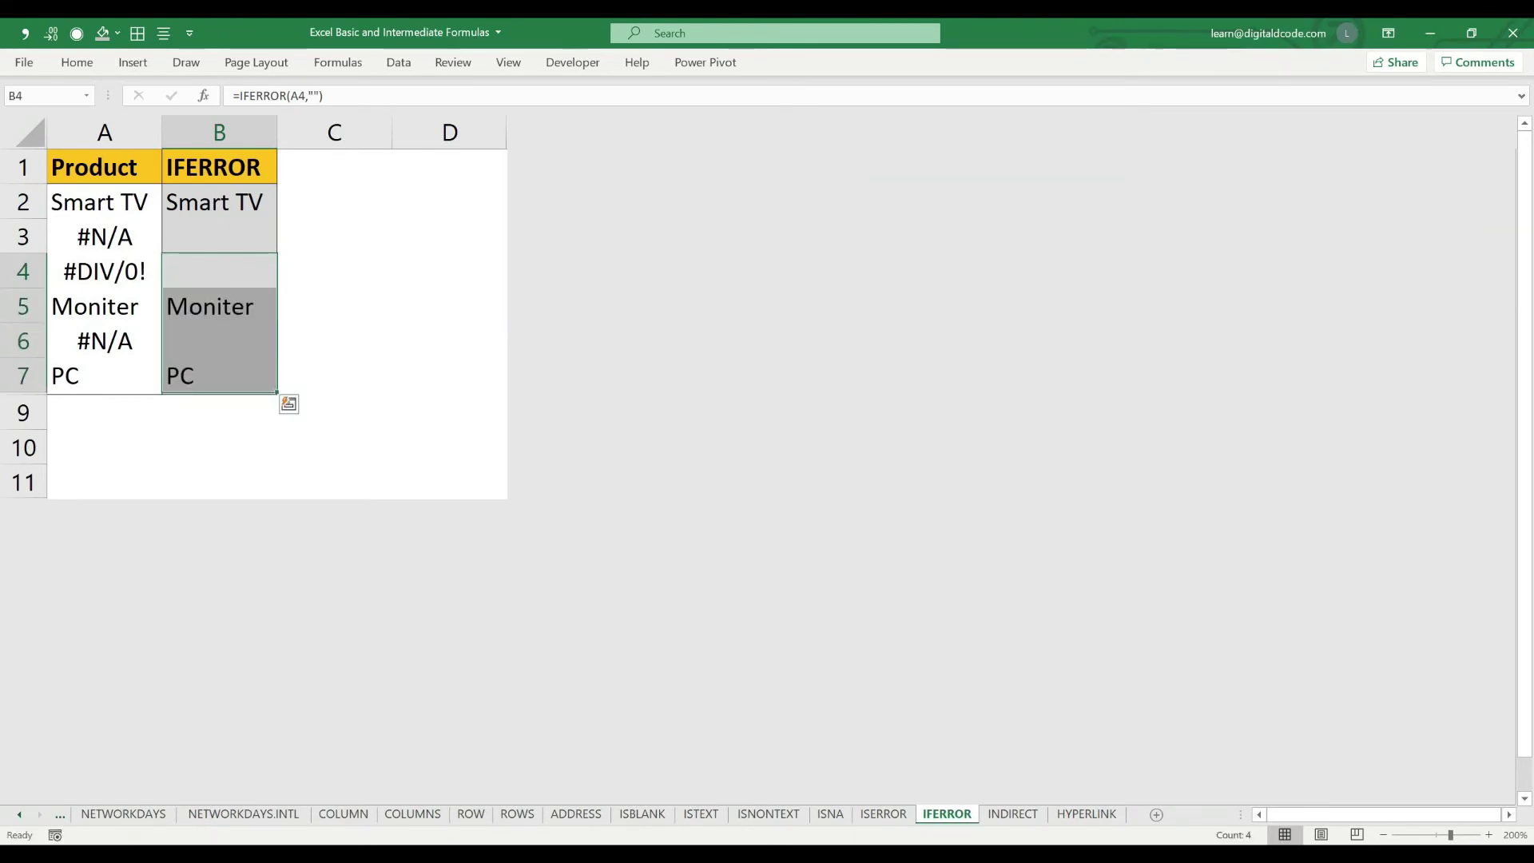
pyautogui.press('Up')
pyautogui.press('Up')
pyautogui.press('Up')
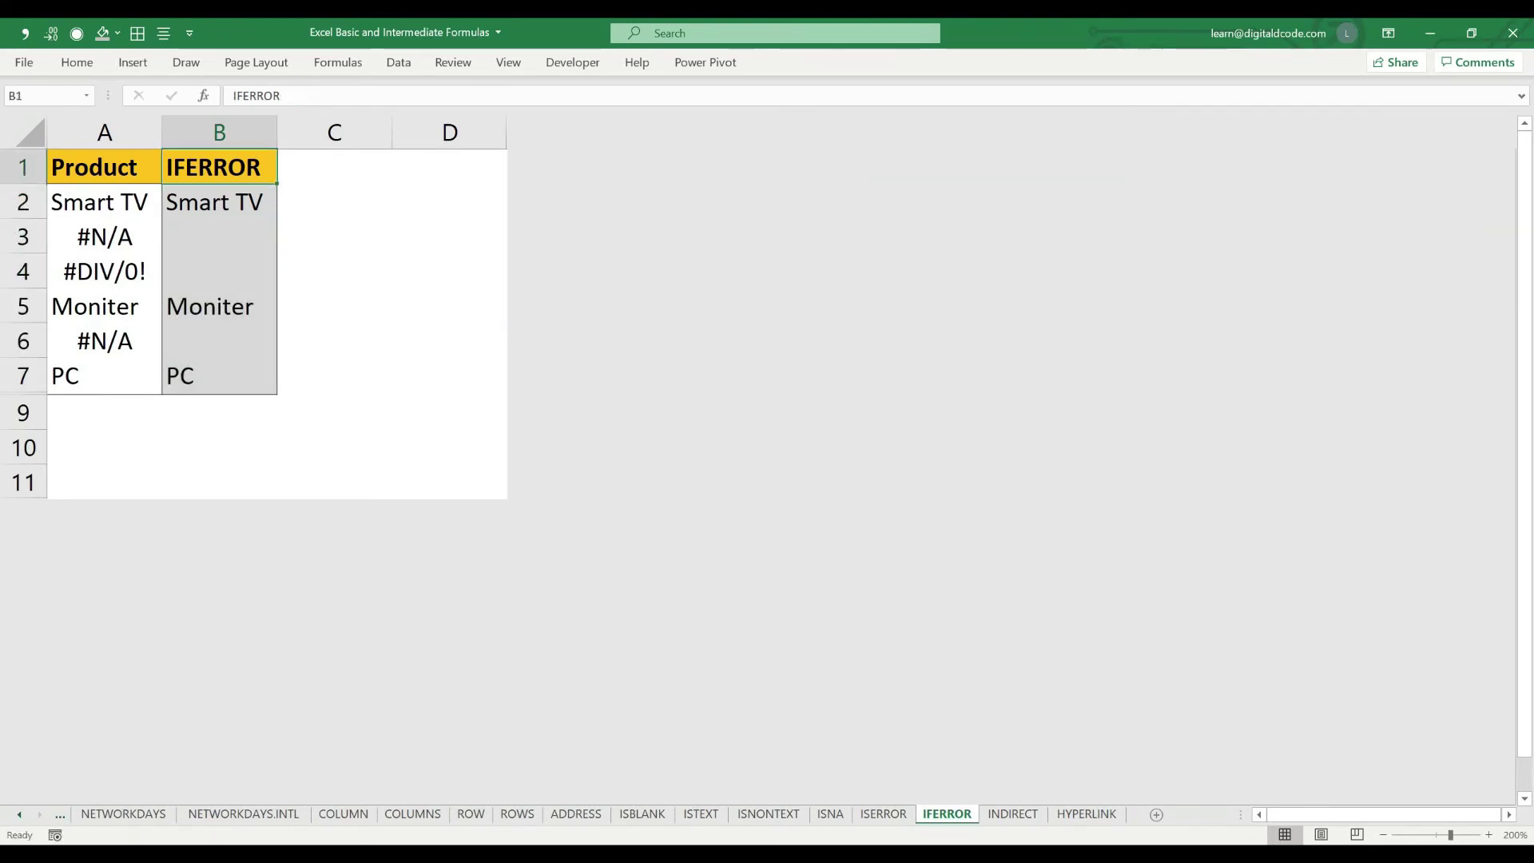
pyautogui.press('Right')
pyautogui.press('Down')
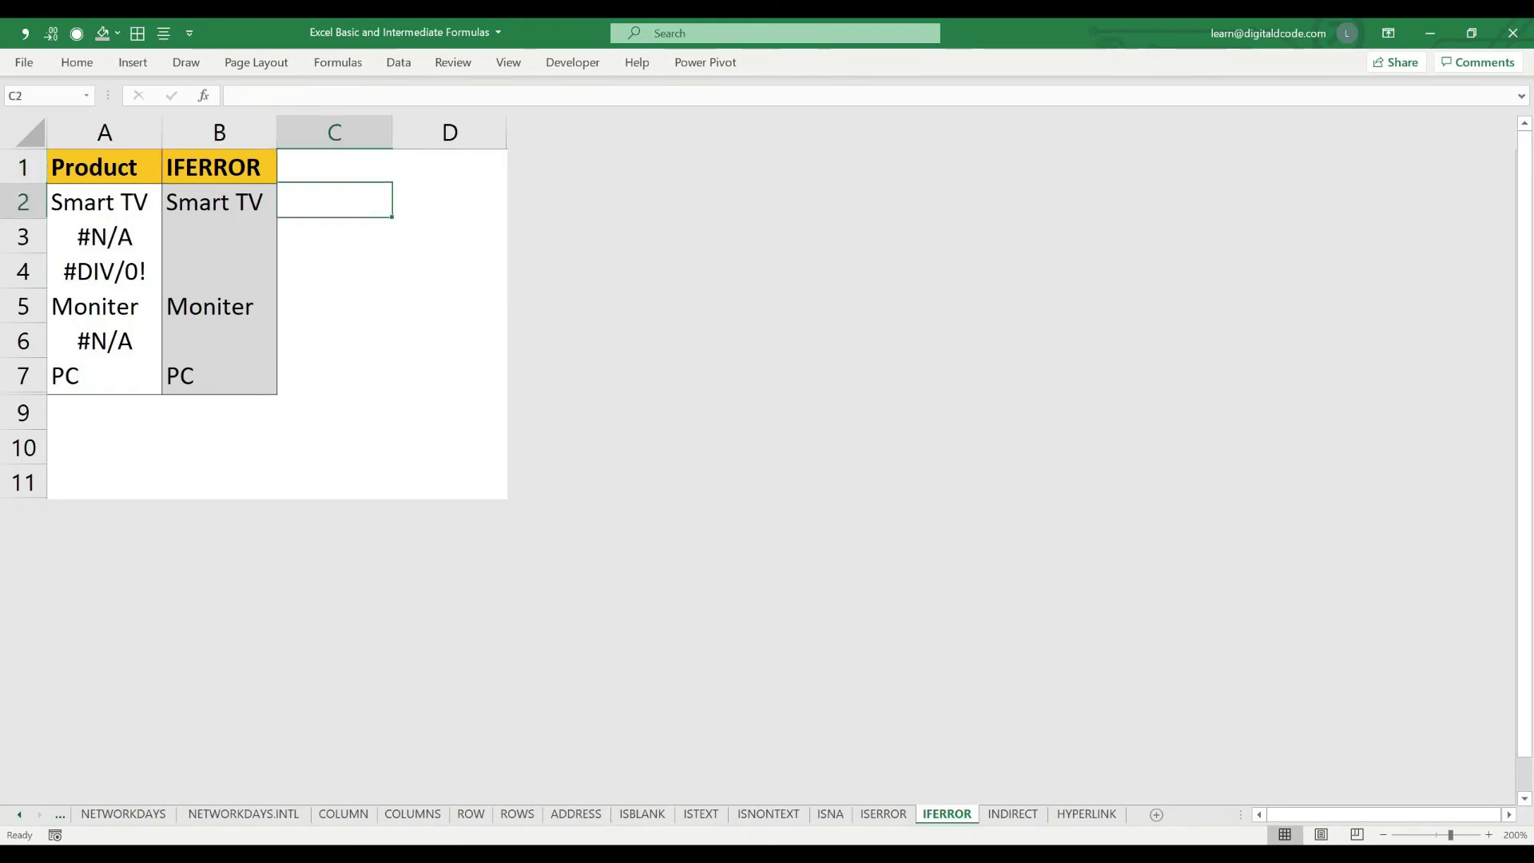
pyautogui.press('Left')
pyautogui.press('Left')
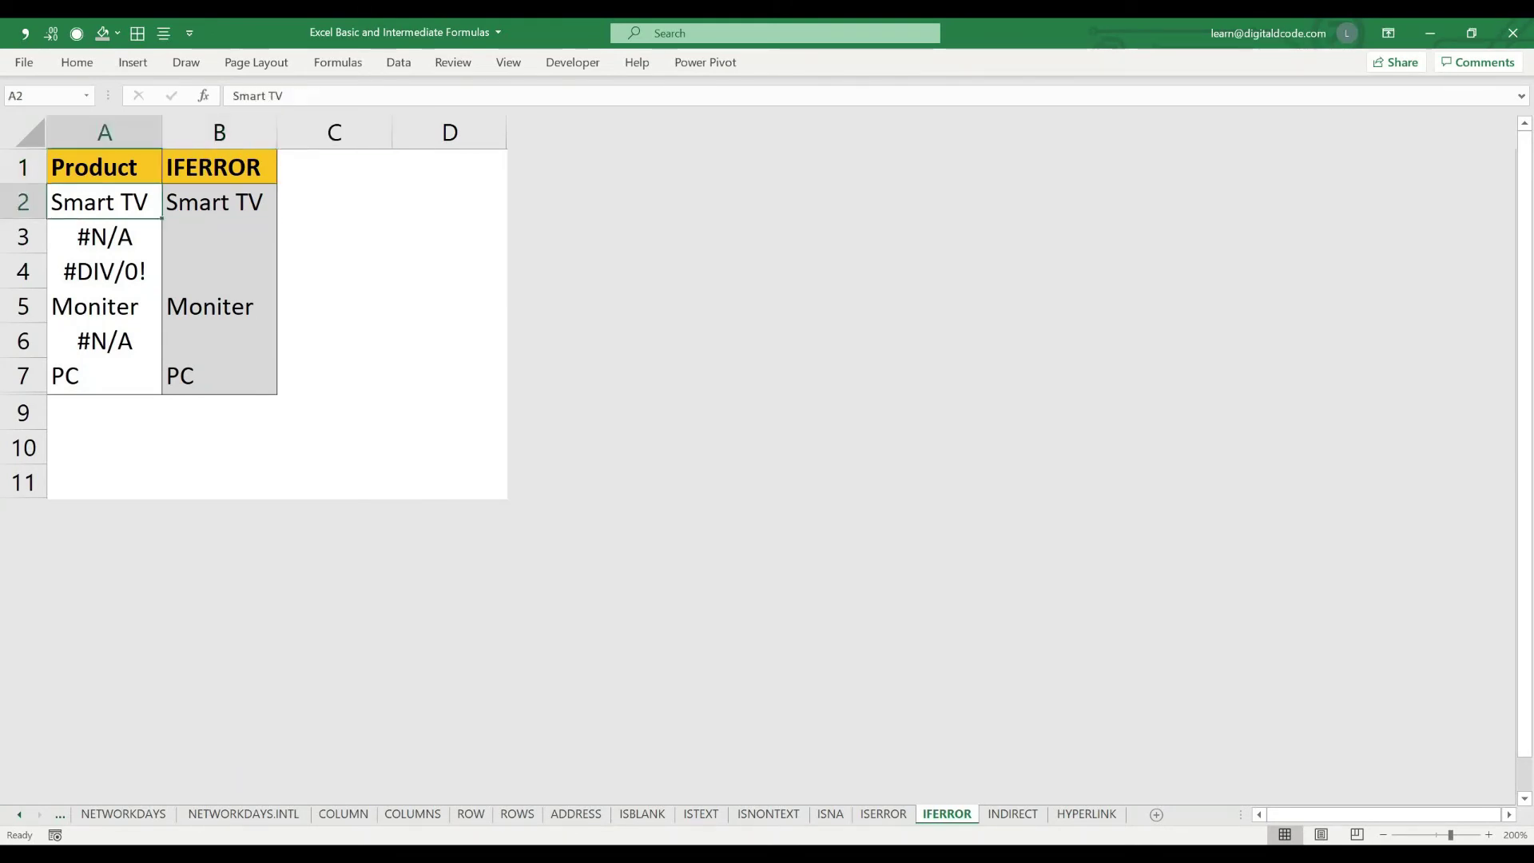
# Duplicate the IFERROR column B1:B7 into C1:C7
pyautogui.press('Right')
pyautogui.press('Right')
pyautogui.press('Up')
pyautogui.press('Left')
pyautogui.hotkey('shift', 'Down')
pyautogui.hotkey('shift', 'Down')
pyautogui.hotkey('shift', 'Down')
pyautogui.hotkey('shift', 'Down')
pyautogui.hotkey('shift', 'Down')
pyautogui.hotkey('shift', 'Down')
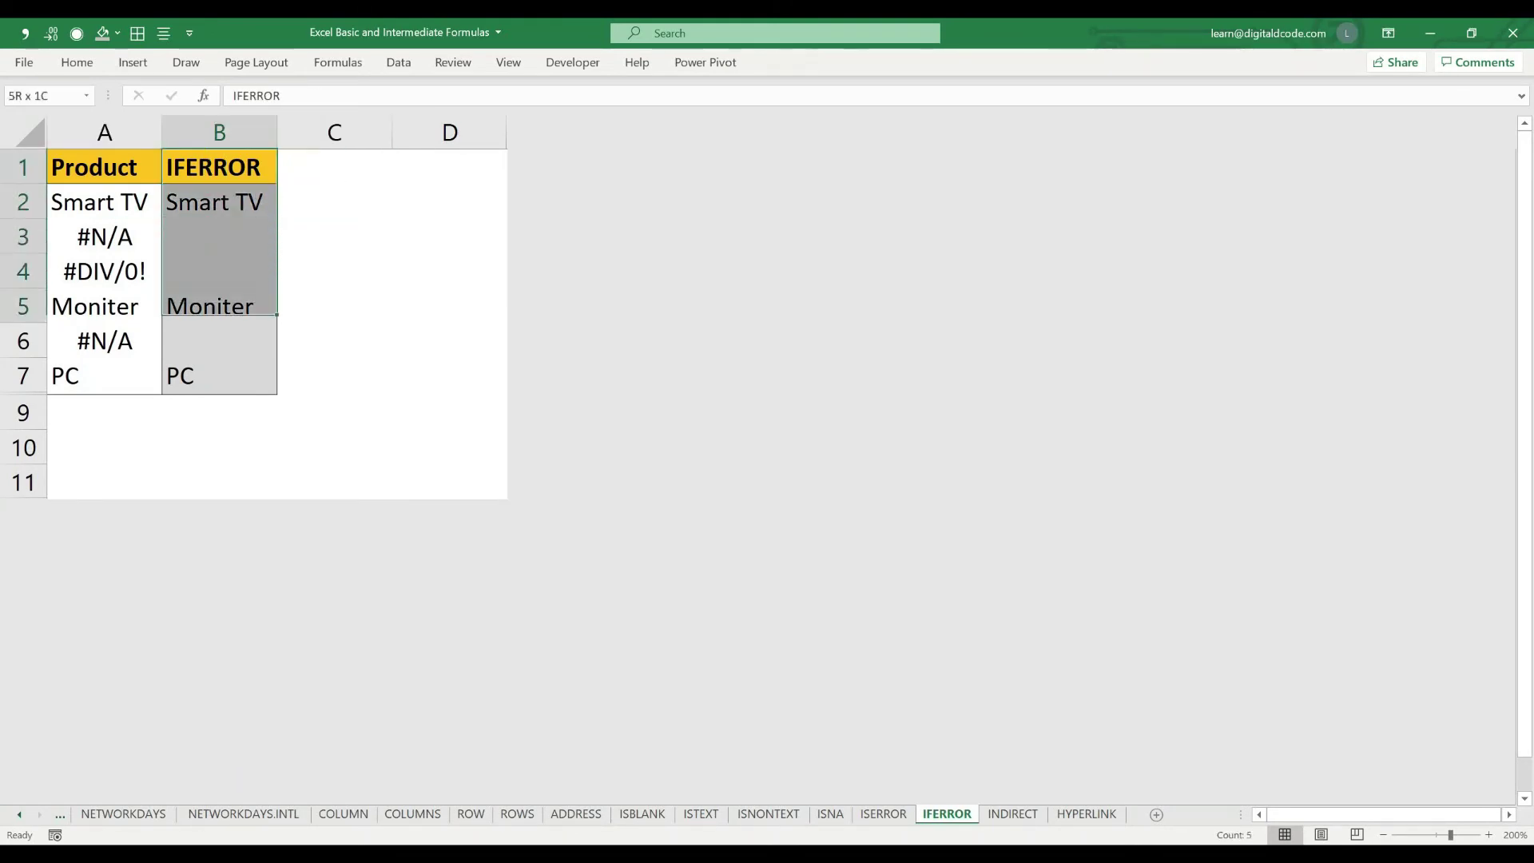
pyautogui.hotkey('ctrl', 'c')
pyautogui.press('Right')
pyautogui.hotkey('shift', 'Down')
pyautogui.hotkey('shift', 'Down')
pyautogui.hotkey('shift', 'Down')
pyautogui.hotkey('shift', 'Down')
pyautogui.hotkey('shift', 'Down')
pyautogui.hotkey('shift', 'Down')
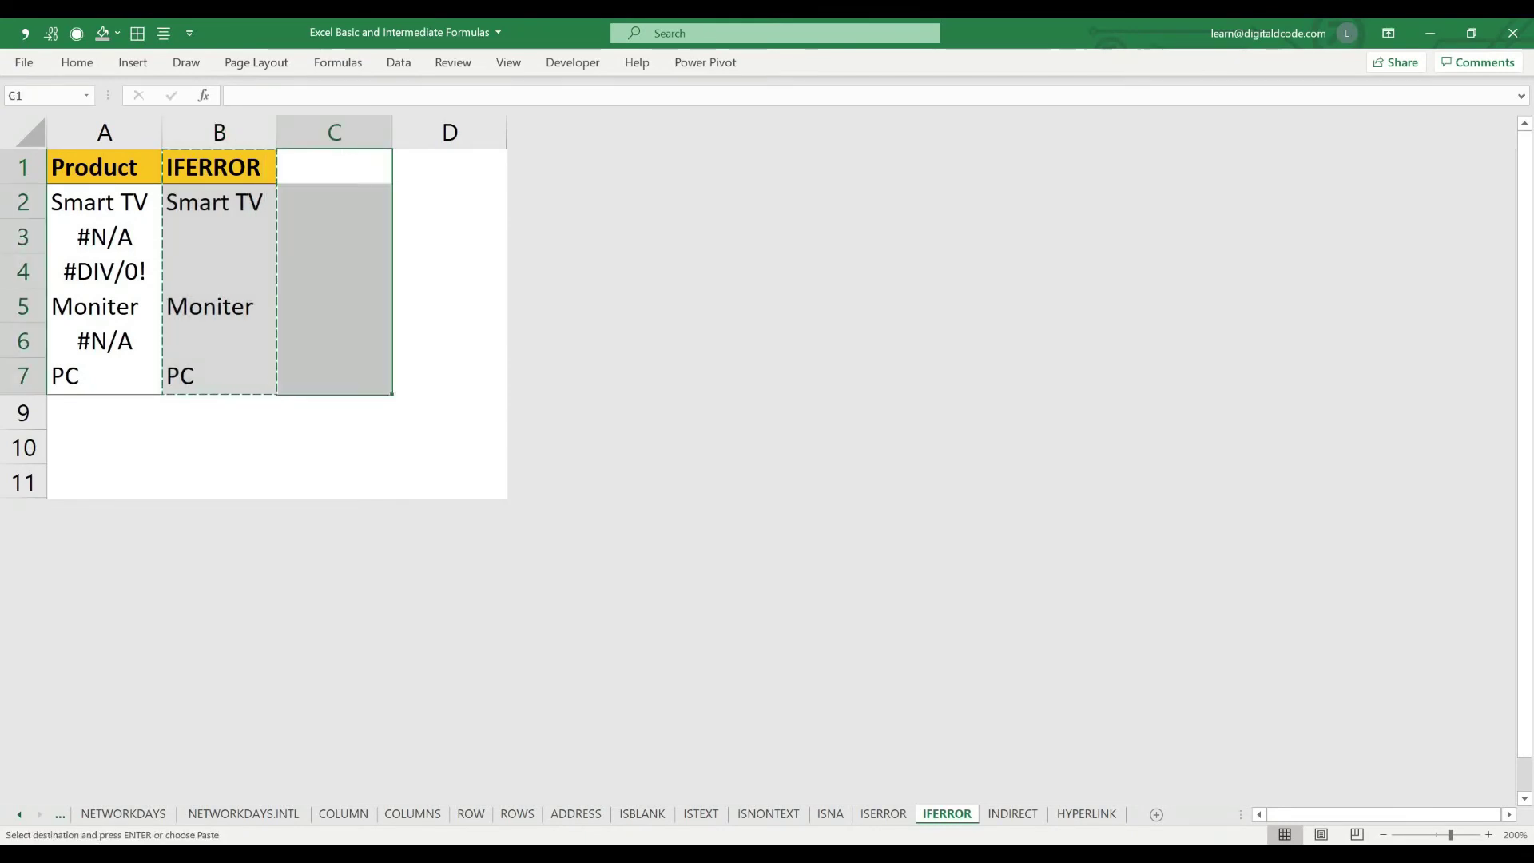
pyautogui.hotkey('ctrl', 'v')
pyautogui.press('Escape')
pyautogui.press('Down')
pyautogui.write('5454')
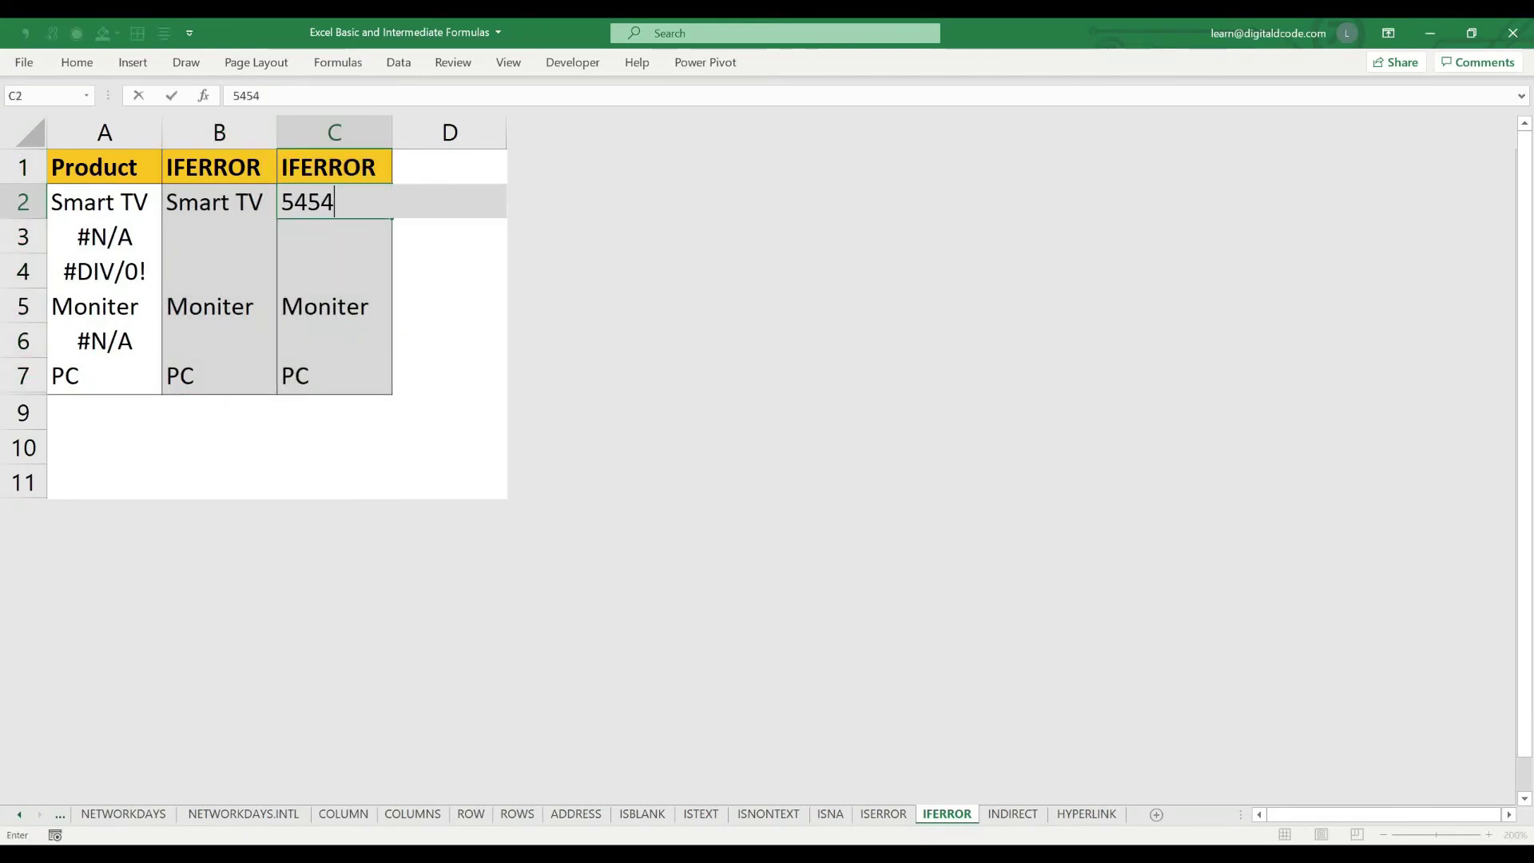
pyautogui.press('Escape')
# Move the two IFERROR columns B1:C7 to C1:D7, freeing column B
pyautogui.press('Up')
pyautogui.press('Left')
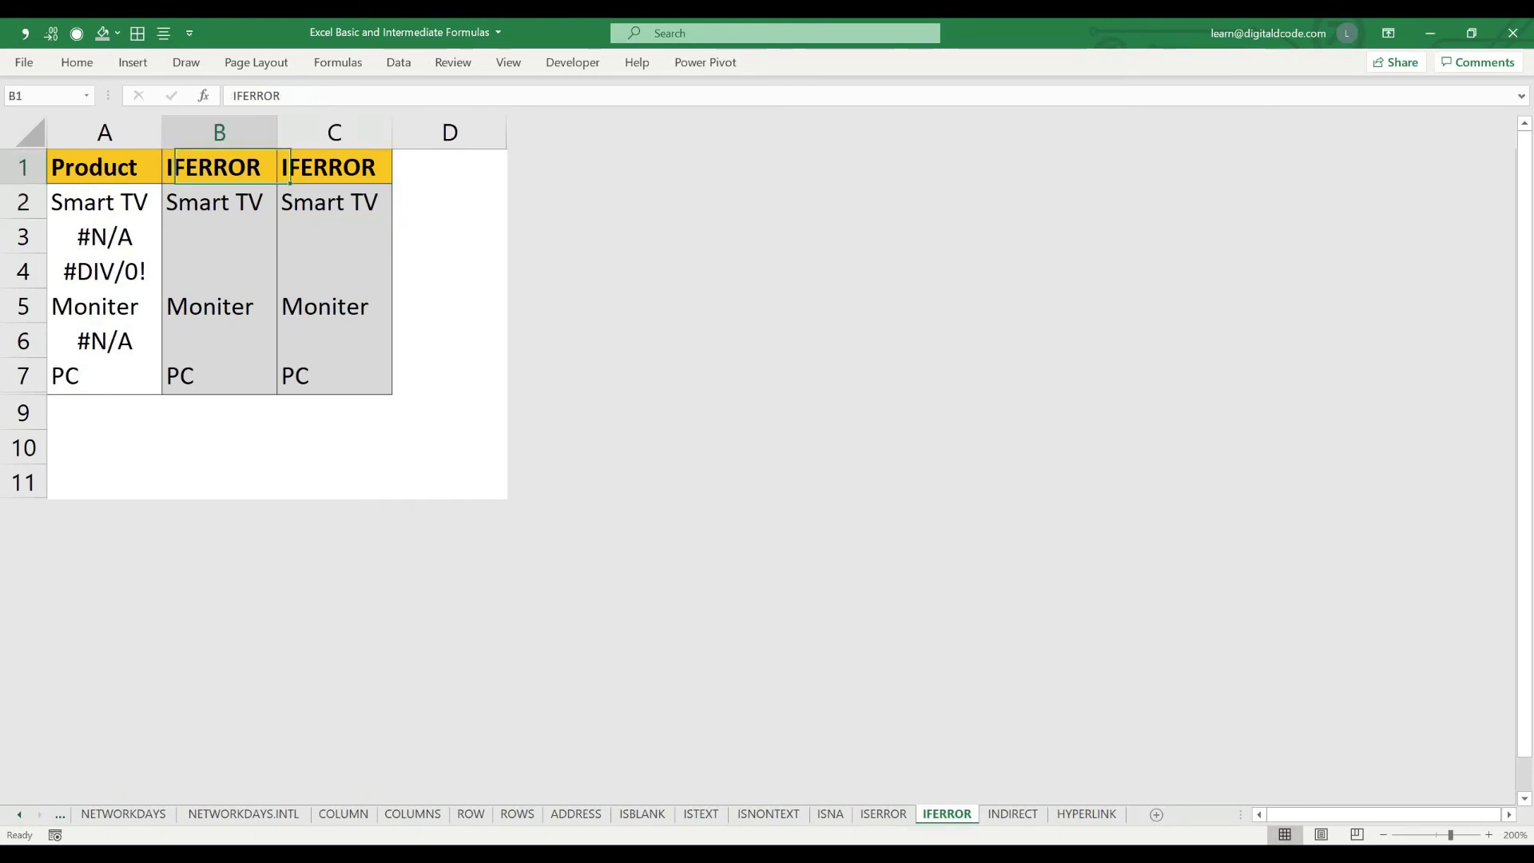
pyautogui.hotkey('shift', 'Down')
pyautogui.hotkey('shift', 'Down')
pyautogui.hotkey('shift', 'Down')
pyautogui.hotkey('shift', 'Down')
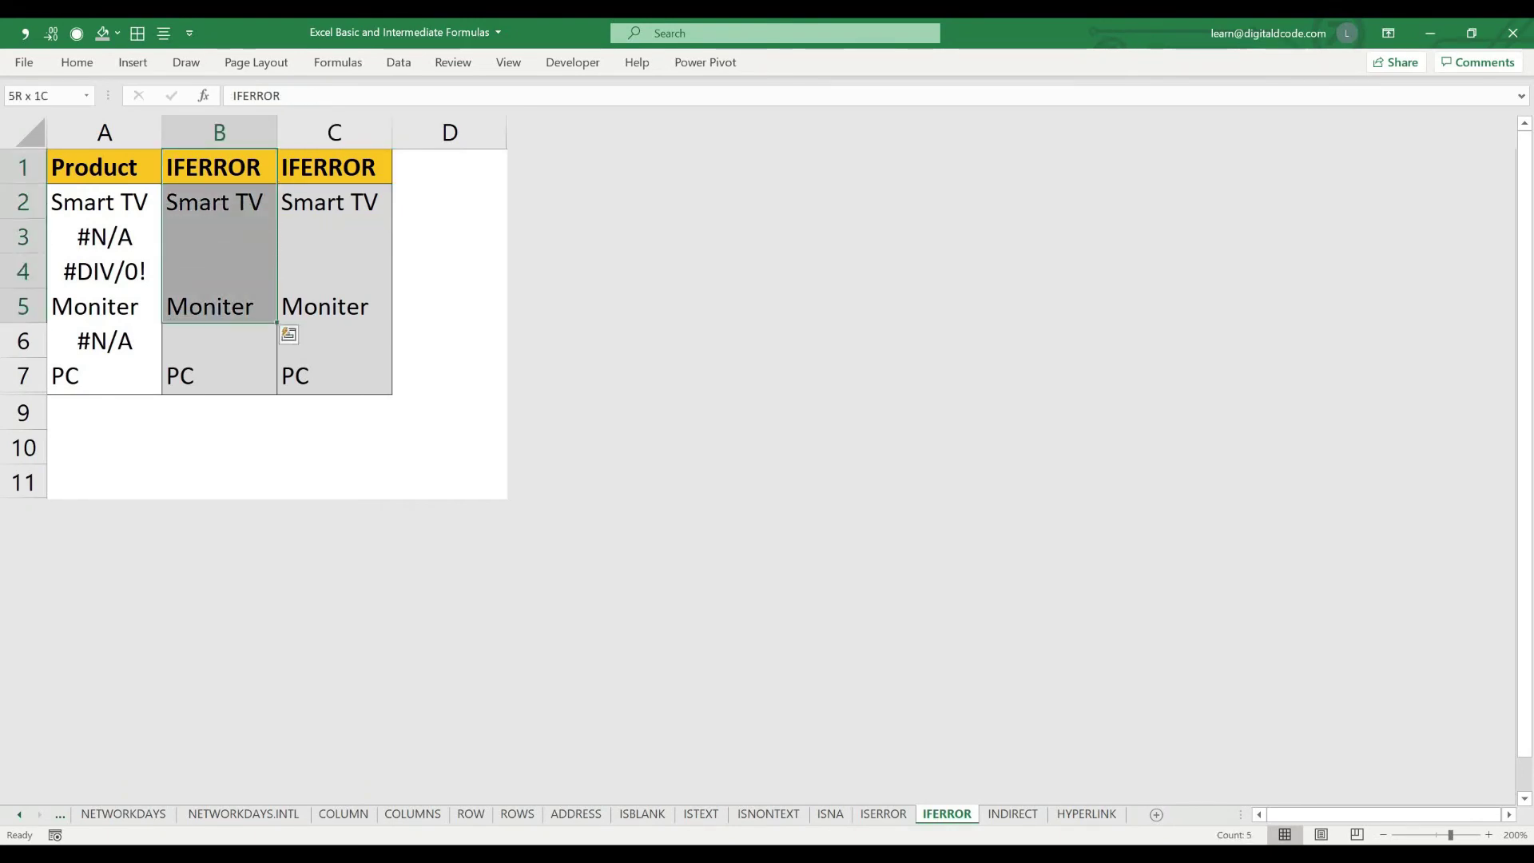
pyautogui.hotkey('shift', 'Down')
pyautogui.hotkey('shift', 'Down')
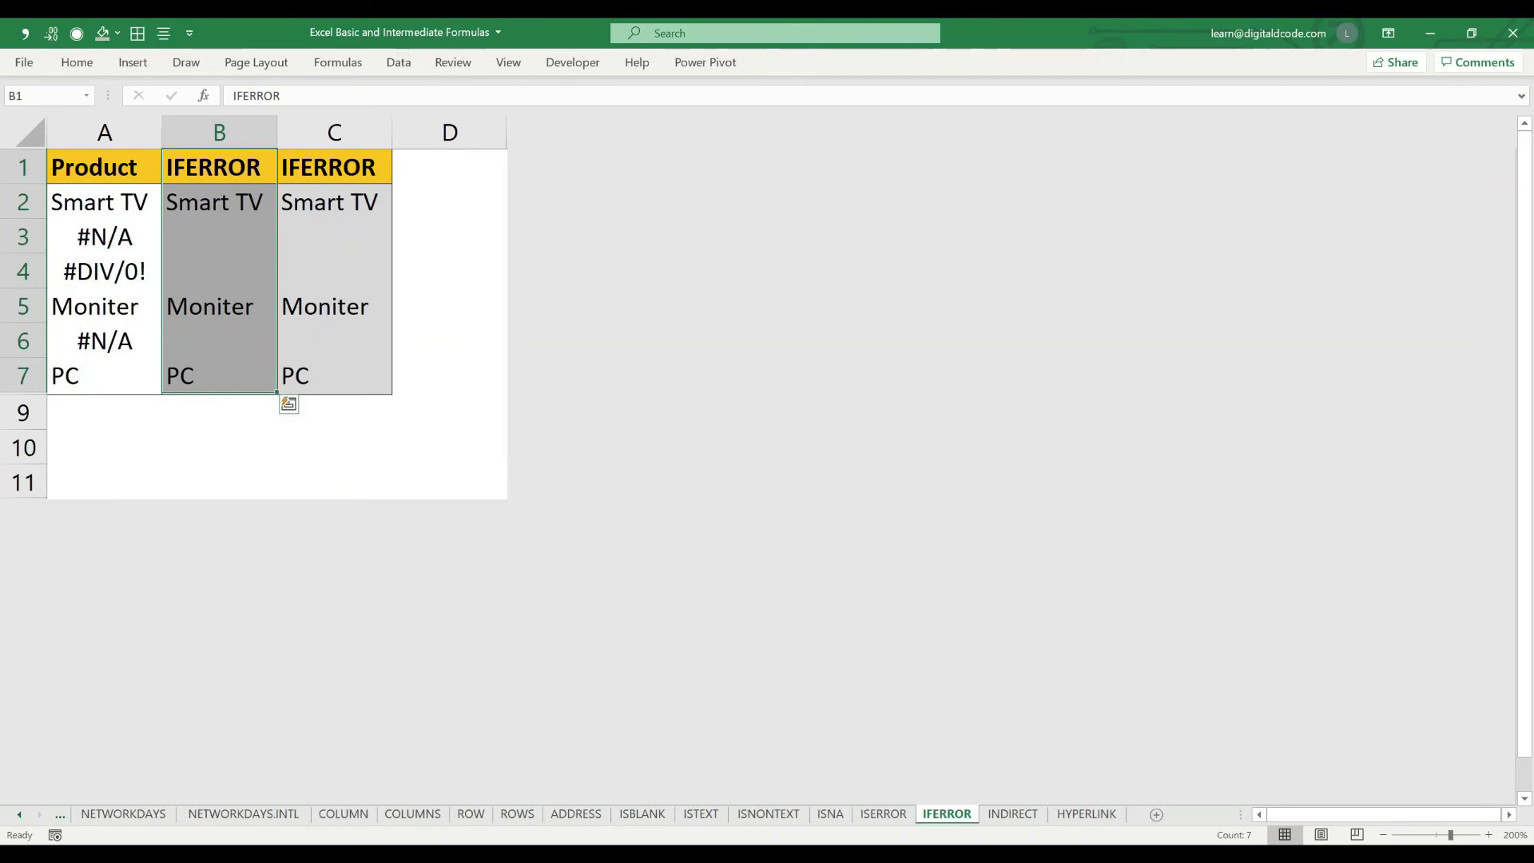
pyautogui.hotkey('shift', 'Right')
pyautogui.hotkey('ctrl', 'c')
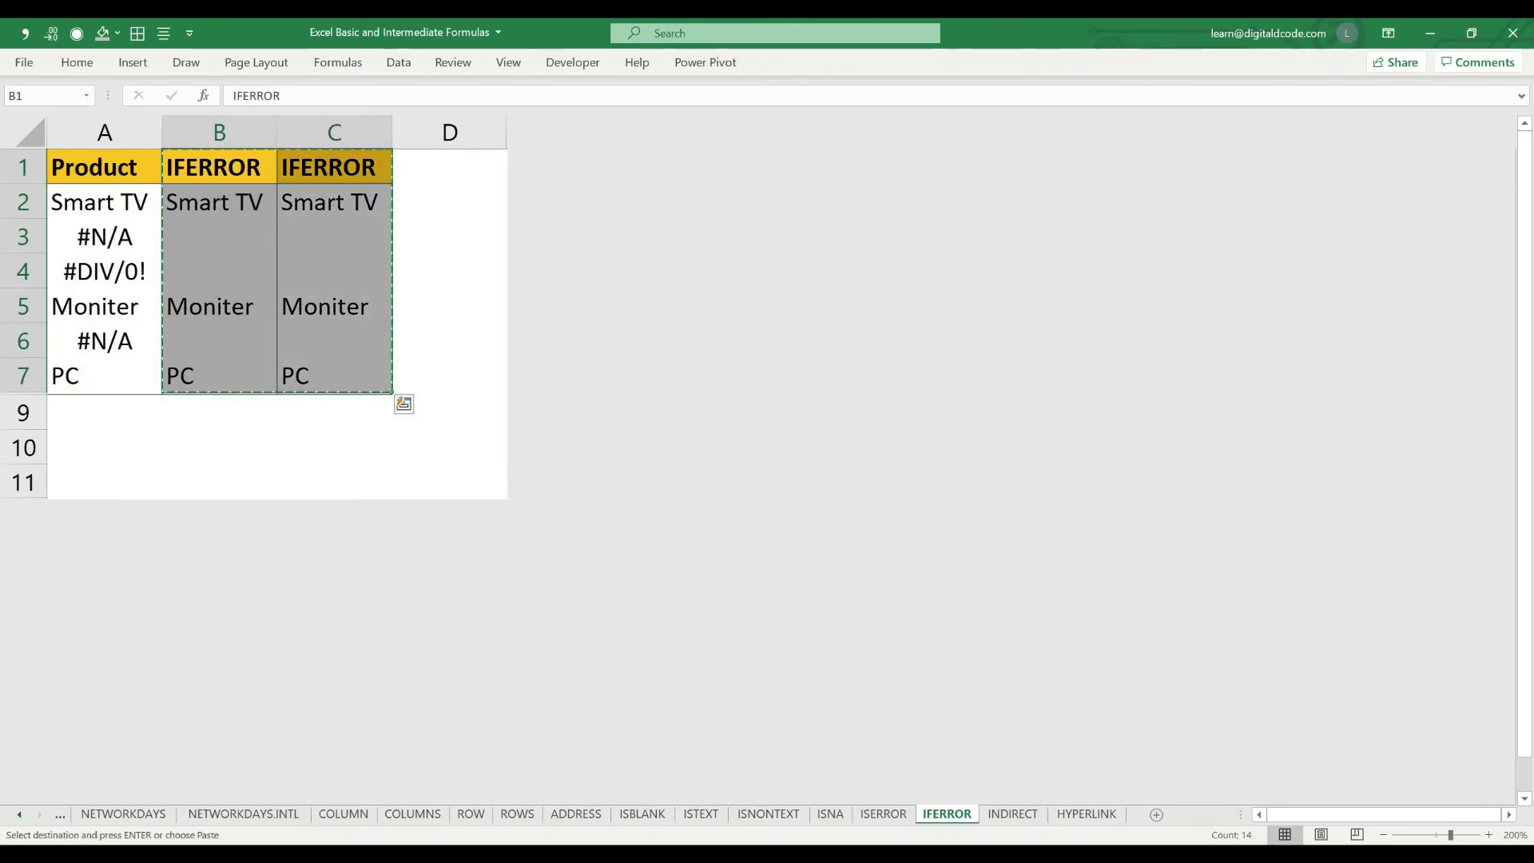
pyautogui.press('Right')
pyautogui.hotkey('ctrl', 'v')
# Copy the Product column A1:A7 into the empty range B1:B7
pyautogui.press('Left')
pyautogui.press('Left')
pyautogui.hotkey('ctrl', 'shift', 'Down')
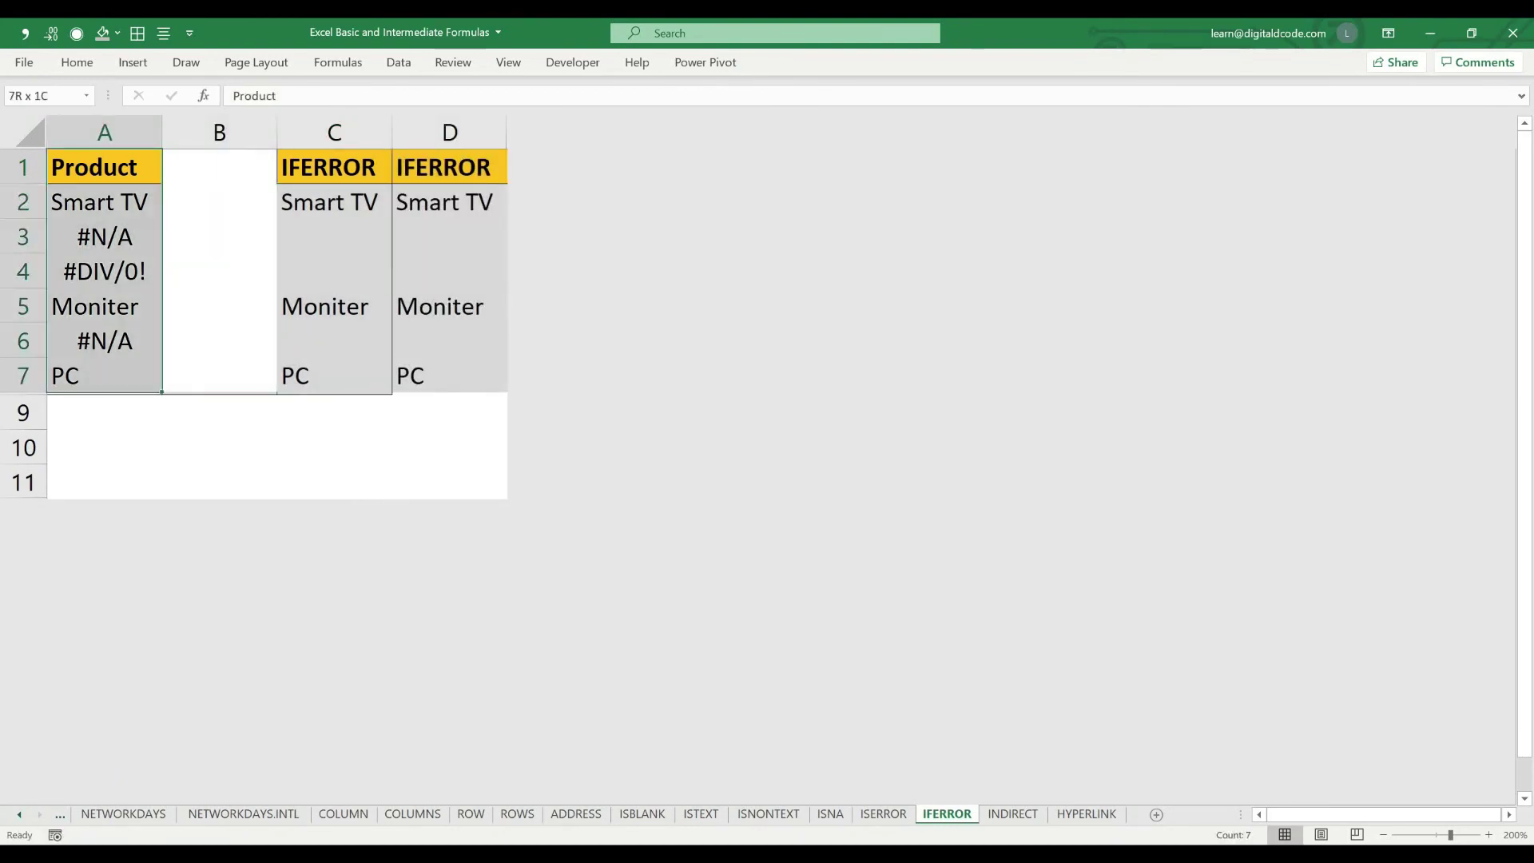
pyautogui.hotkey('ctrl', 'c')
pyautogui.press('Right')
pyautogui.hotkey('ctrl', 'v')
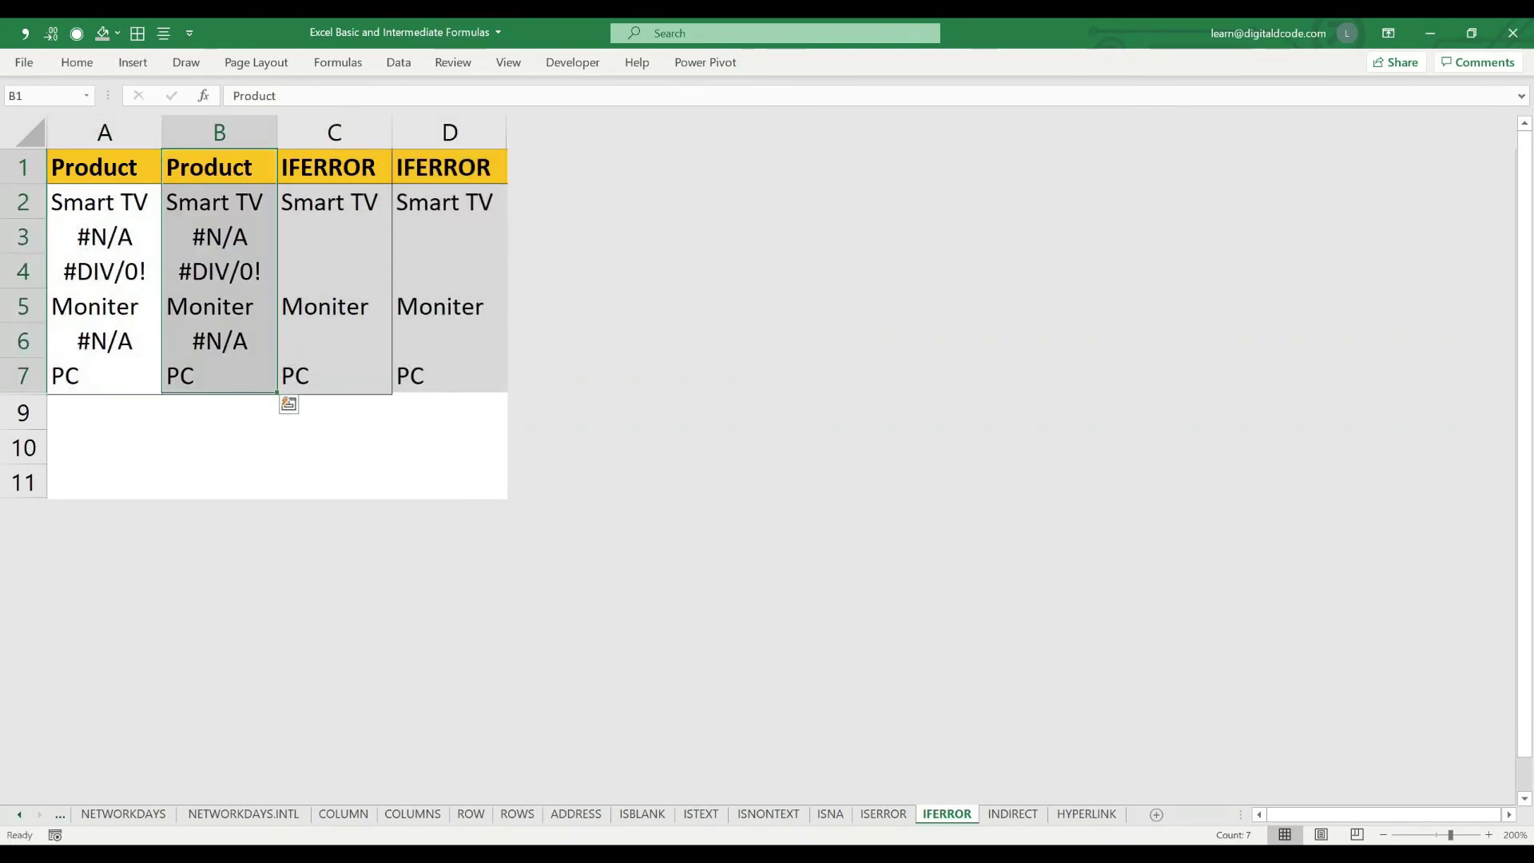
# Replace the product names in column B with numbers: 54545 in B2, 2658 in B3, 547 in B5 and 6987 in B7
pyautogui.press('Down')
pyautogui.write('54545')
pyautogui.press('Return')
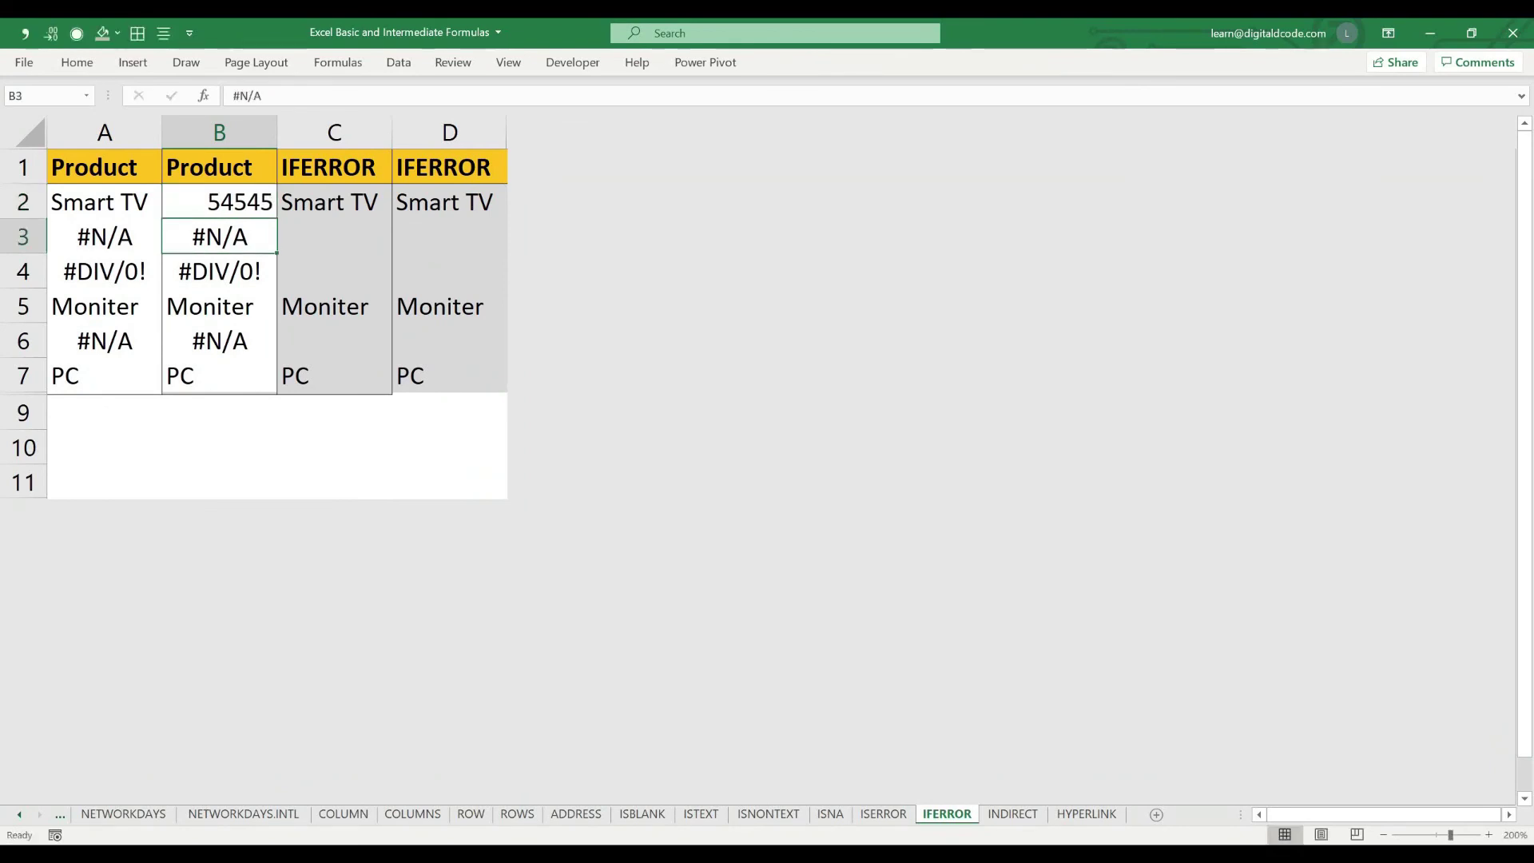
pyautogui.write('2658')
pyautogui.press('Return')
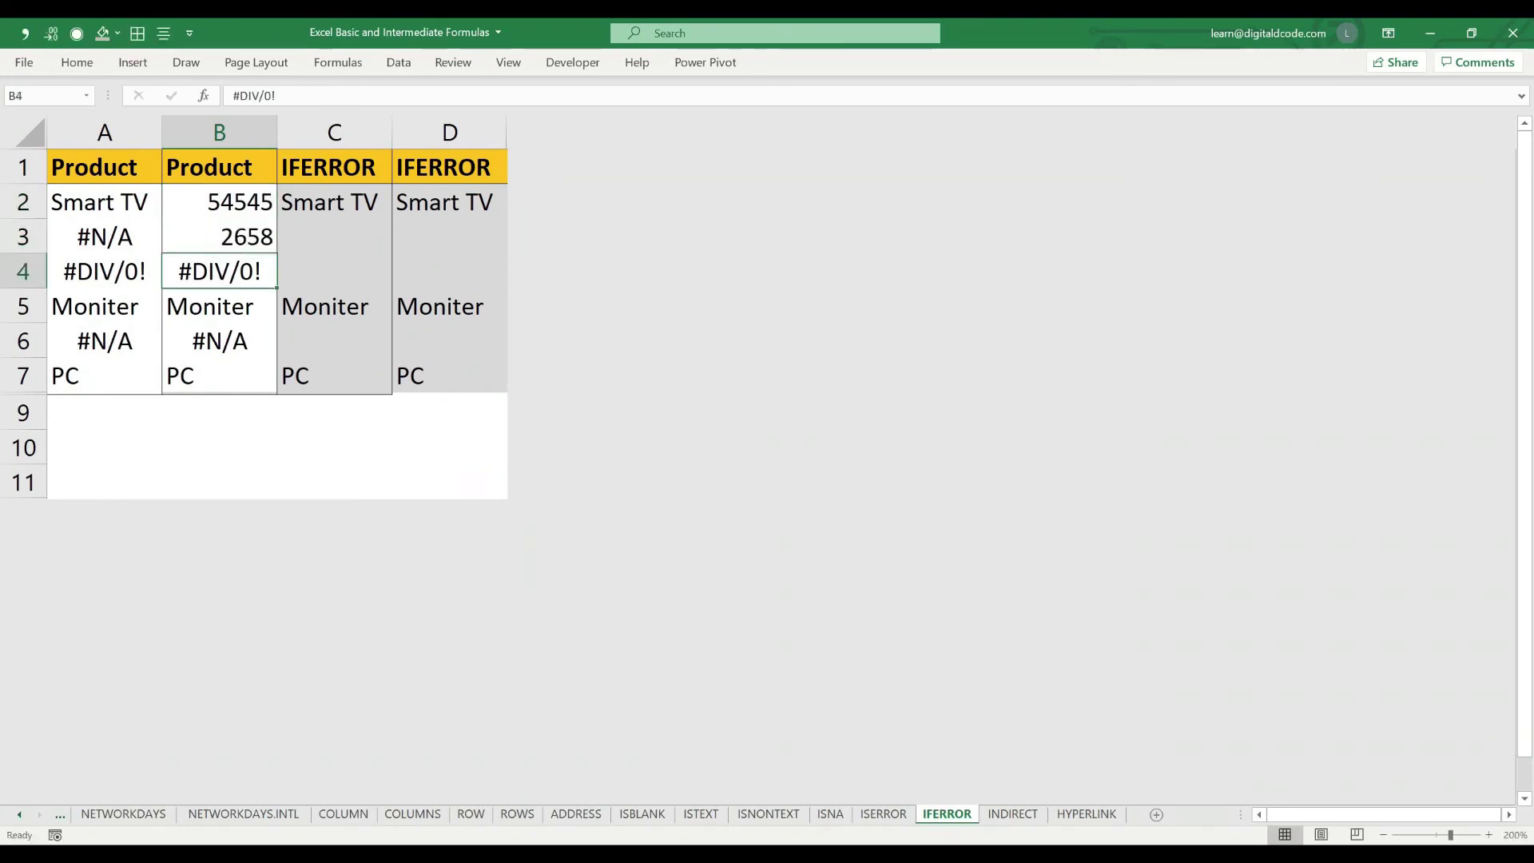
pyautogui.press('Down')
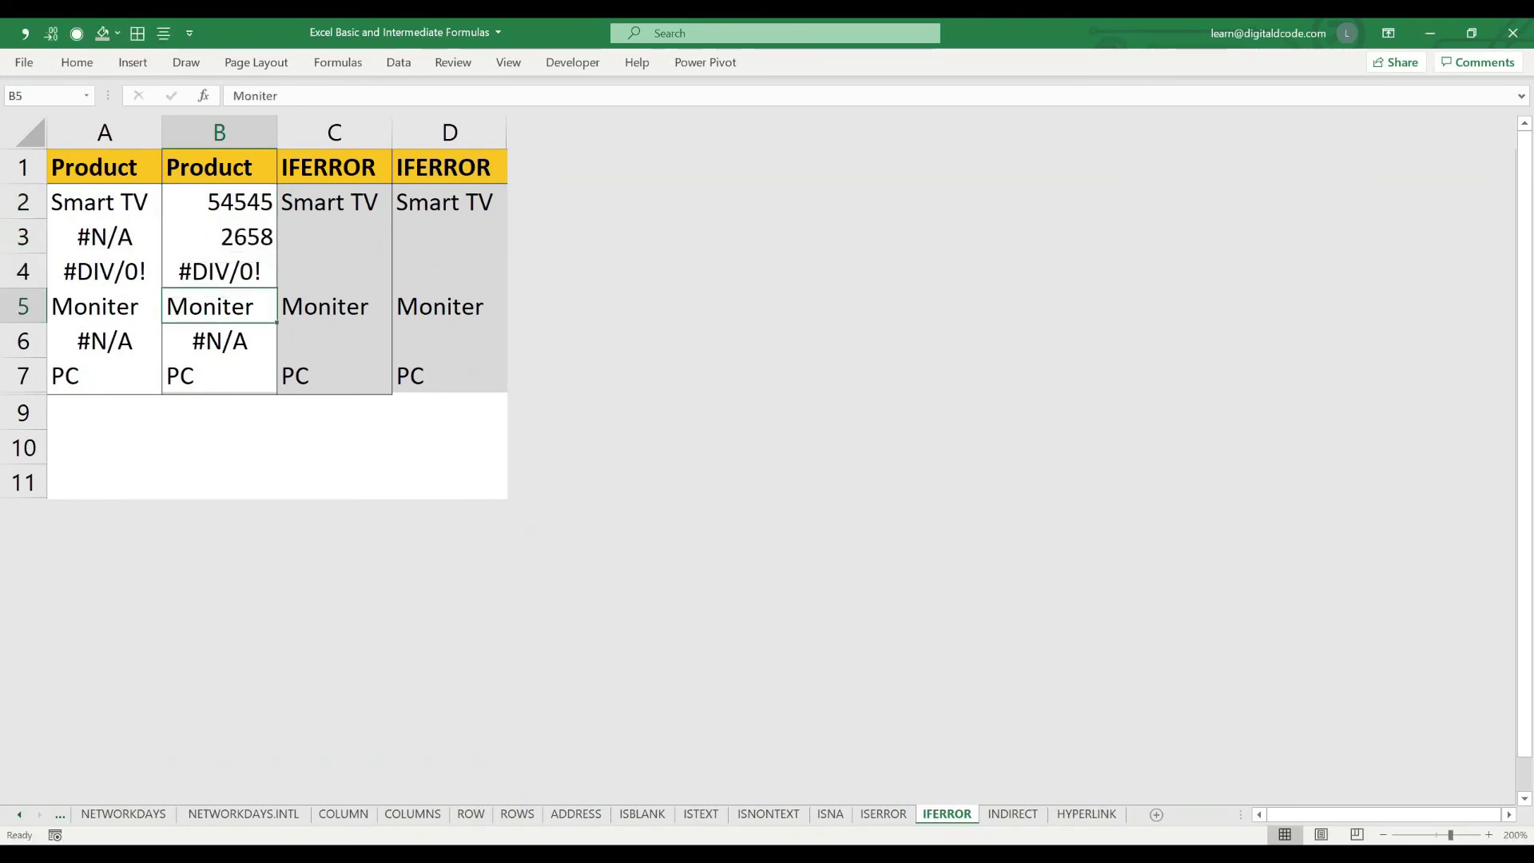
pyautogui.write('547')
pyautogui.press('Return')
pyautogui.press('Down')
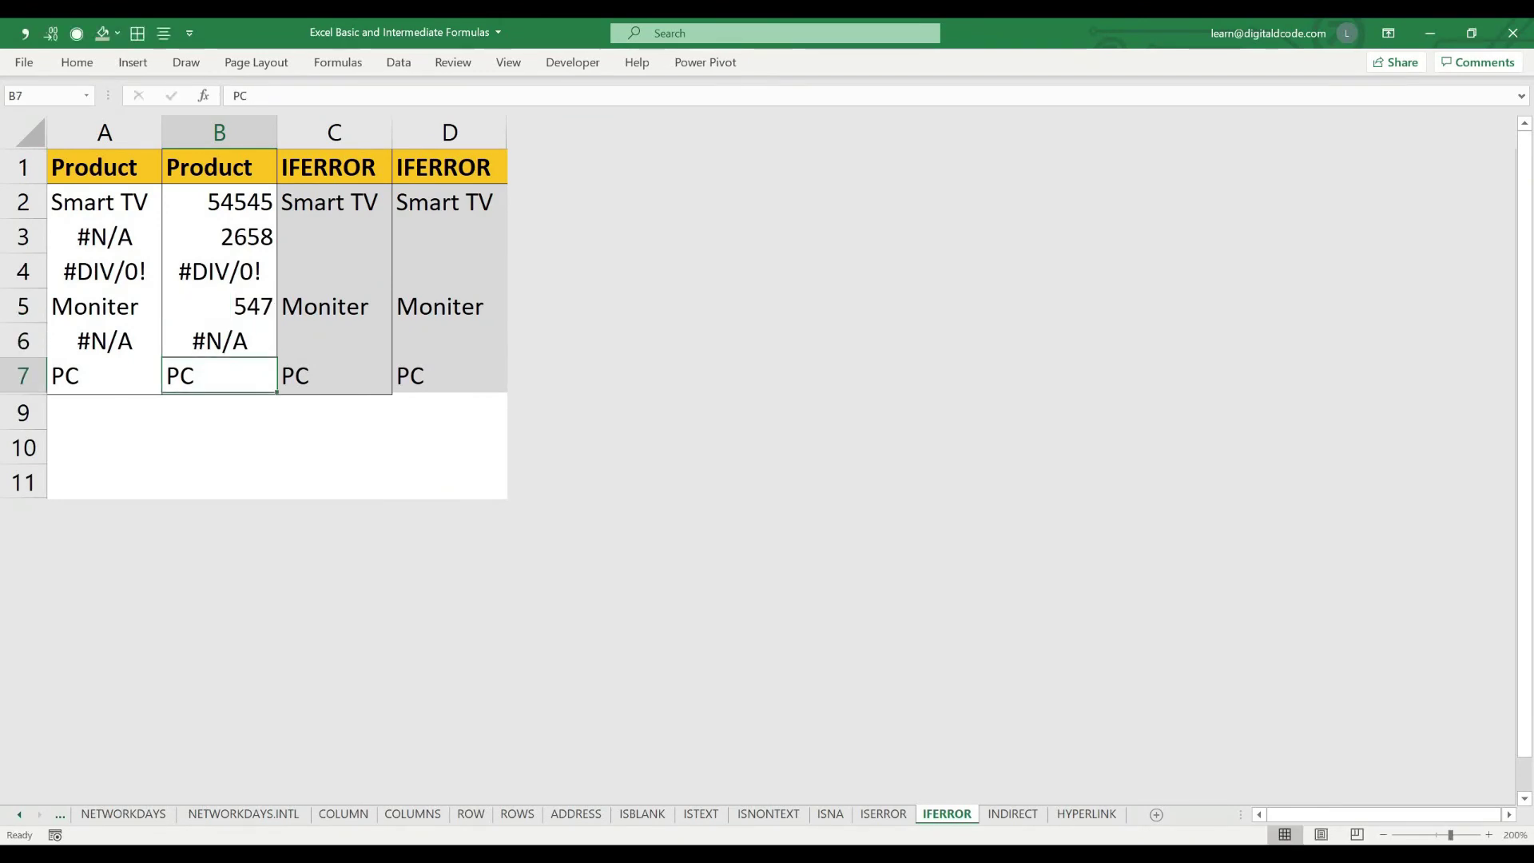
pyautogui.write('6987')
pyautogui.press('Return')
# Check which cell the IFERROR formula in D2 refers to
pyautogui.press('Up')
pyautogui.press('Up')
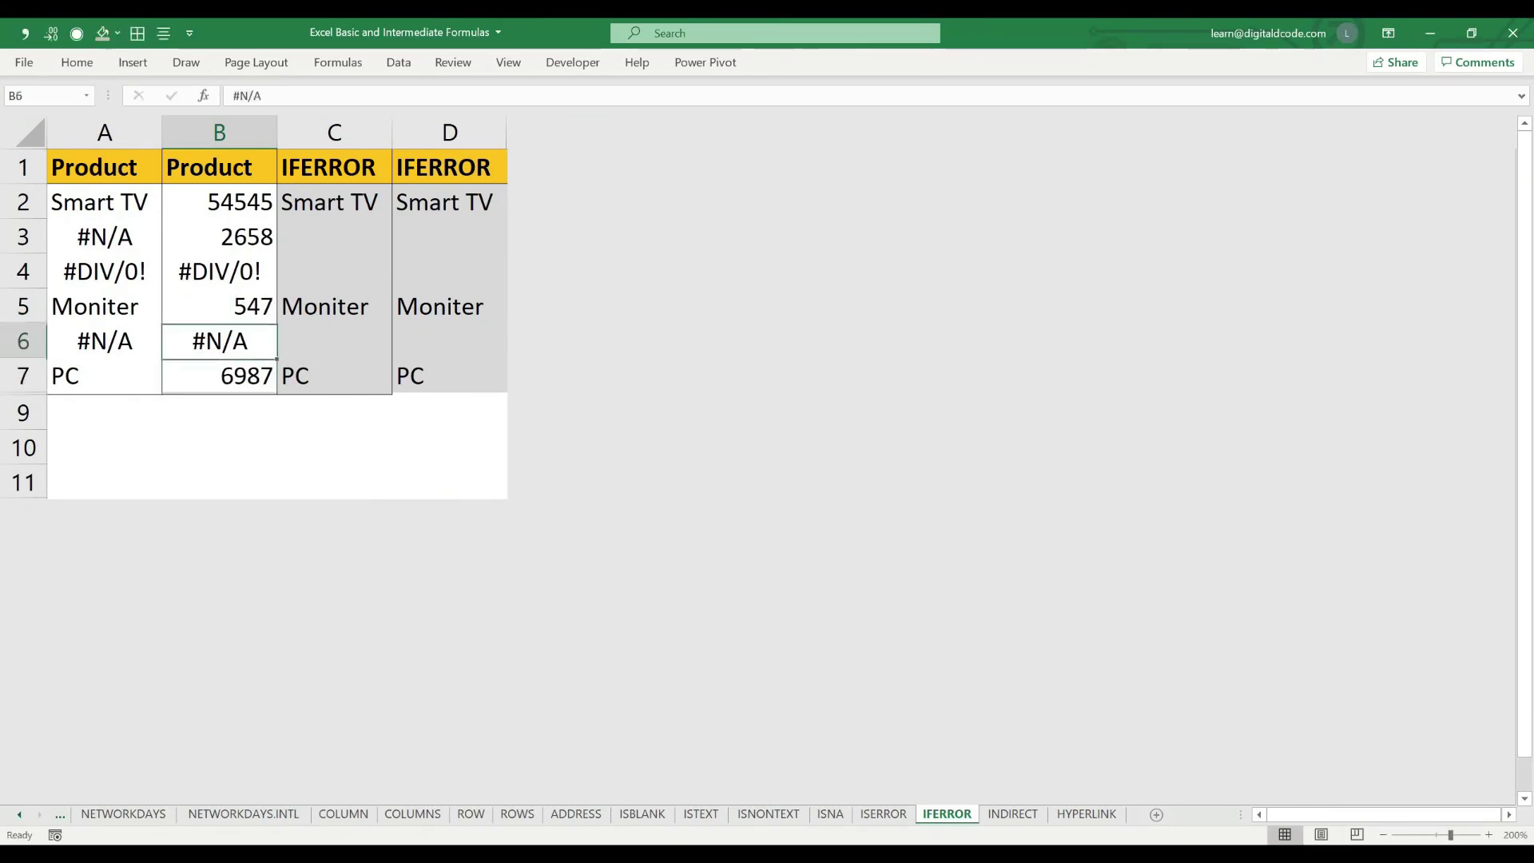
pyautogui.press('Up')
pyautogui.press('Up')
pyautogui.press('Up')
pyautogui.press('Up')
pyautogui.press('Right')
pyautogui.press('Right')
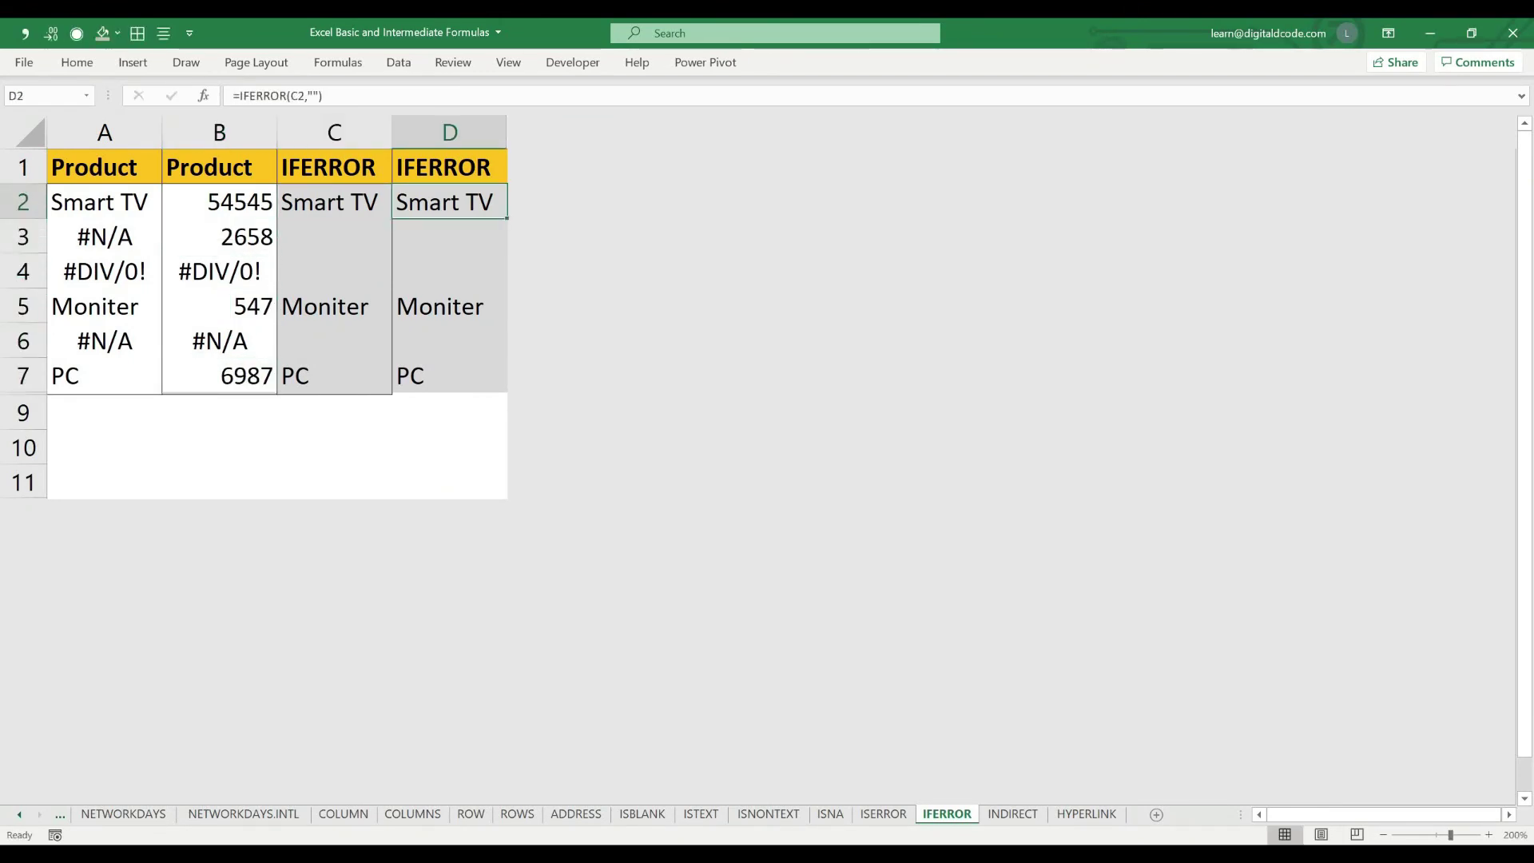
# Enter the formula =SUM(B2:B7) in cell B10 and check the range it adds up
pyautogui.press('Left')
pyautogui.press('Left')
pyautogui.press('Down')
pyautogui.press('Down')
pyautogui.press('Down')
pyautogui.press('Down')
pyautogui.press('Down')
pyautogui.press('Down')
pyautogui.press('Down')
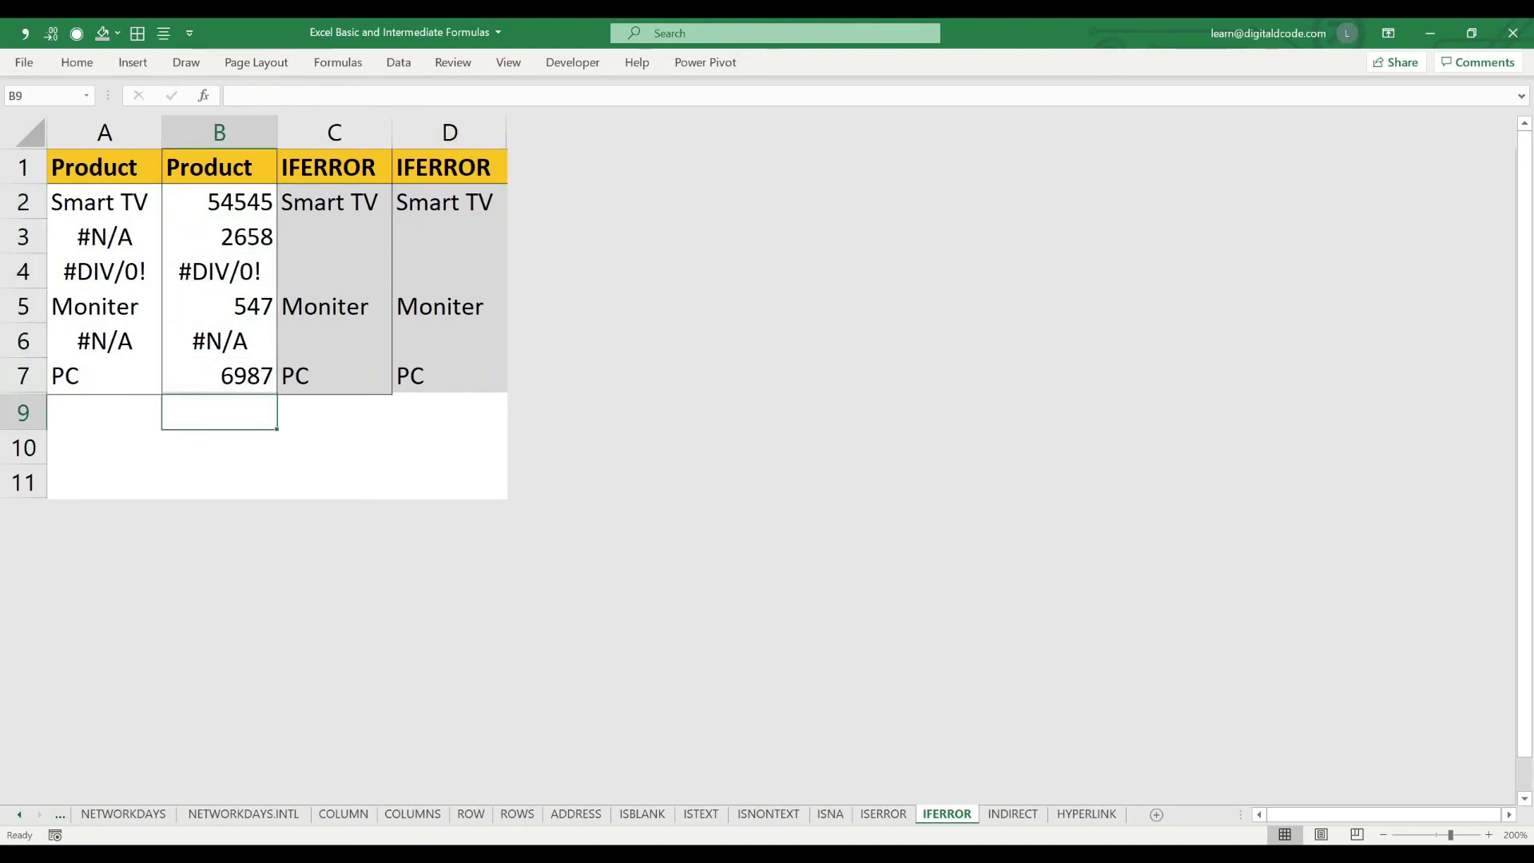
pyautogui.press('Up')
pyautogui.press('Down')
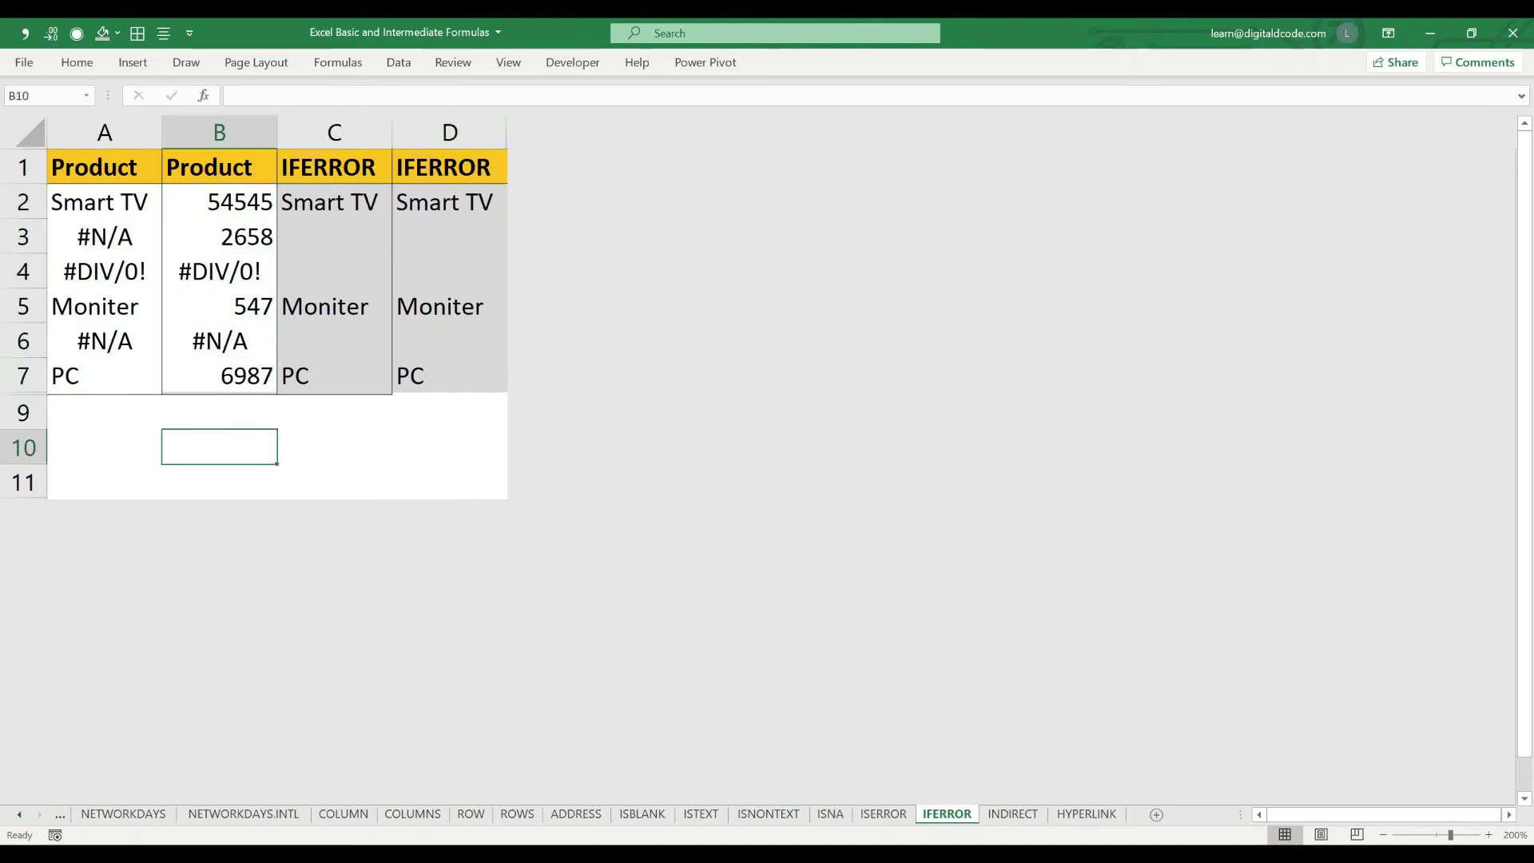
pyautogui.write('=SUM(')
pyautogui.press('Up')
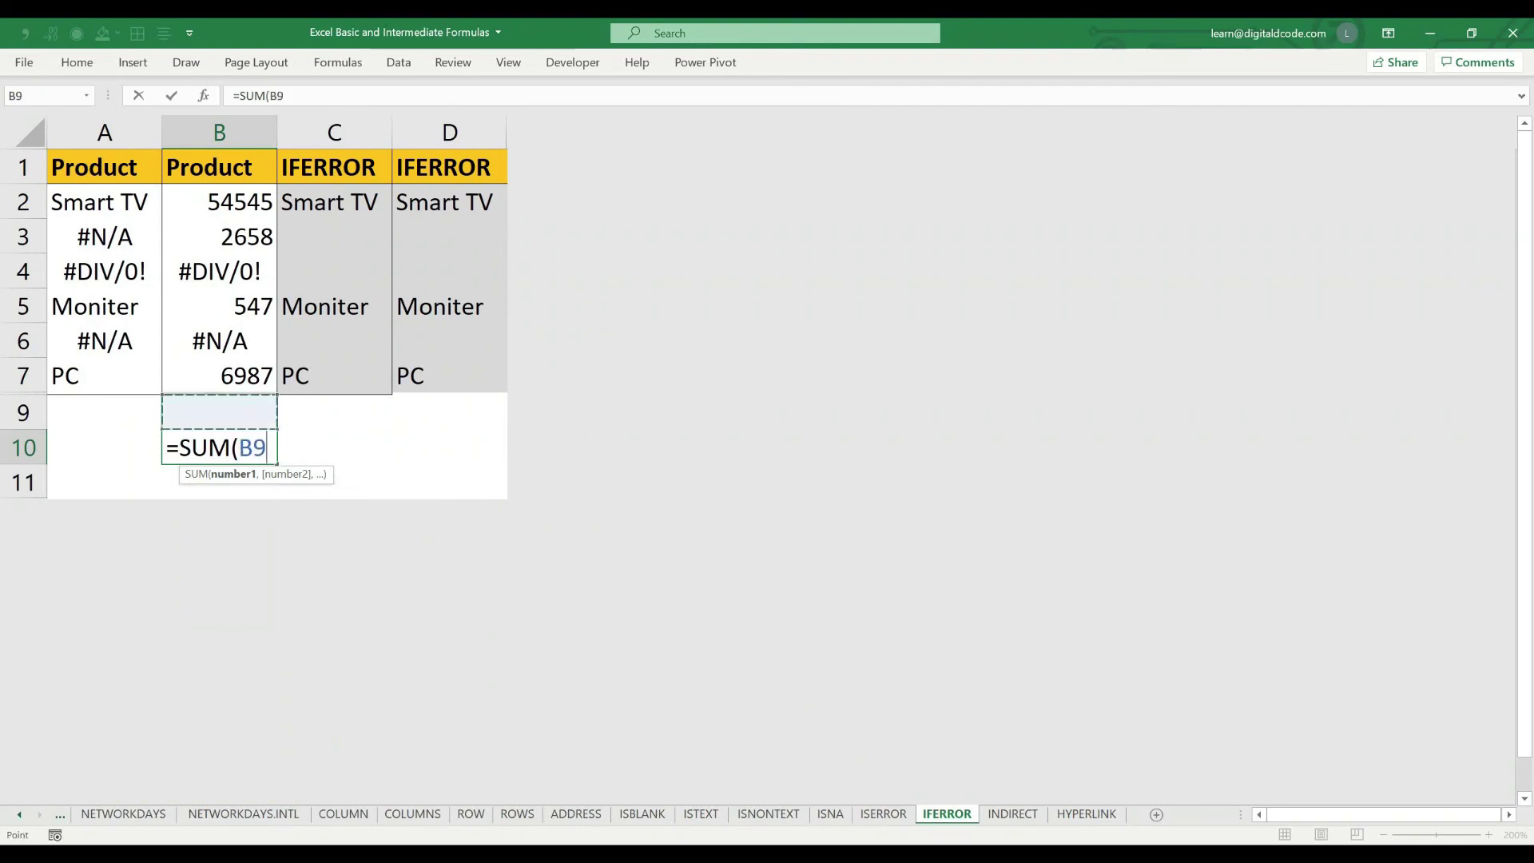
pyautogui.press('Up')
pyautogui.press('Up')
pyautogui.hotkey('shift', 'Up')
pyautogui.hotkey('shift', 'Up')
pyautogui.hotkey('shift', 'Up')
pyautogui.hotkey('shift', 'Up')
pyautogui.hotkey('shift', 'Up')
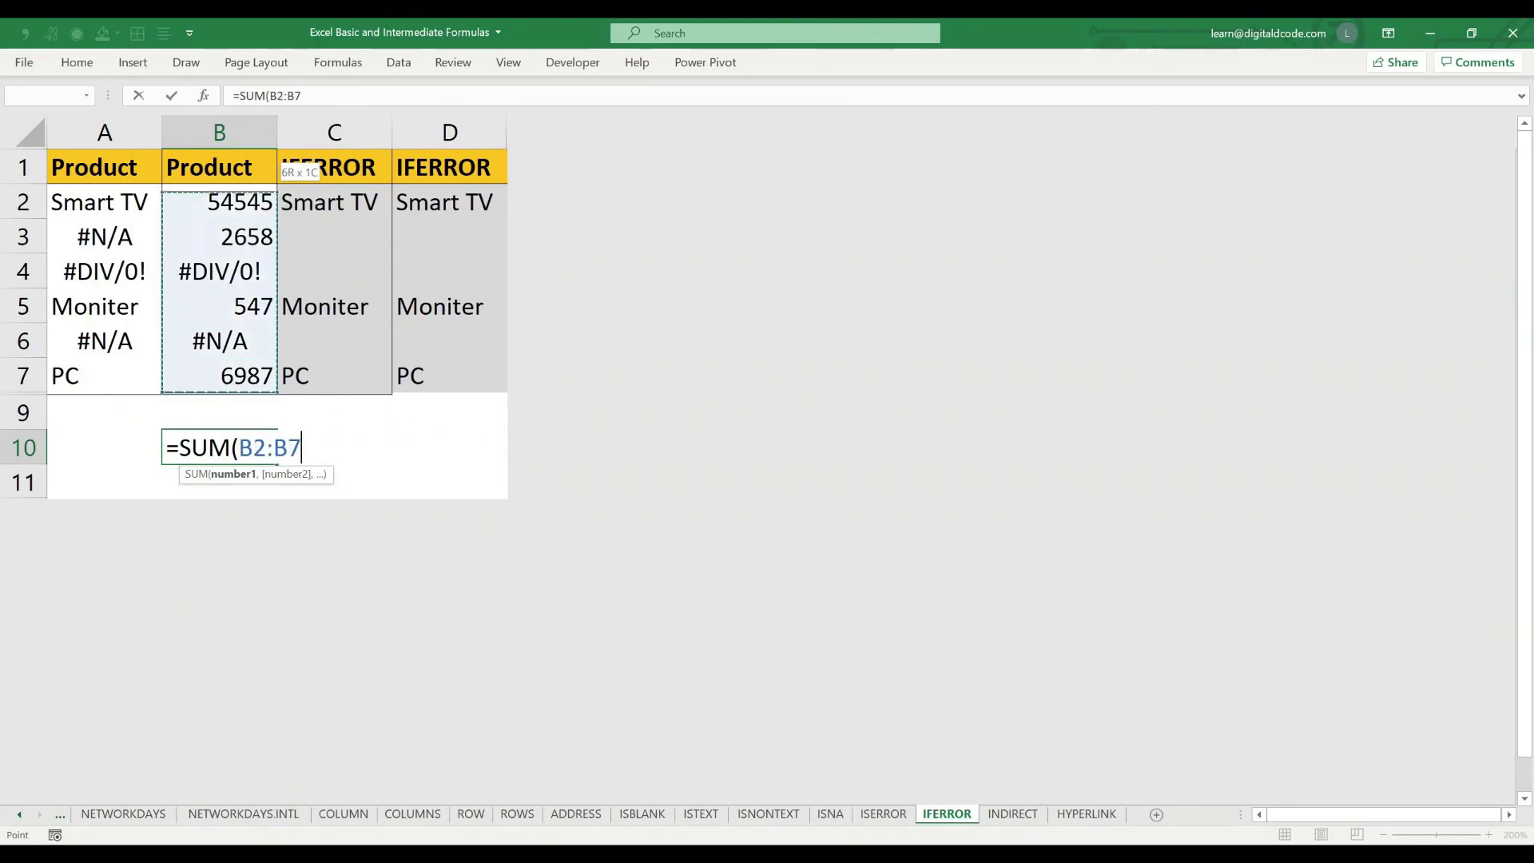
pyautogui.press('Return')
pyautogui.press('Up')
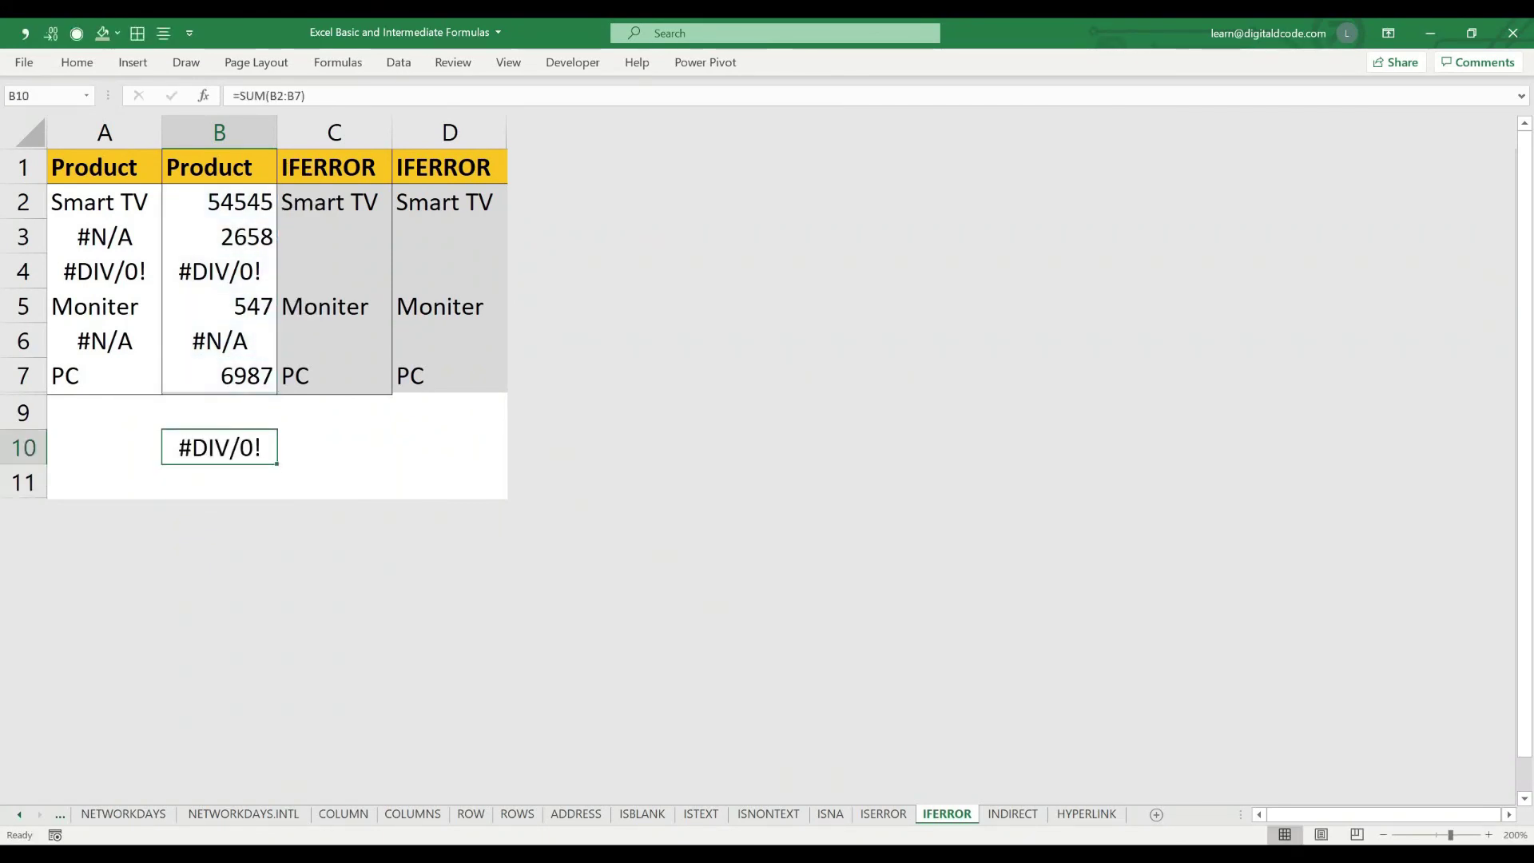
pyautogui.press('F2')
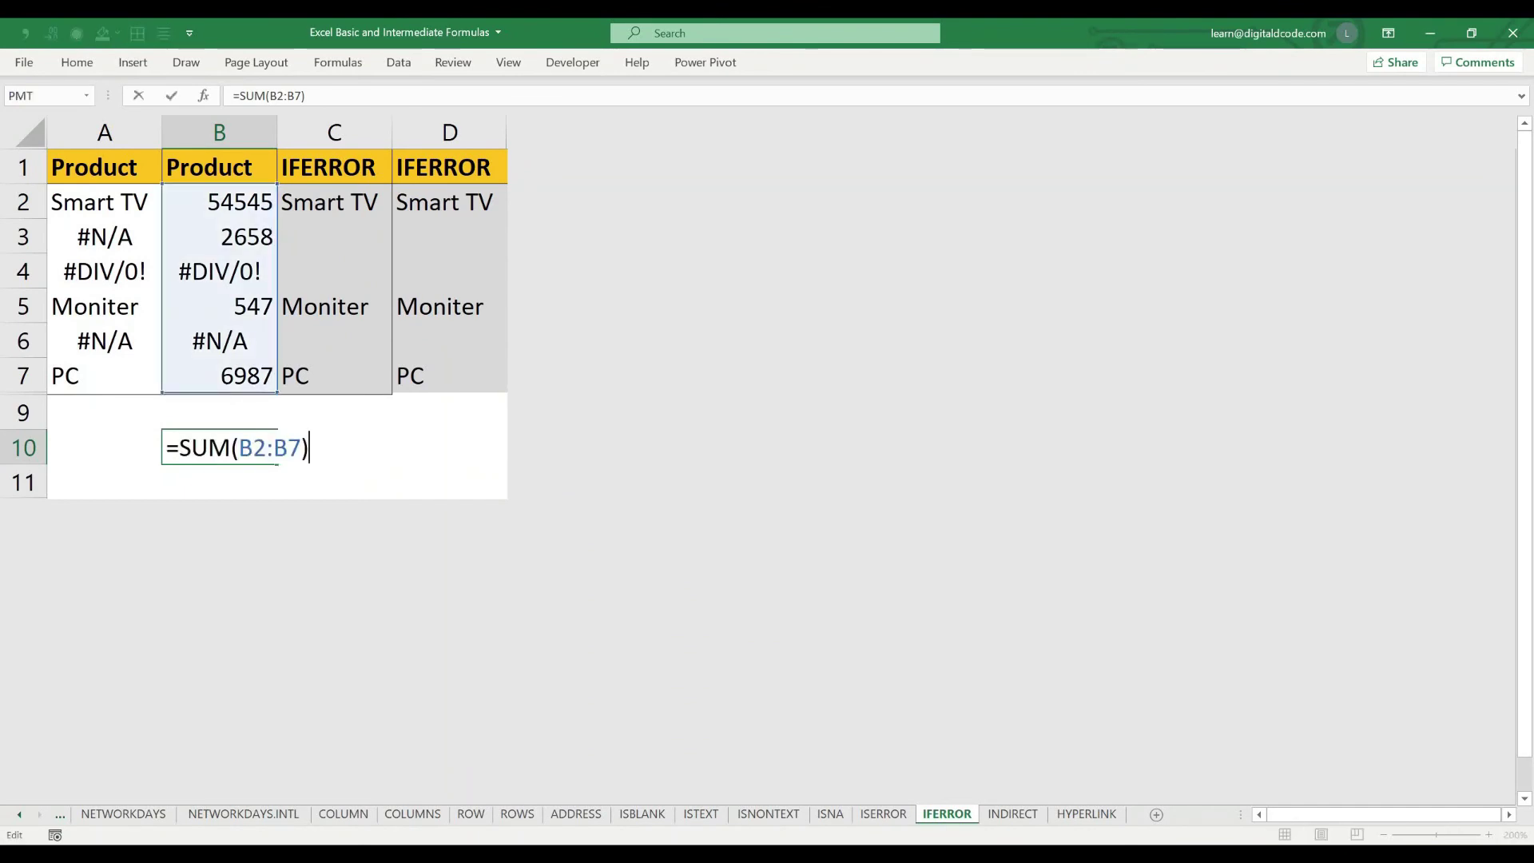
pyautogui.press('Escape')
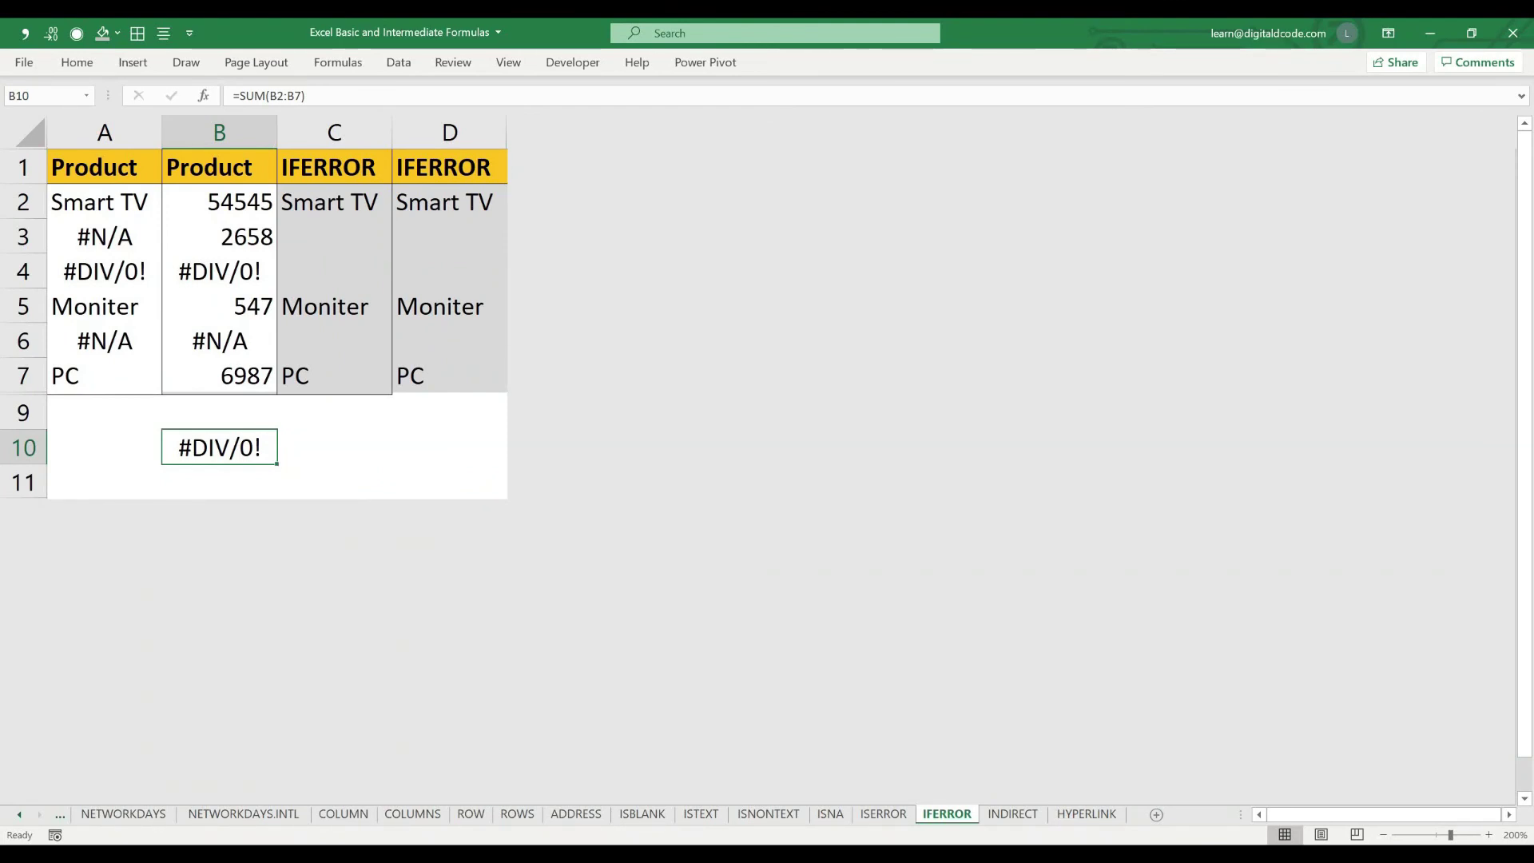
# Inspect the range that the SUM formula in B10 refers to
pyautogui.press('F2')
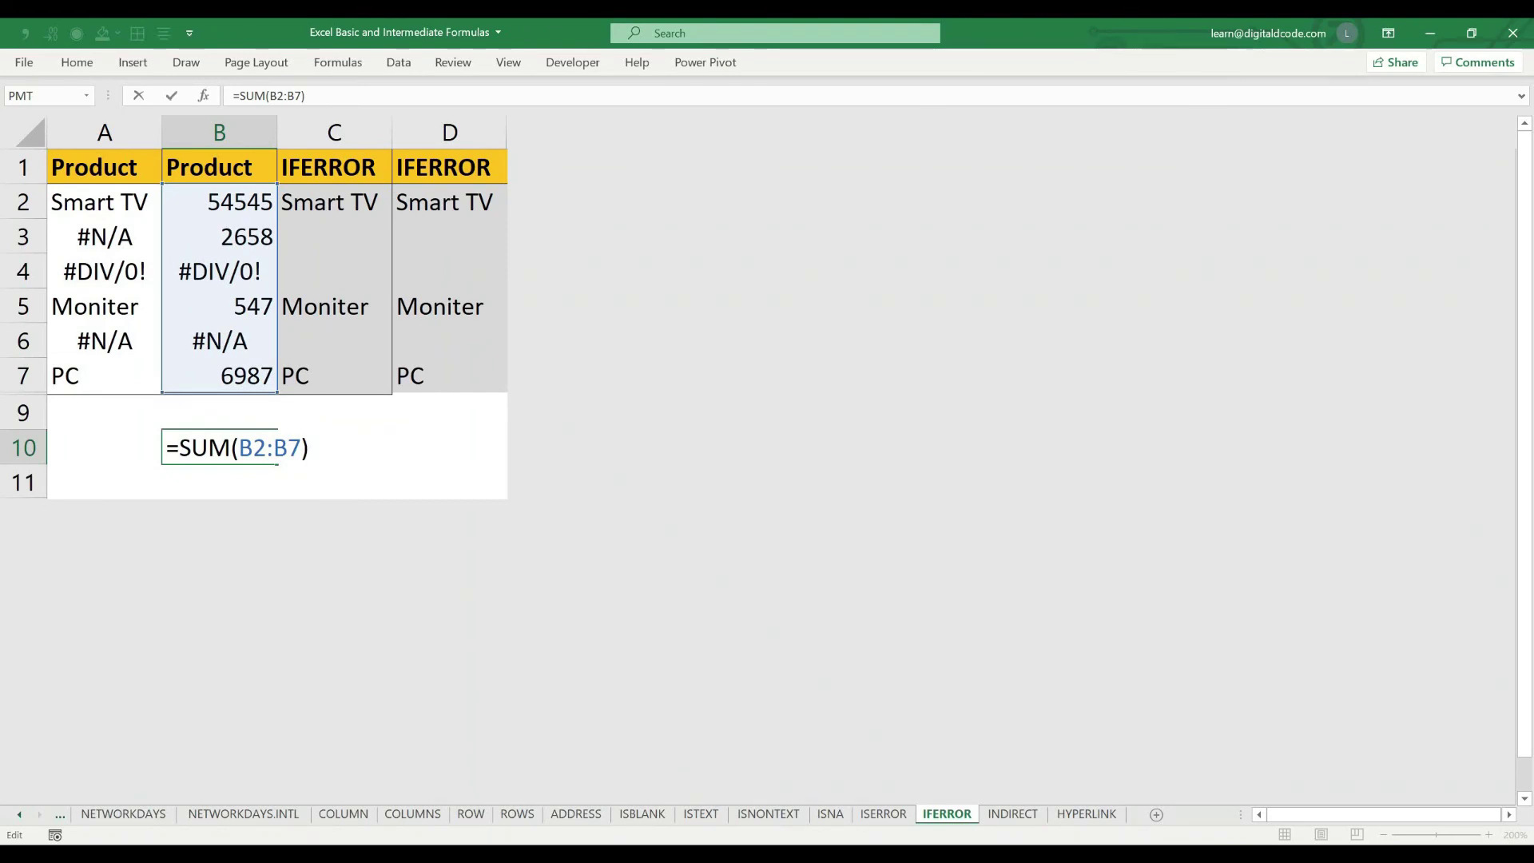
pyautogui.hotkey('ctrl', 'Return')
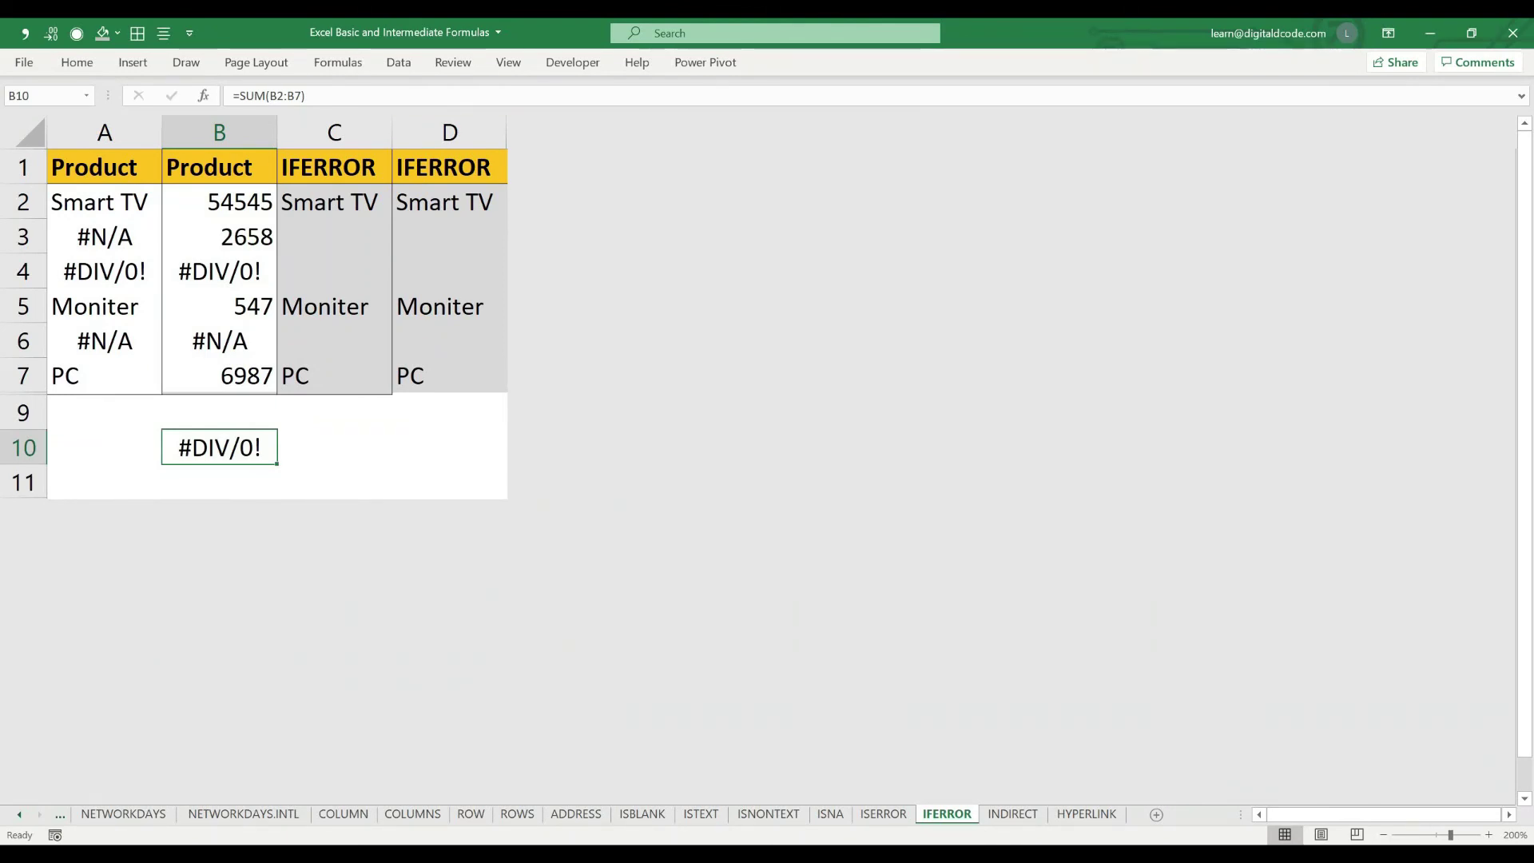
# Replace the formula in D2 with =IFERROR(B2,0) so that errors in column B return zero
pyautogui.click(449, 203)
pyautogui.write('=')
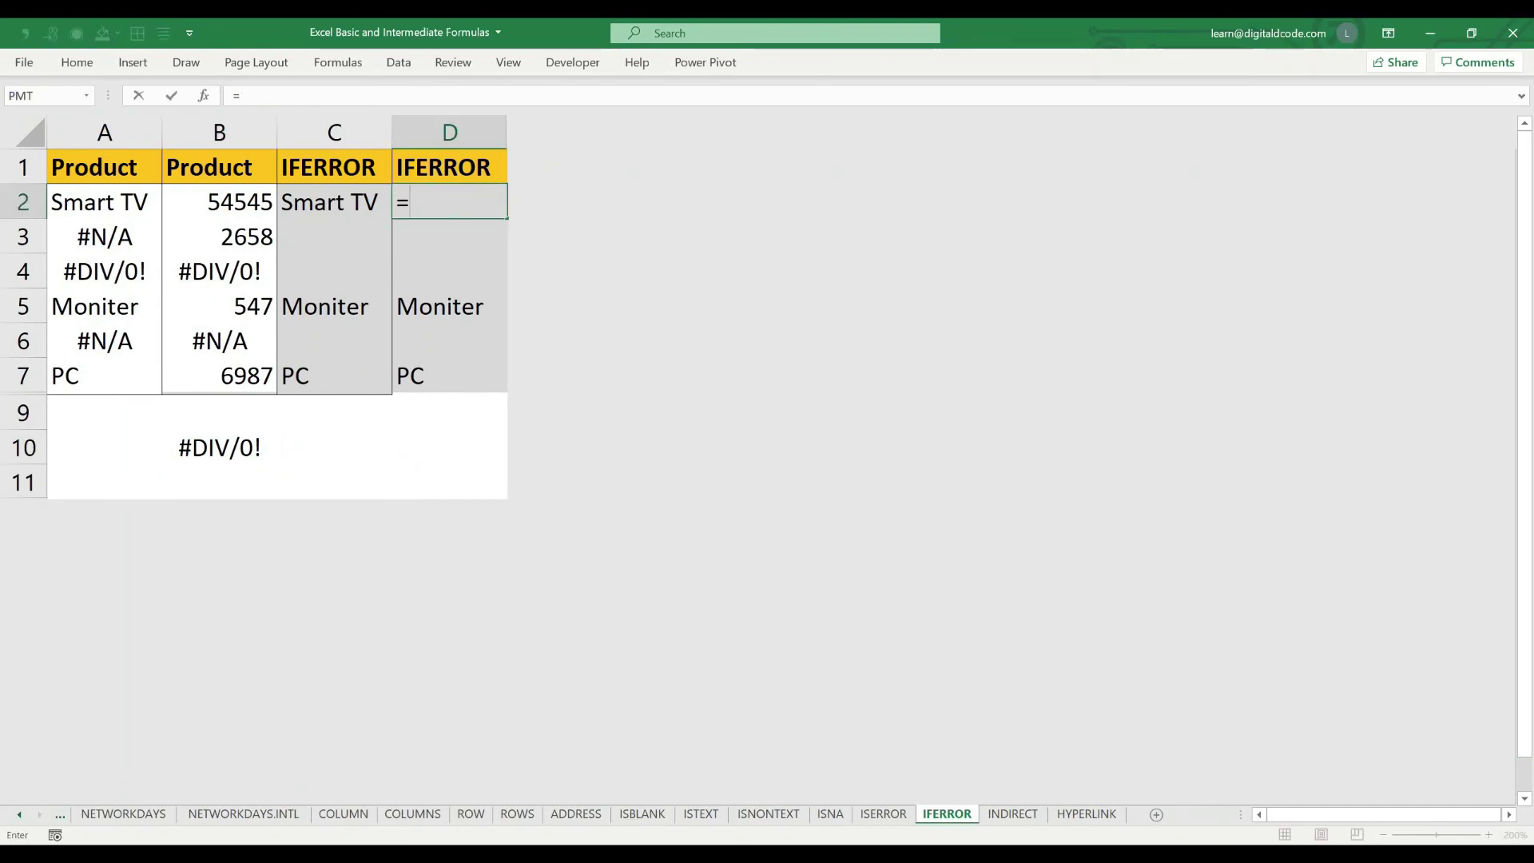
pyautogui.write('IF')
pyautogui.press('Down')
pyautogui.press('Tab')
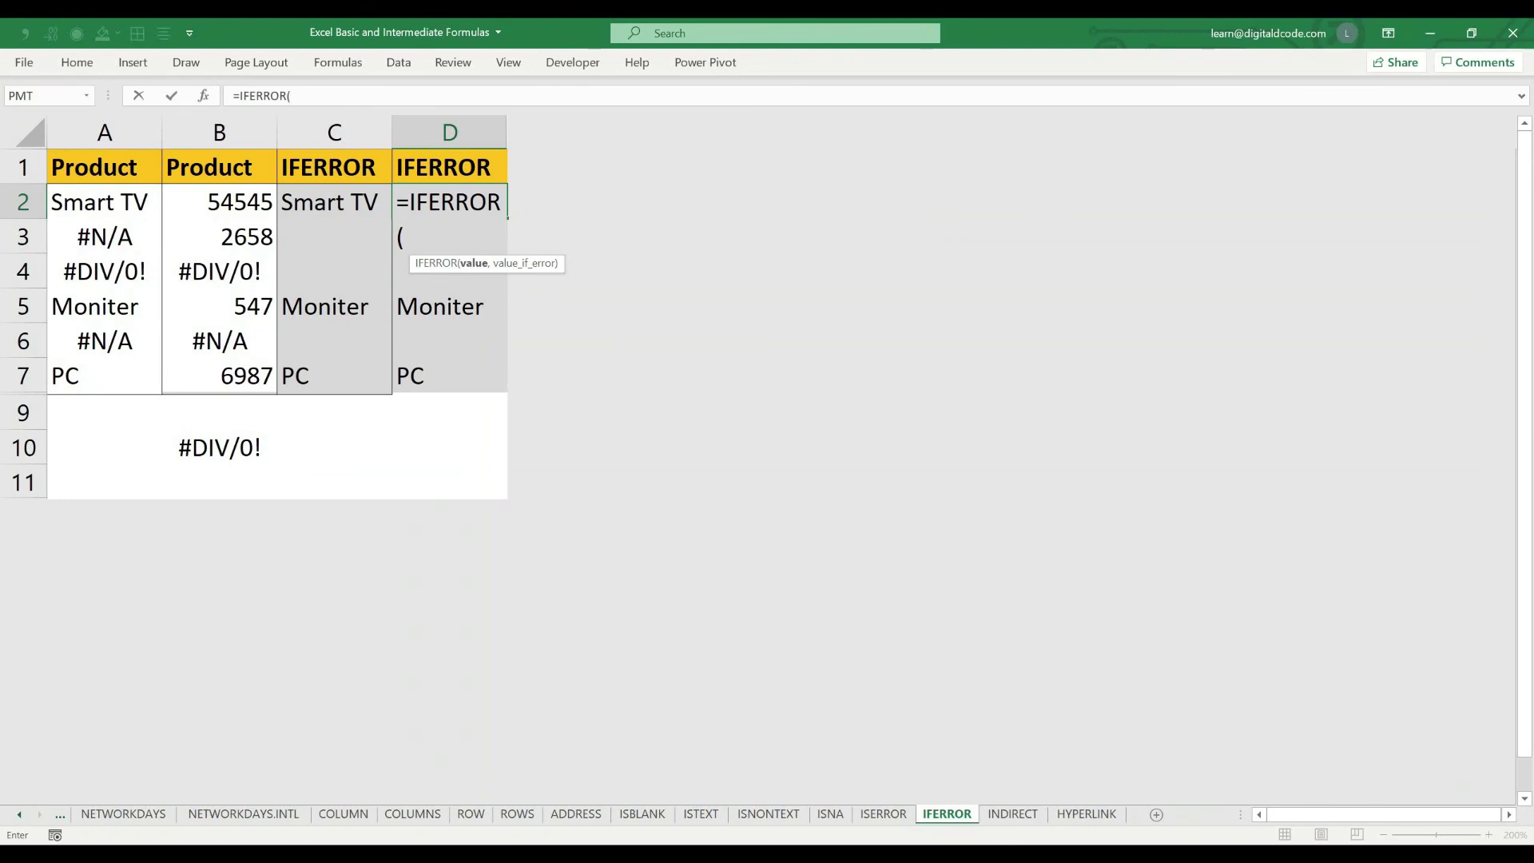
pyautogui.click(219, 202)
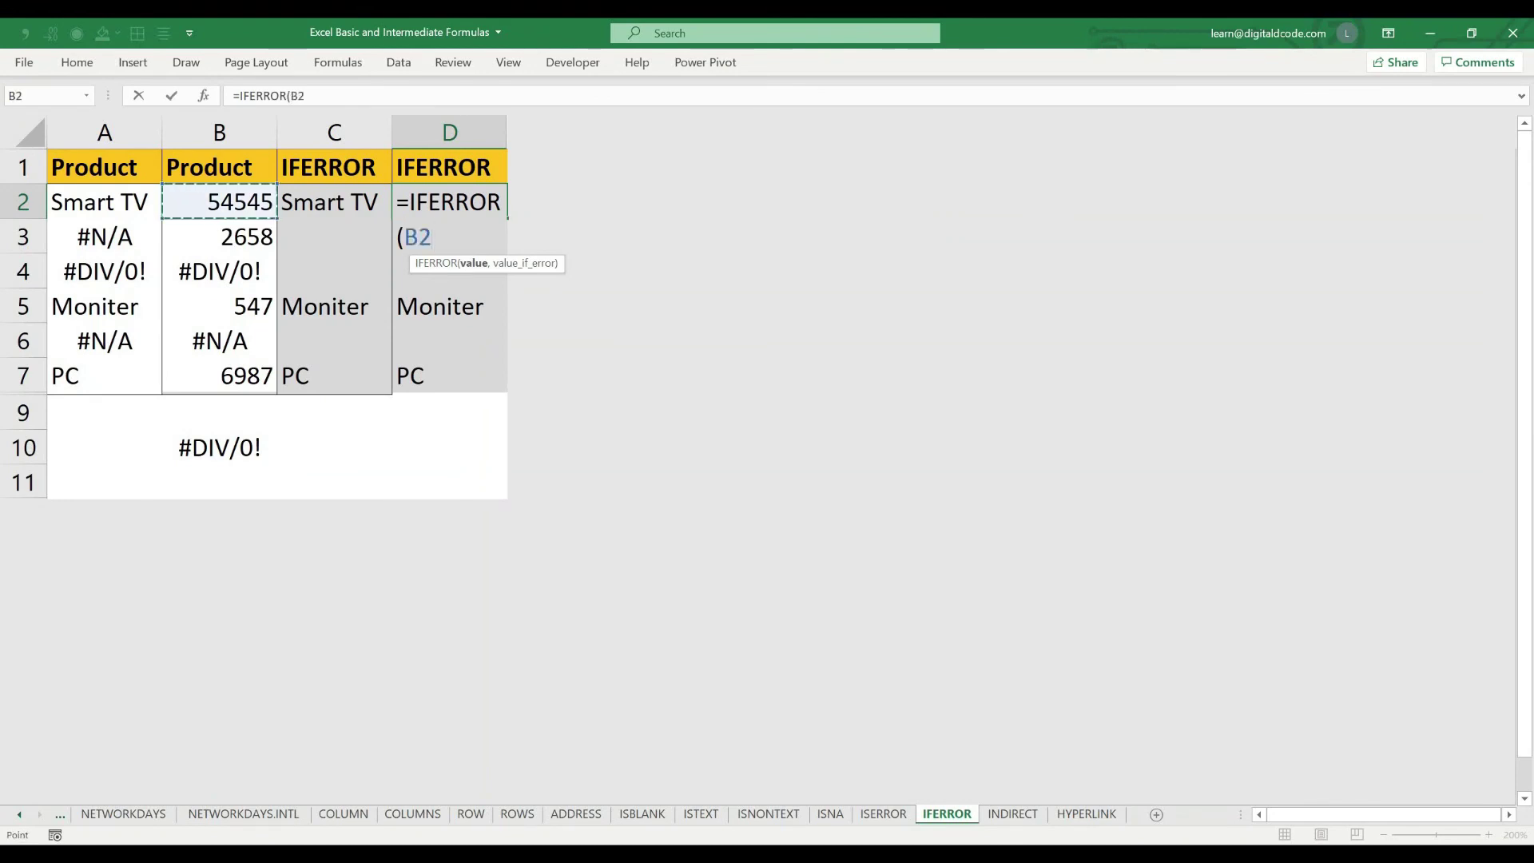
pyautogui.write(',0')
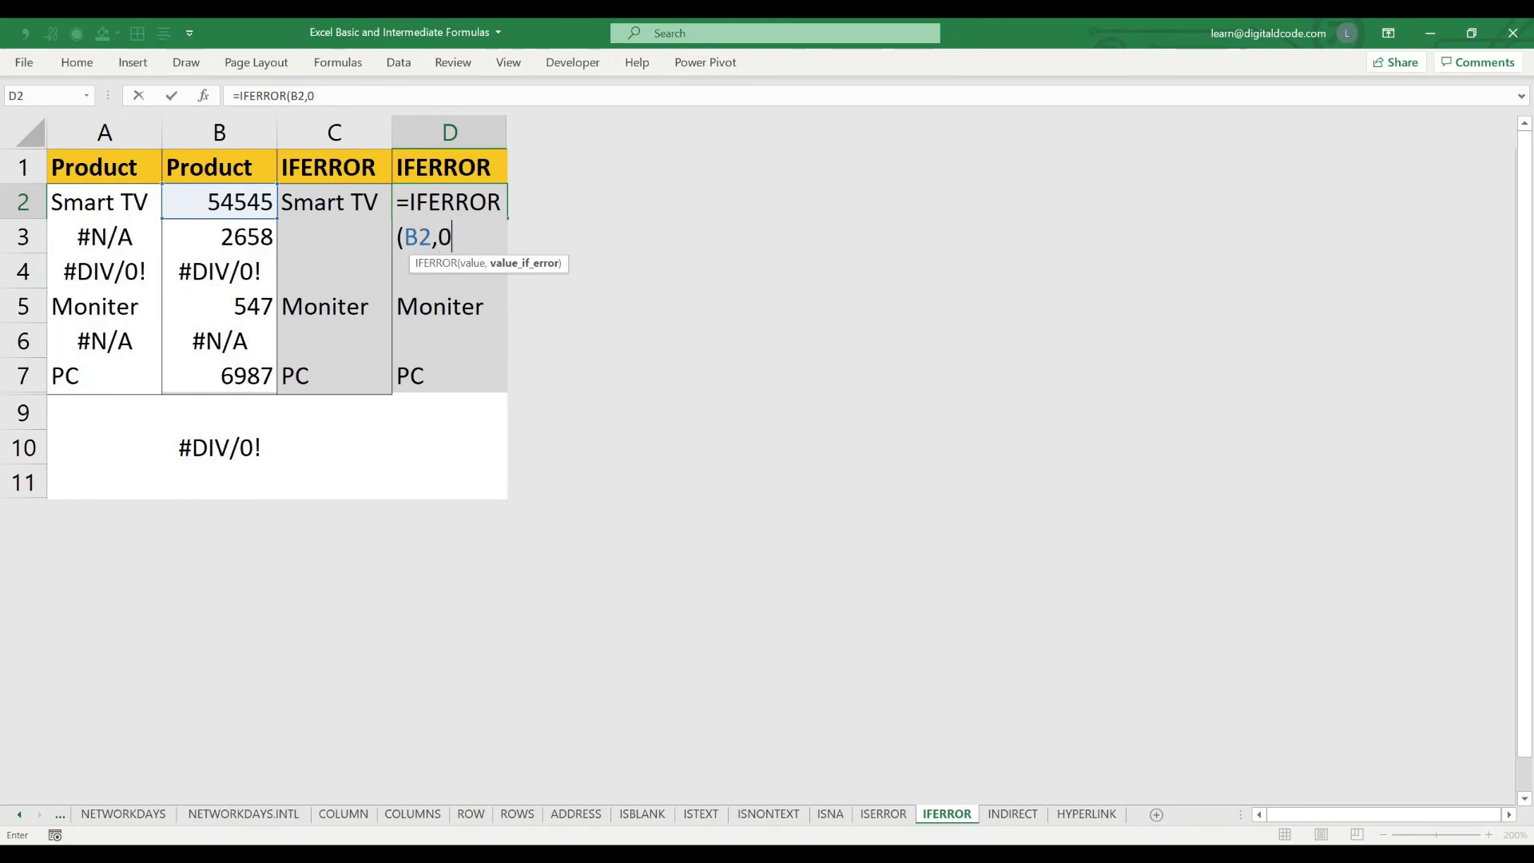
pyautogui.write(')')
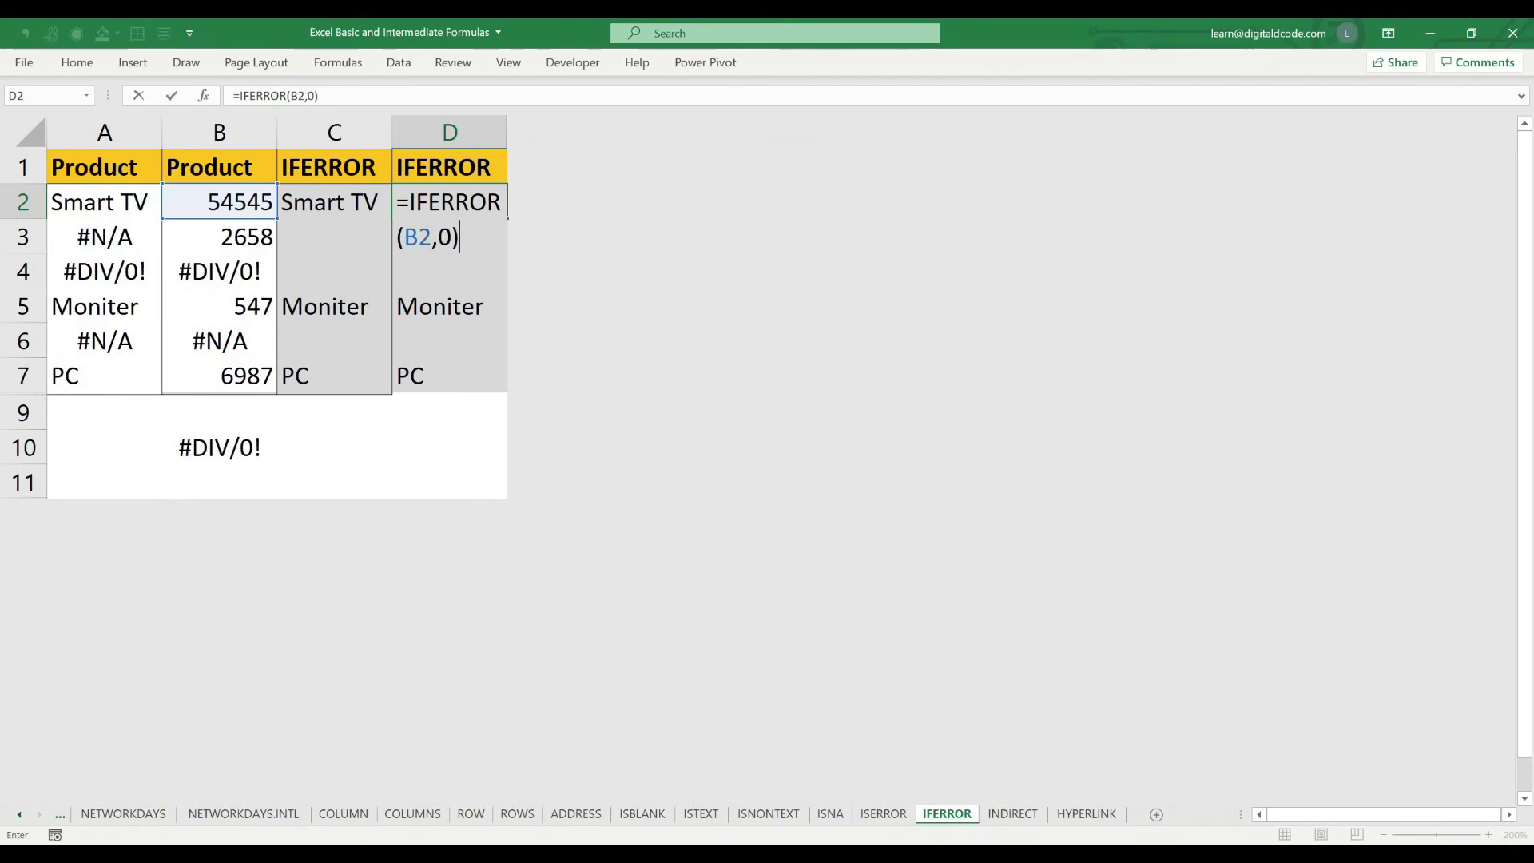
pyautogui.press('Return')
# Copy the IFERROR formula from D2 down through D7
pyautogui.press('Up')
pyautogui.hotkey('ctrl', 'c')
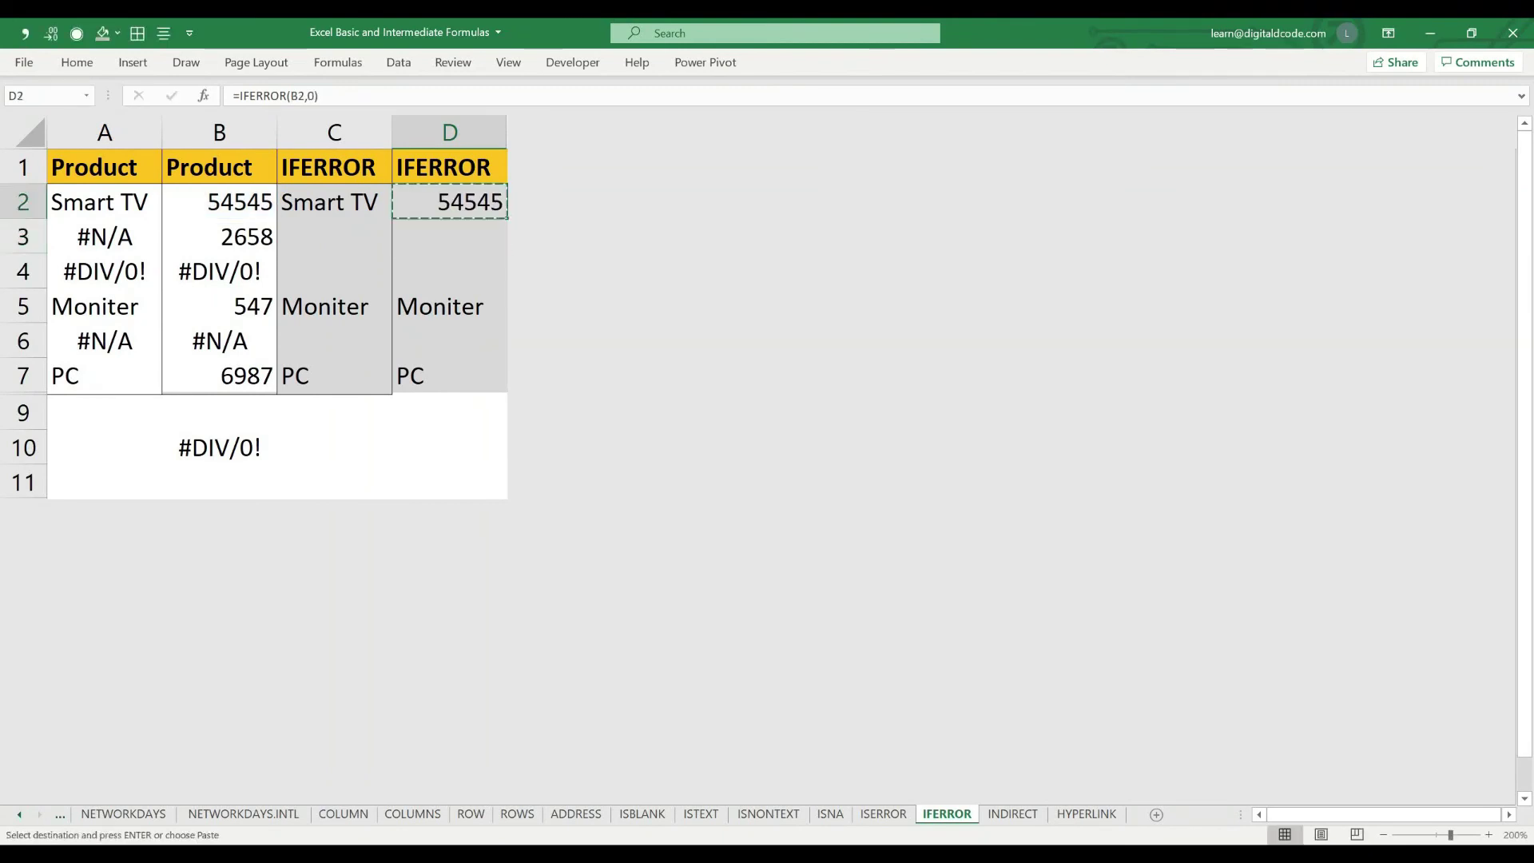
pyautogui.hotkey('shift', 'Down')
pyautogui.hotkey('shift', 'Down')
pyautogui.hotkey('shift', 'Down')
pyautogui.hotkey('shift', 'Down')
pyautogui.hotkey('shift', 'Down')
pyautogui.press('Return')
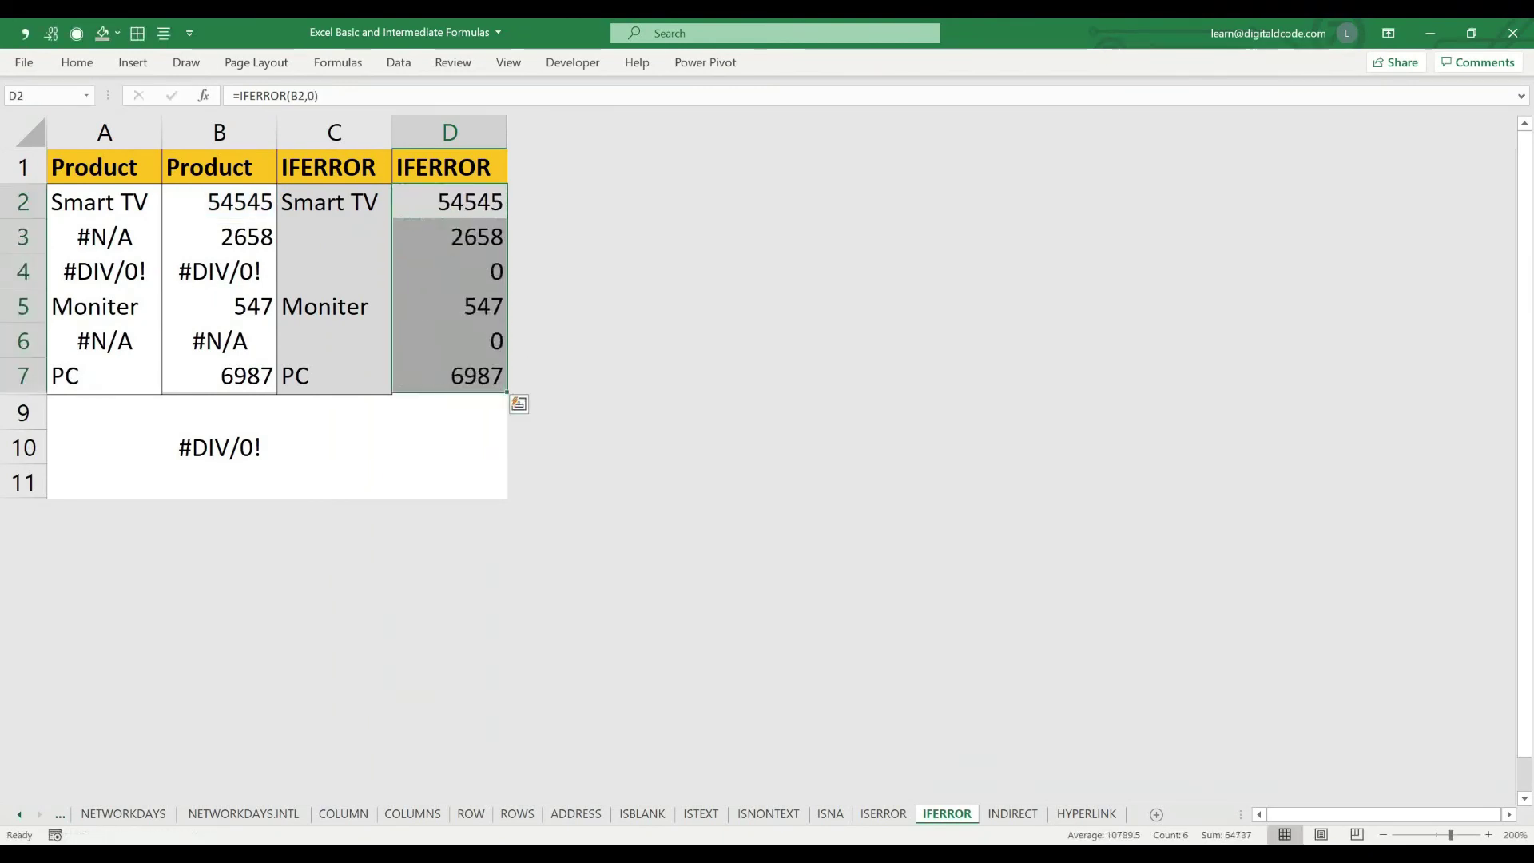
# Copy the SUM formula from B10 to D10 so it adds up D2:D7
pyautogui.press('Down')
pyautogui.press('Down')
pyautogui.press('Down')
pyautogui.press('Down')
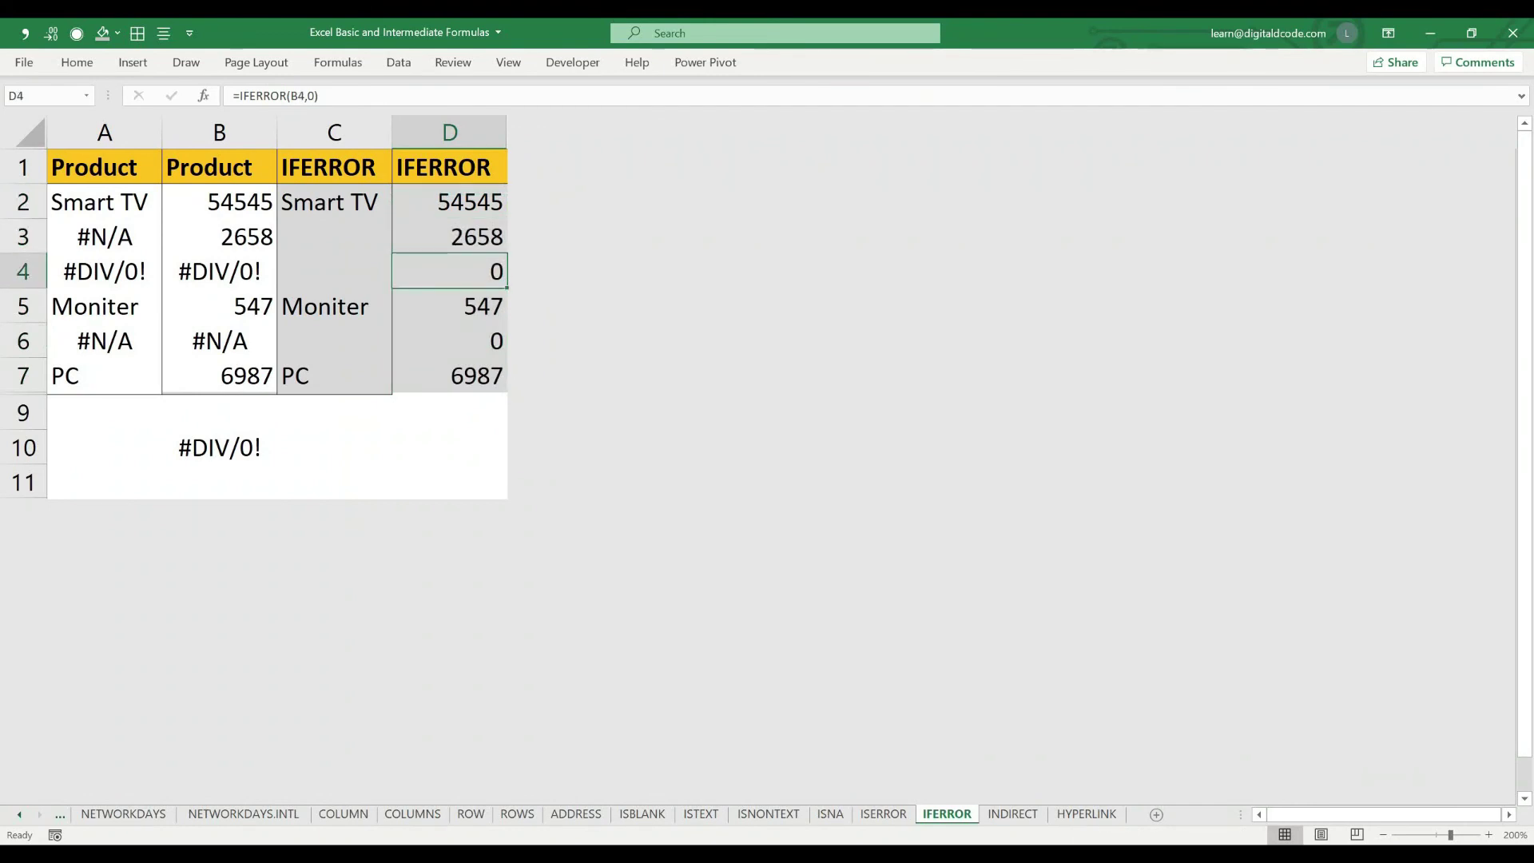
pyautogui.press('Down')
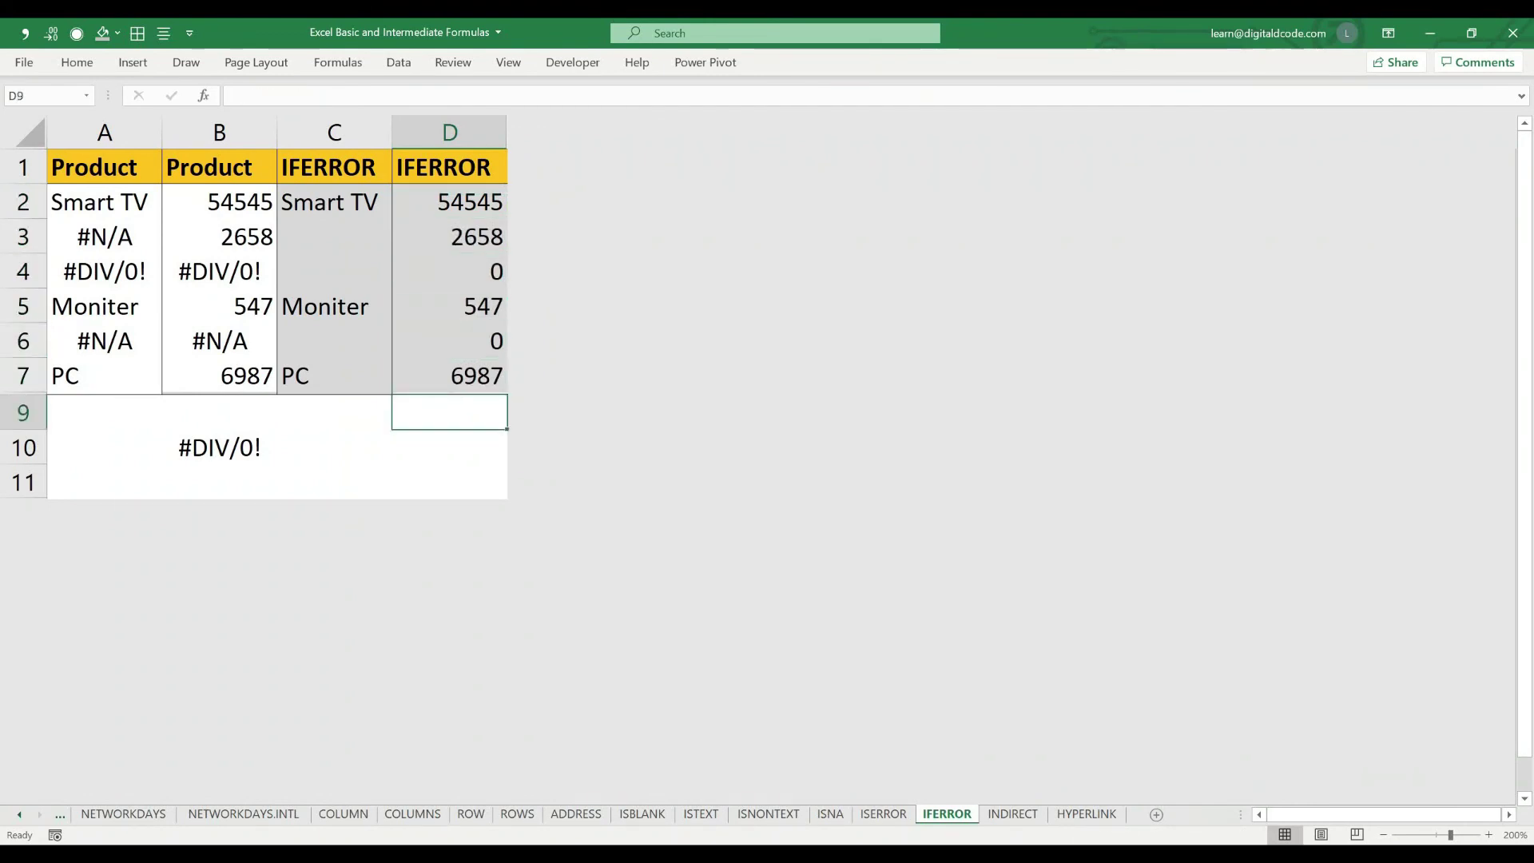
pyautogui.press('Down')
pyautogui.press('Left')
pyautogui.press('Left')
pyautogui.hotkey('ctrl', 'c')
pyautogui.press('Right')
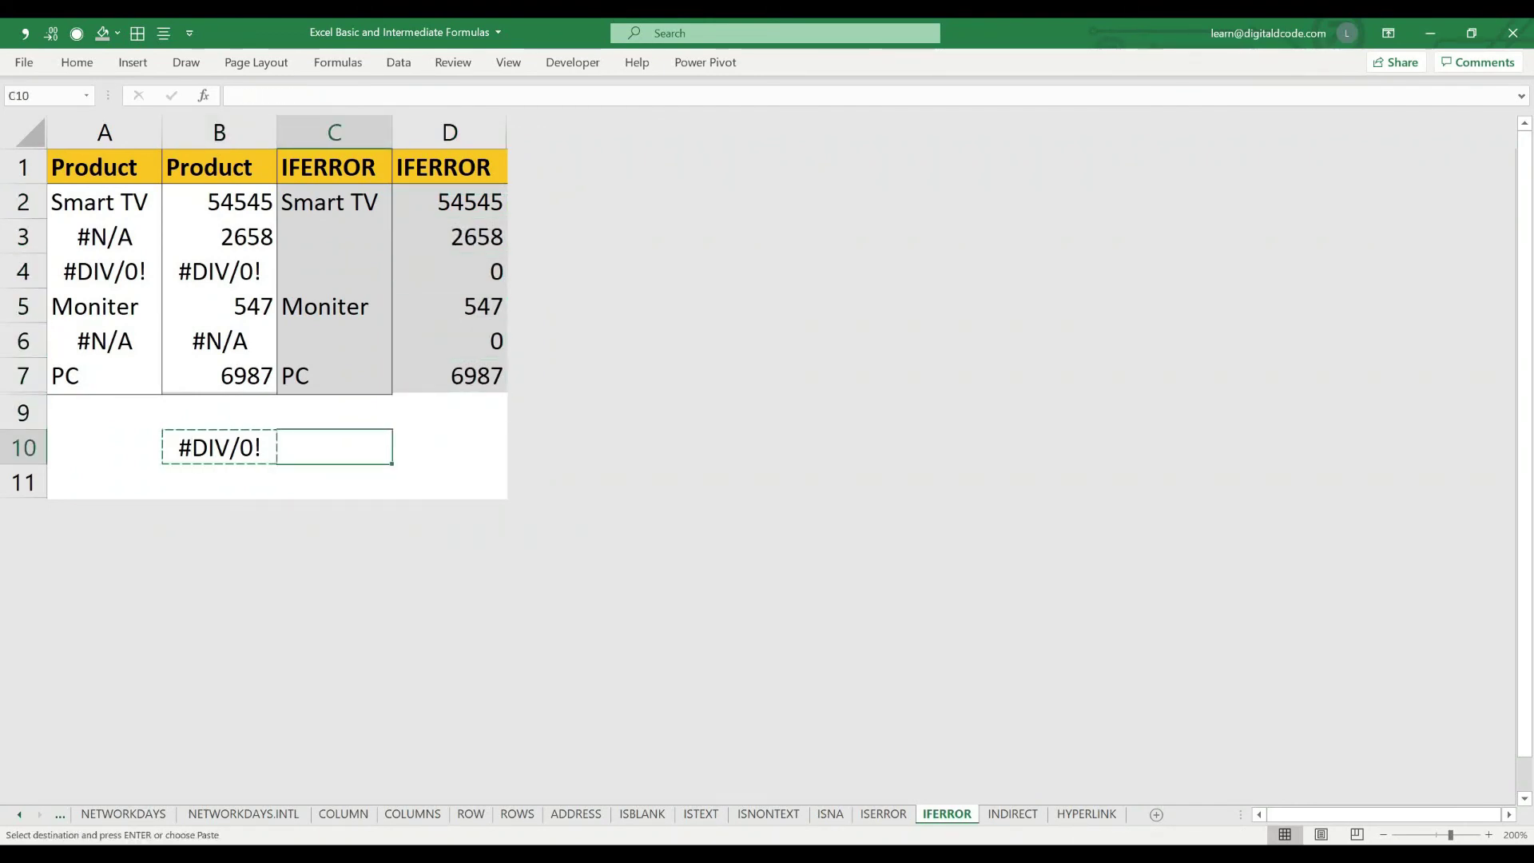
pyautogui.press('Right')
pyautogui.press('Return')
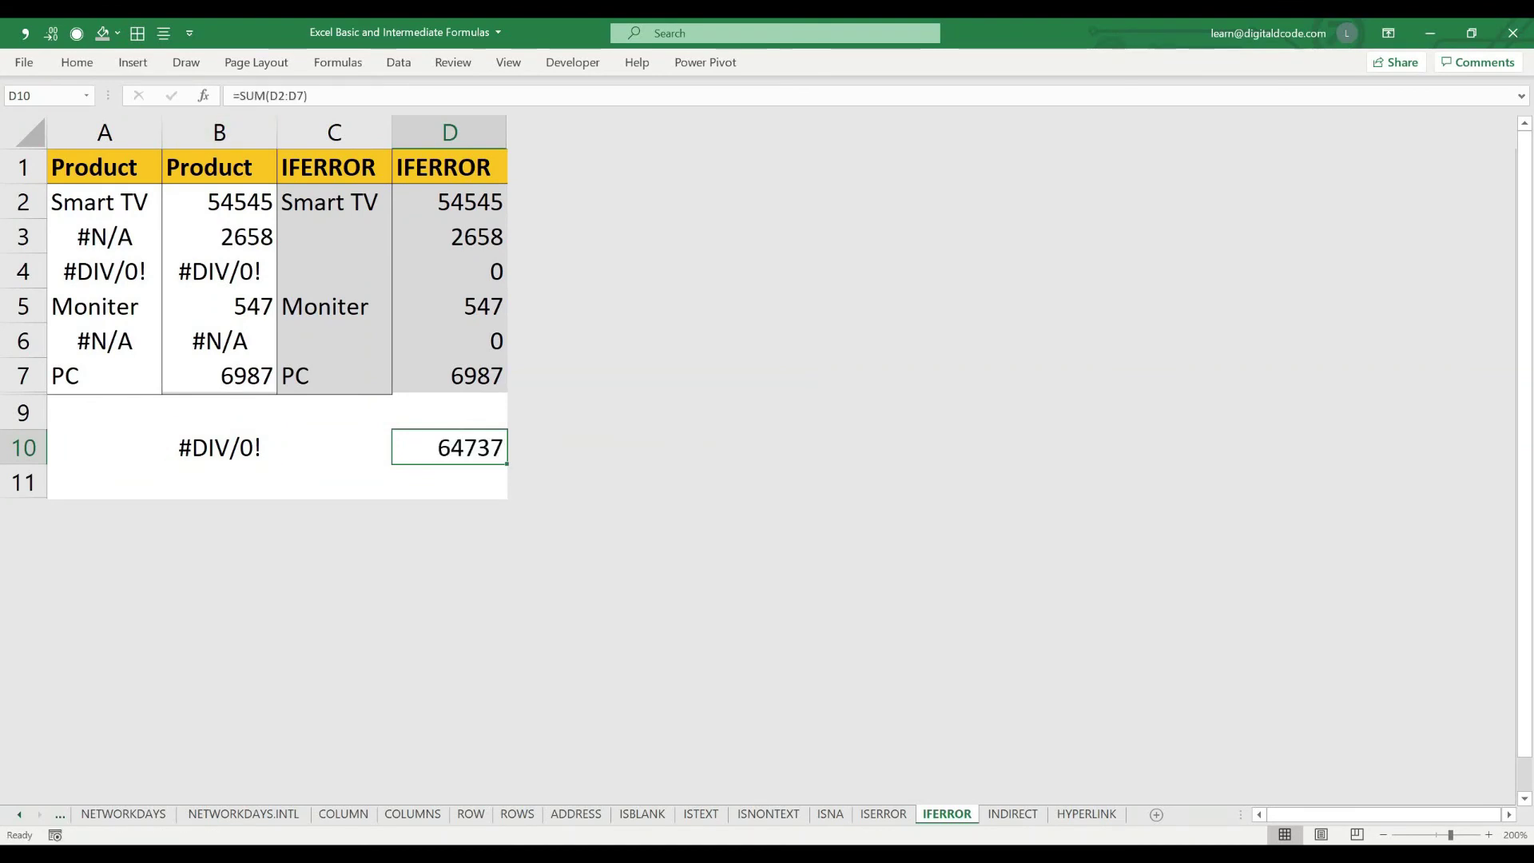
# Select D7, D5, D3 and D2 together to compare their sum with D10, and view the formula in C2
pyautogui.click(450, 376)
pyautogui.keyDown('ctrl'); pyautogui.click(450, 307); pyautogui.keyUp('ctrl')
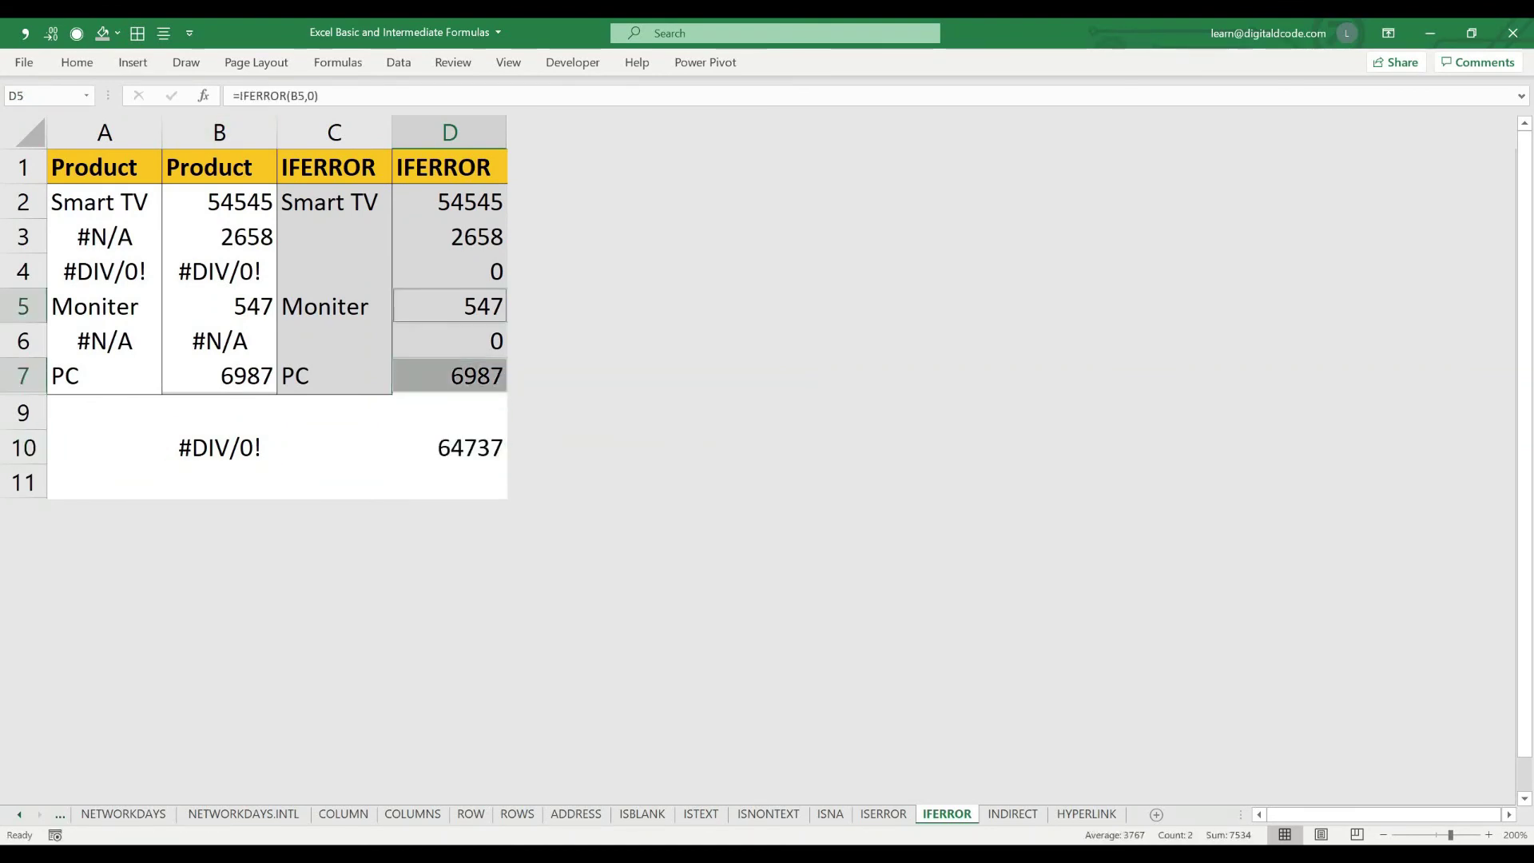
pyautogui.keyDown('ctrl'); pyautogui.click(450, 237); pyautogui.keyUp('ctrl')
pyautogui.keyDown('ctrl'); pyautogui.click(450, 202); pyautogui.keyUp('ctrl')
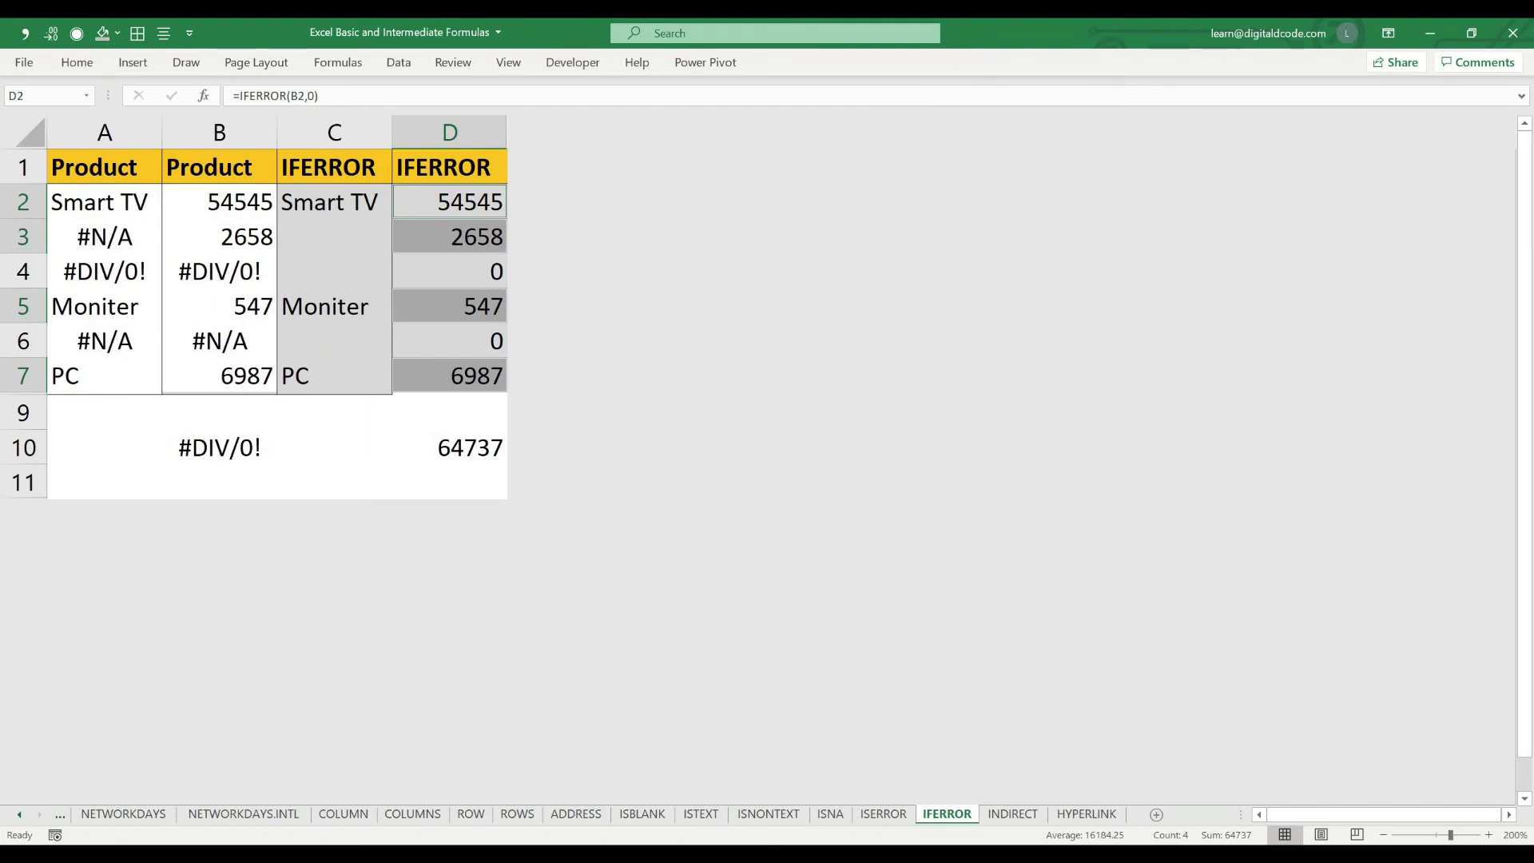
pyautogui.click(334, 202)
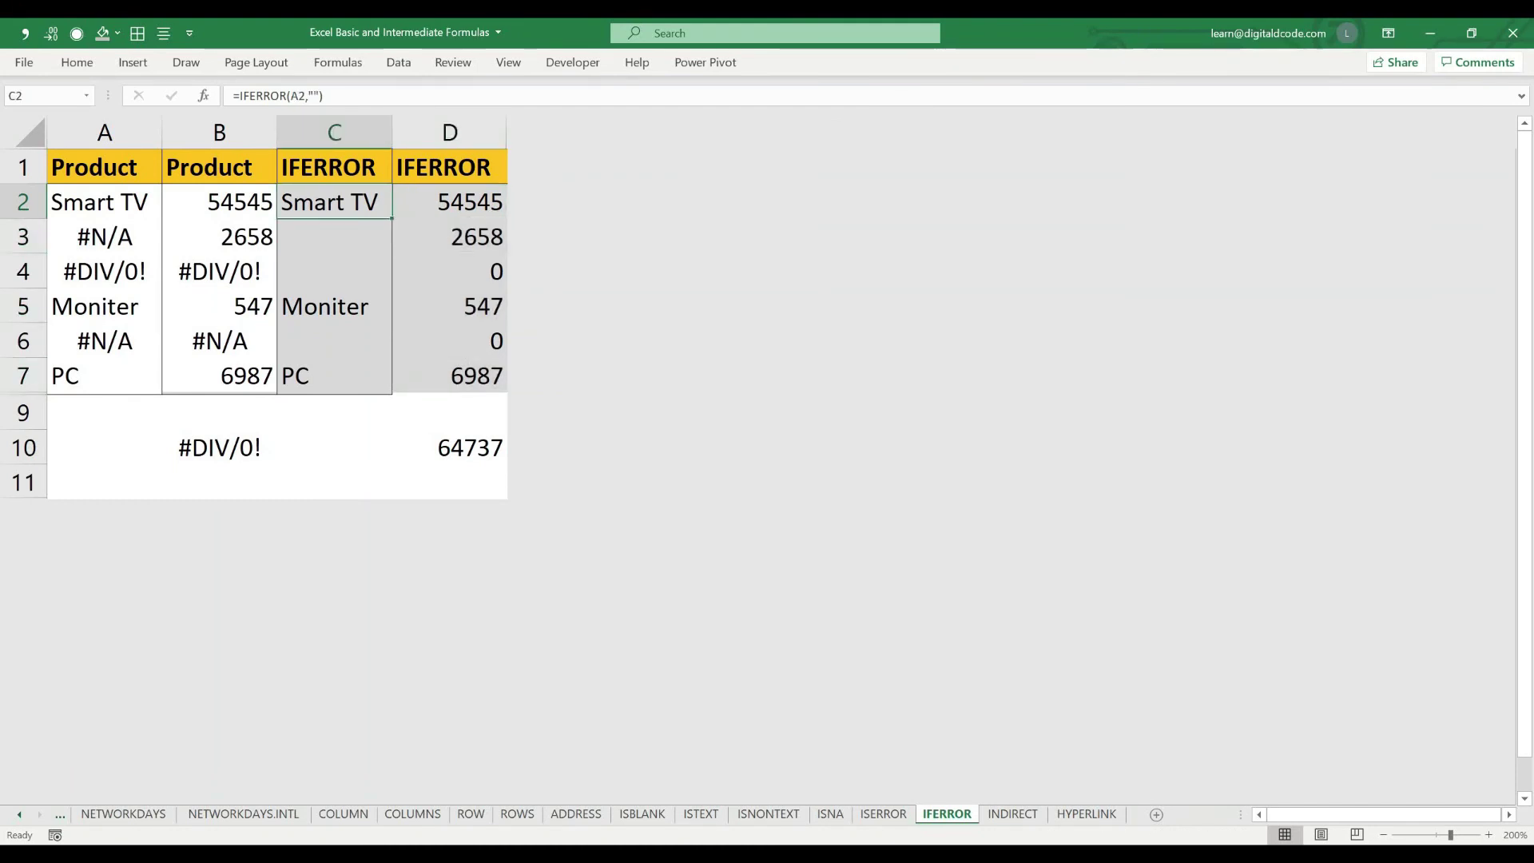